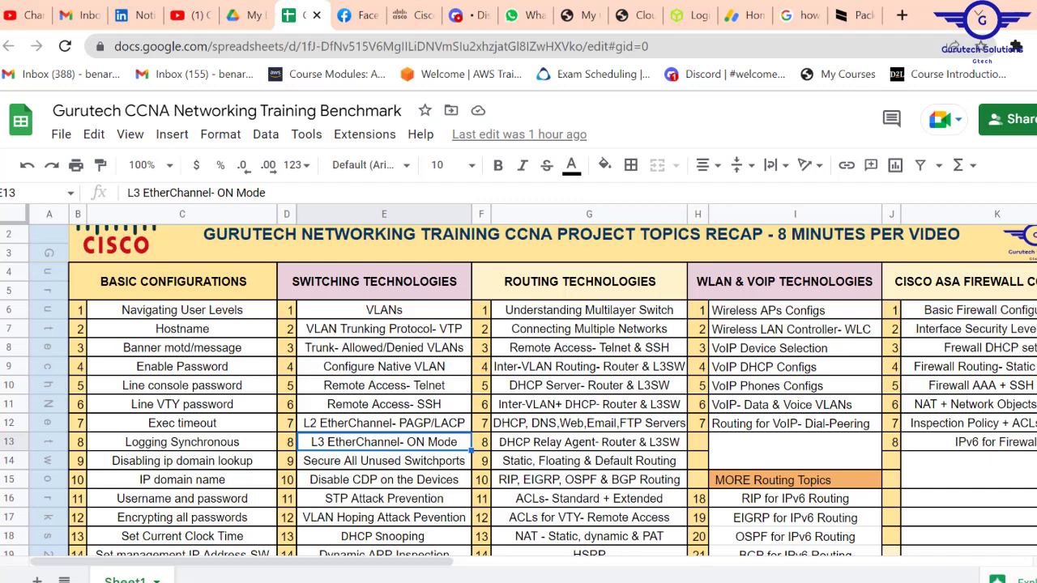
Step: Scroll through the Gurutech CCNA topics sheet and drag its horizontal scrollbar
{"action": "scroll", "coordinate": [519, 388], "scroll_direction": "down", "scroll_amount": 3}
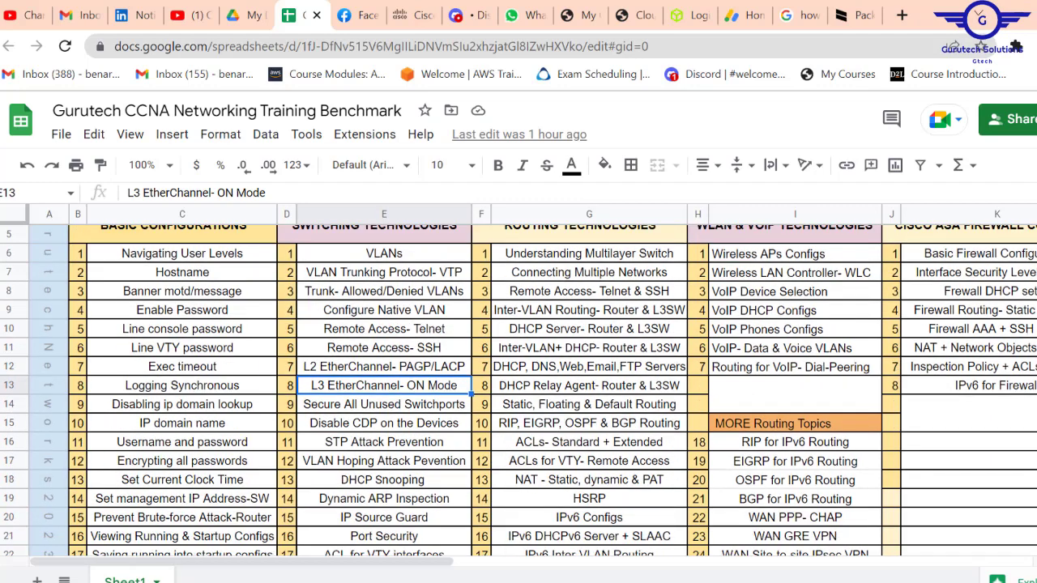
{"action": "scroll", "coordinate": [518, 389], "scroll_direction": "up", "scroll_amount": 3}
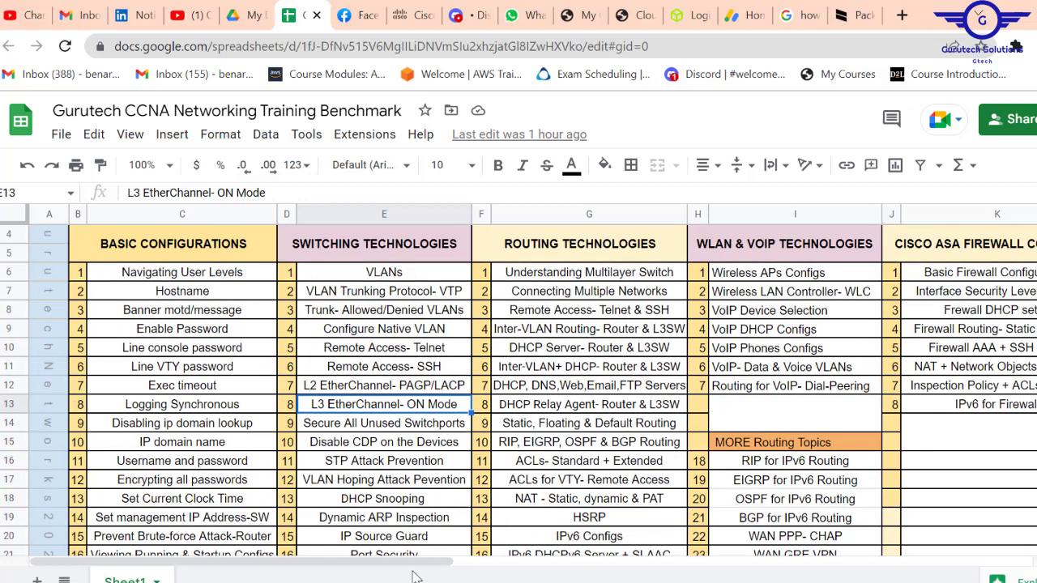
{"action": "mouse_move", "coordinate": [397, 572]}
{"action": "left_mouse_down"}
{"action": "mouse_move", "coordinate": [454, 572]}
{"action": "mouse_move", "coordinate": [397, 572]}
{"action": "left_mouse_up"}
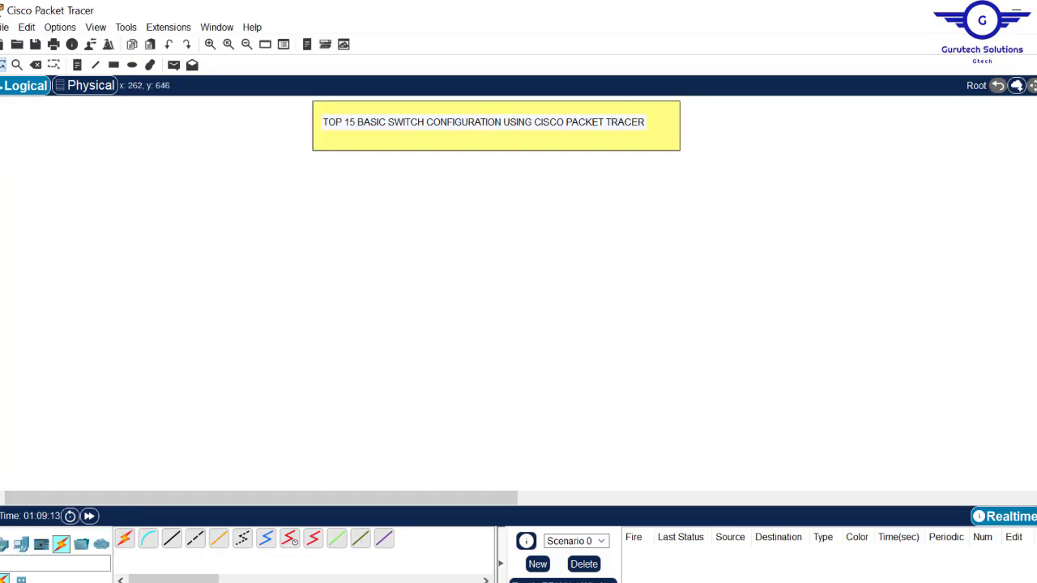
Step: Place a 2960 switch, Switch1, on the canvas and check its CLI boot output
{"action": "left_click", "coordinate": [4, 543]}
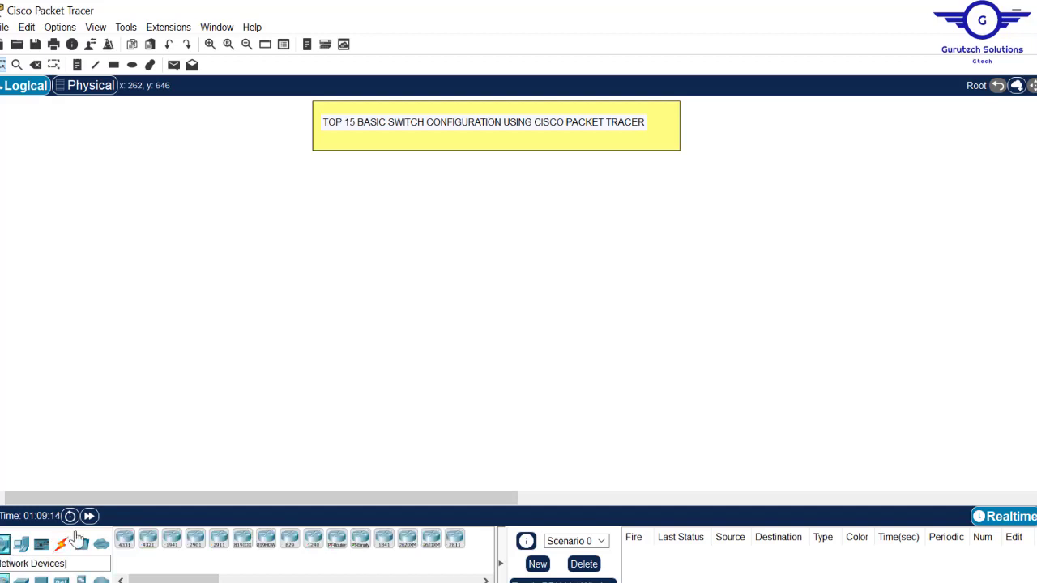
{"action": "left_click", "coordinate": [31, 575]}
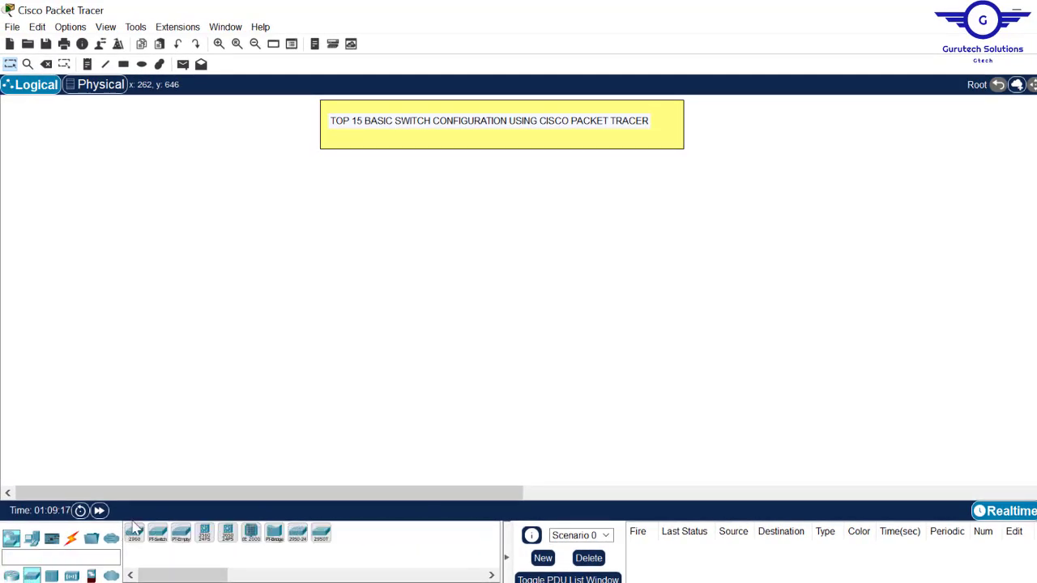
{"action": "left_click", "coordinate": [134, 531]}
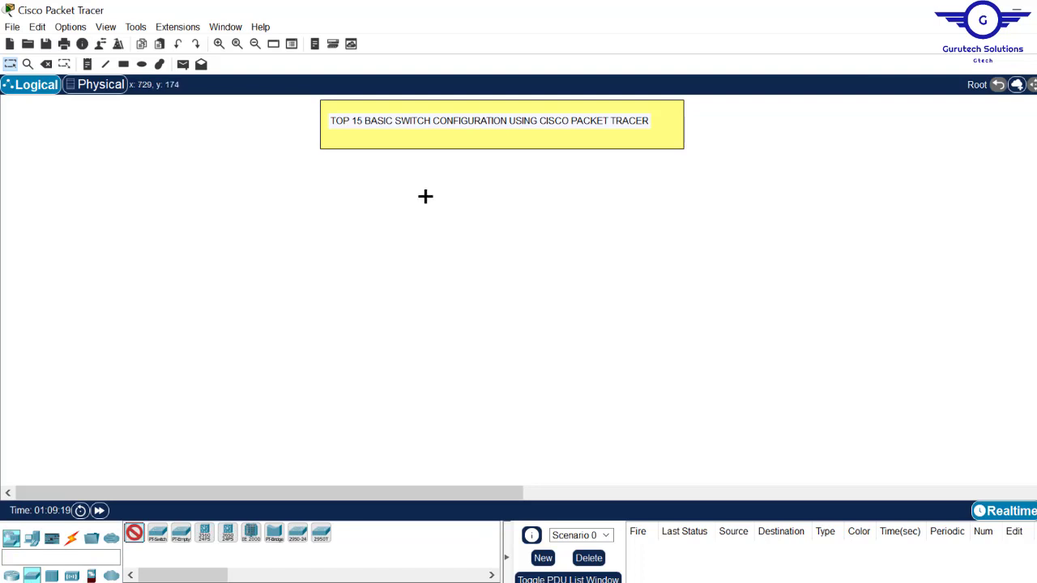
{"action": "left_click", "coordinate": [419, 177]}
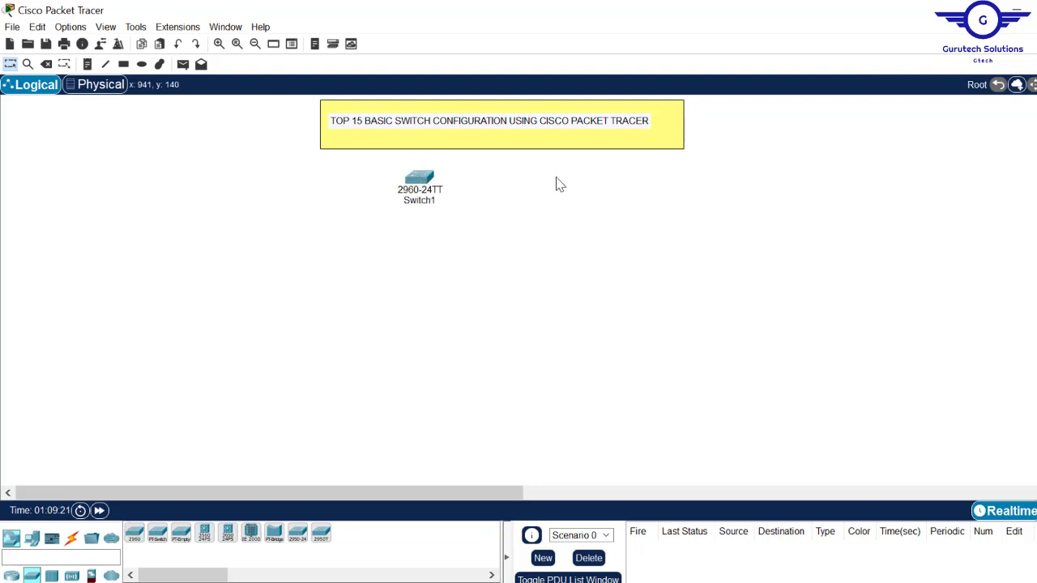
{"action": "left_click", "coordinate": [420, 179]}
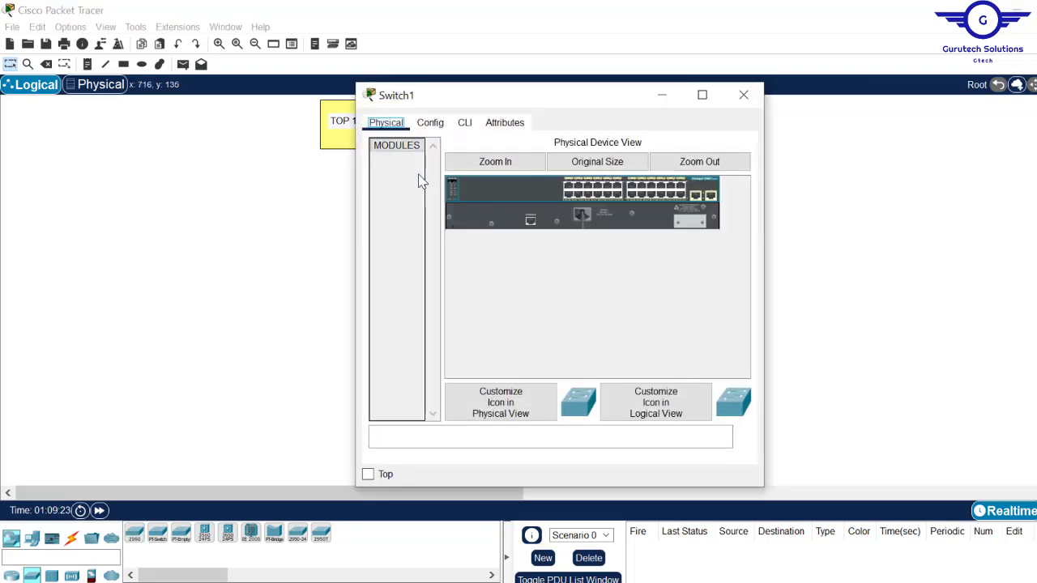
{"action": "left_click", "coordinate": [466, 130]}
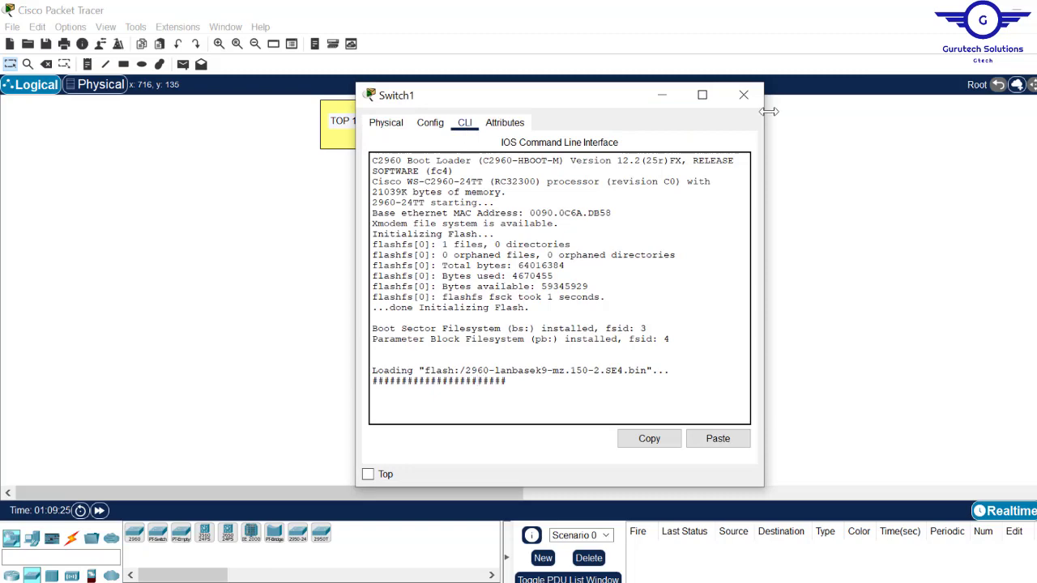
{"action": "left_click", "coordinate": [743, 94]}
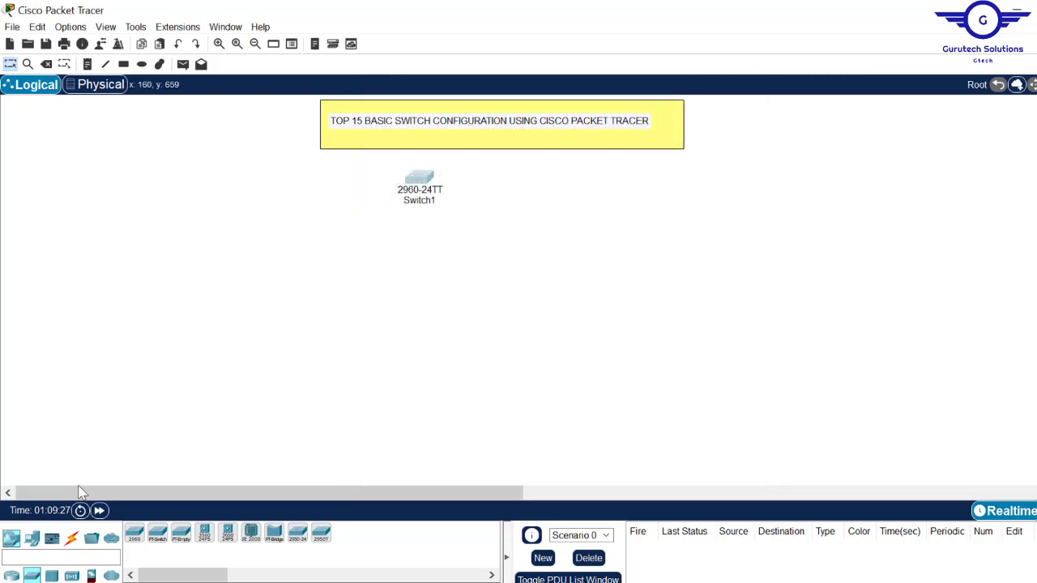
Step: Add a generic PC, PC1, and position it near Switch1
{"action": "left_click", "coordinate": [31, 538]}
{"action": "left_click", "coordinate": [134, 533]}
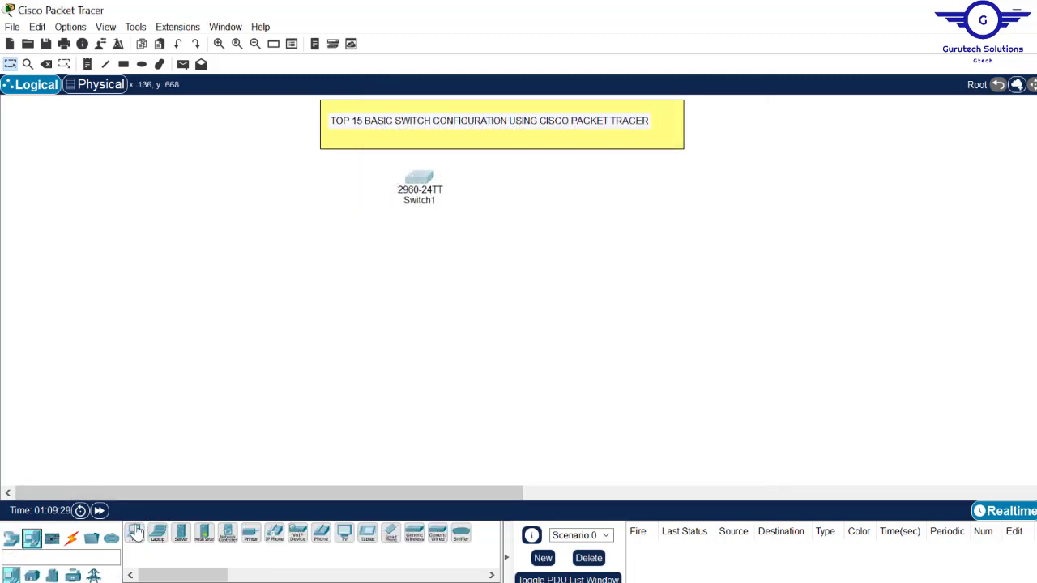
{"action": "left_click", "coordinate": [274, 336]}
{"action": "left_click", "coordinate": [274, 337]}
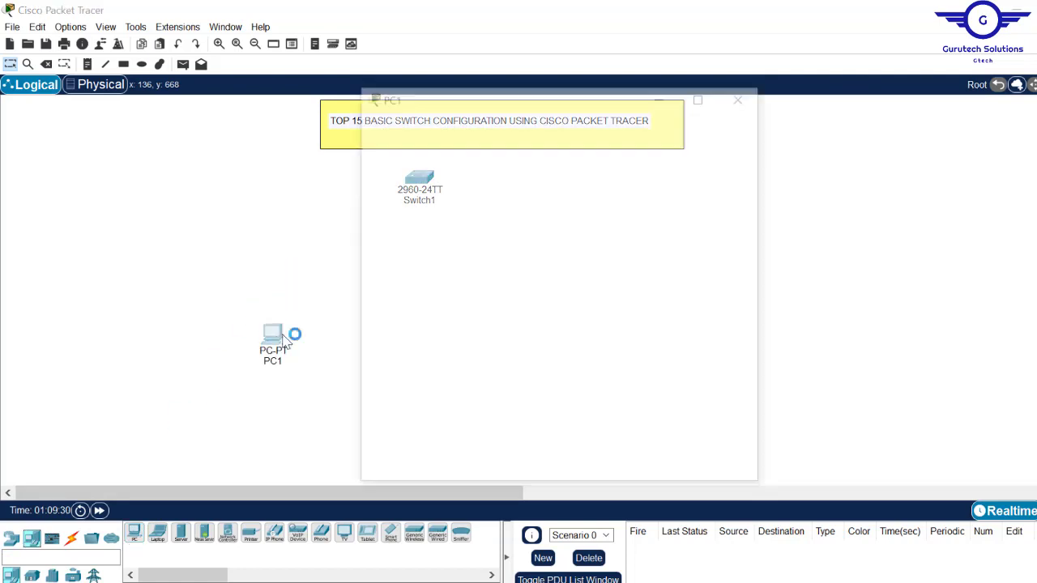
{"action": "left_click", "coordinate": [739, 95]}
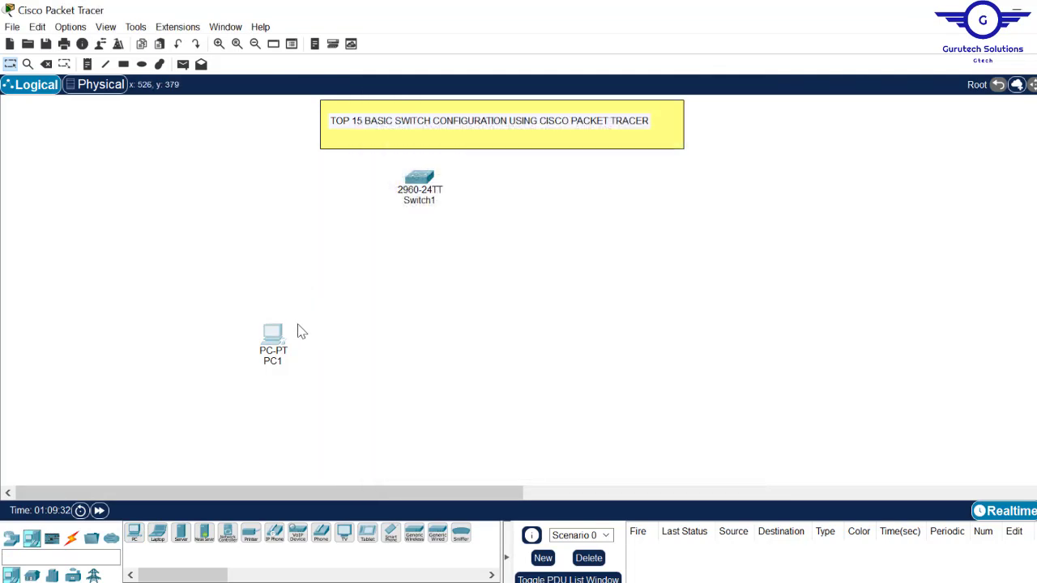
{"action": "left_click_drag", "start_coordinate": [274, 340], "coordinate": [303, 282]}
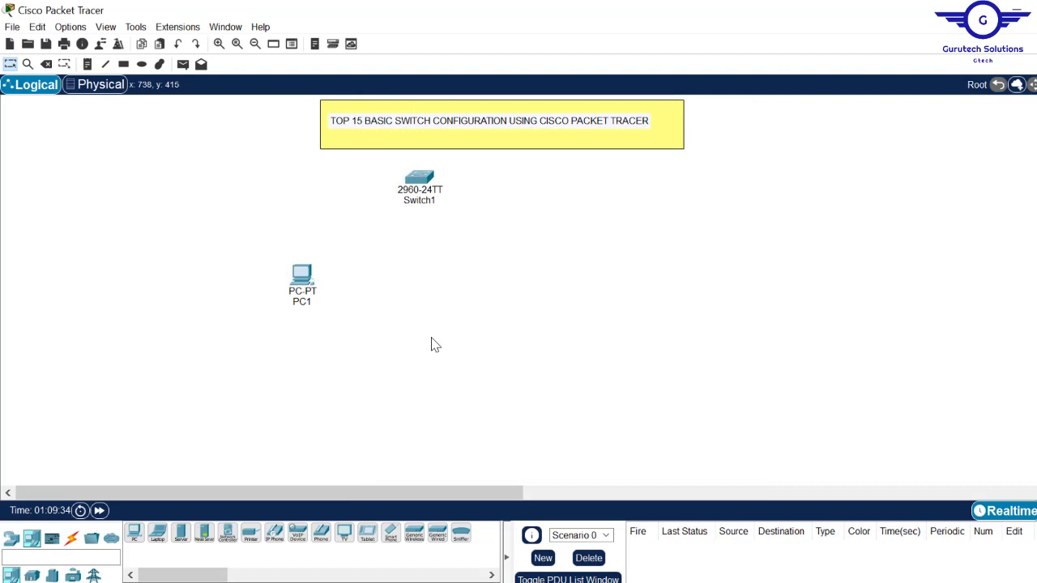
Step: Connect a console cable from PC1's RS 232 port to Switch1's Console port
{"action": "left_click", "coordinate": [71, 539]}
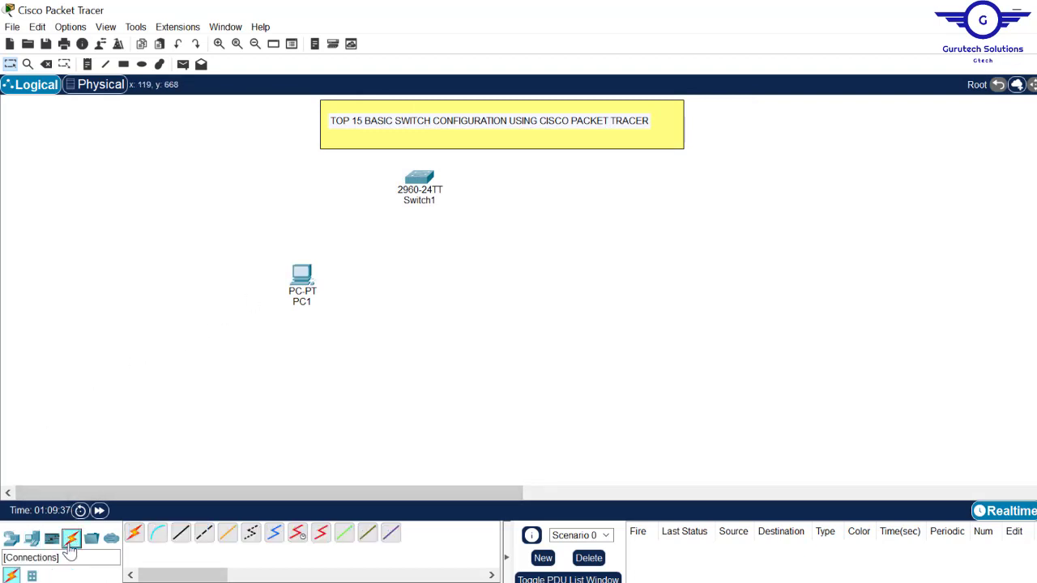
{"action": "left_click", "coordinate": [159, 542]}
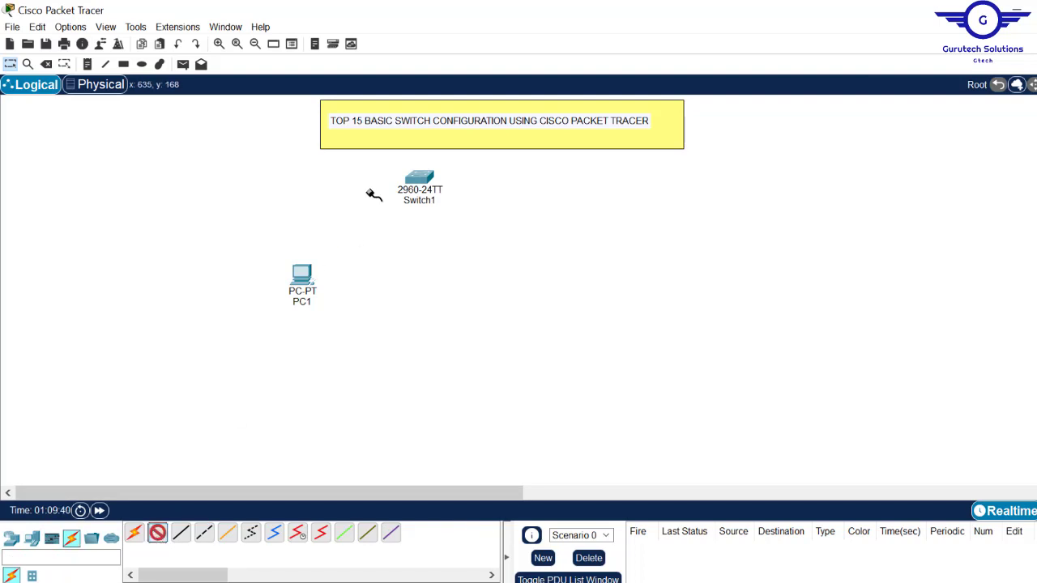
{"action": "left_click", "coordinate": [303, 275]}
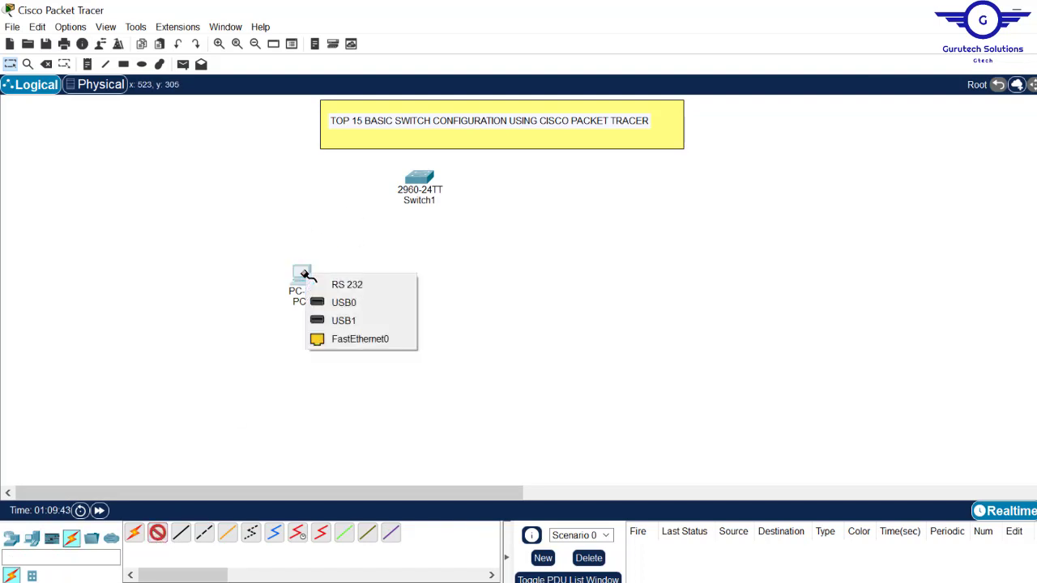
{"action": "left_click", "coordinate": [372, 288]}
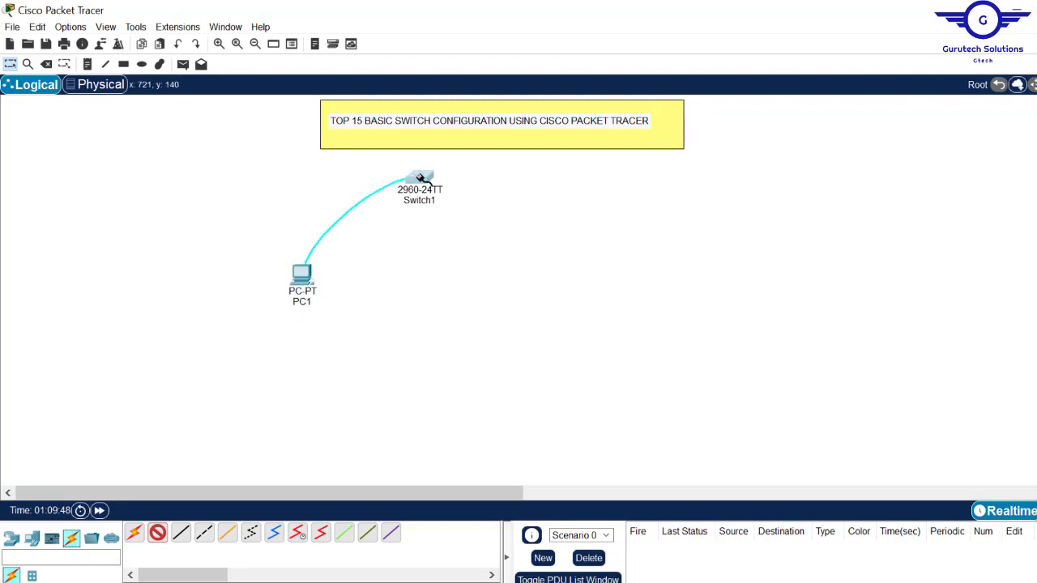
{"action": "left_click", "coordinate": [419, 179]}
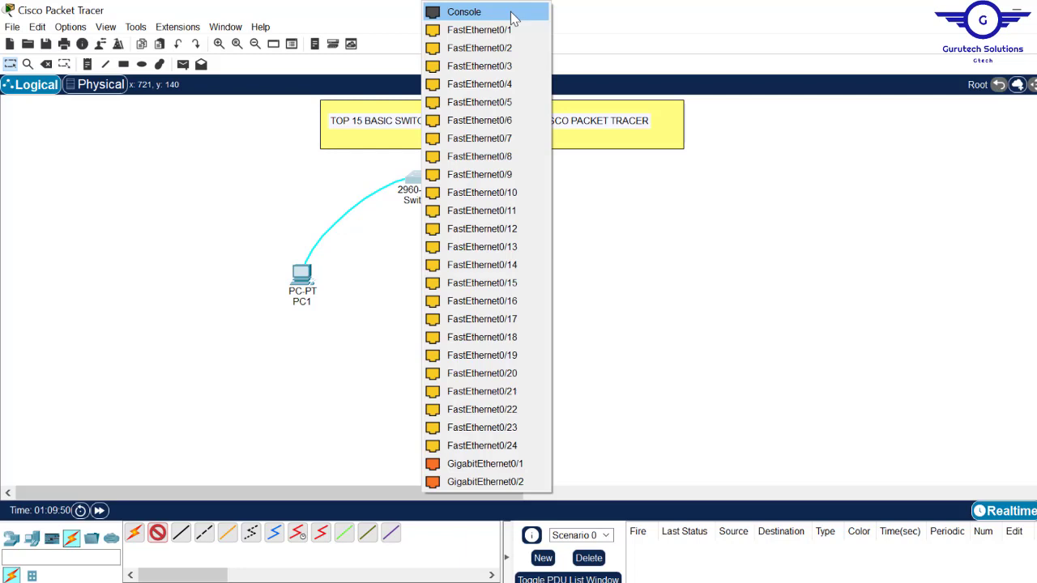
{"action": "left_click", "coordinate": [511, 13]}
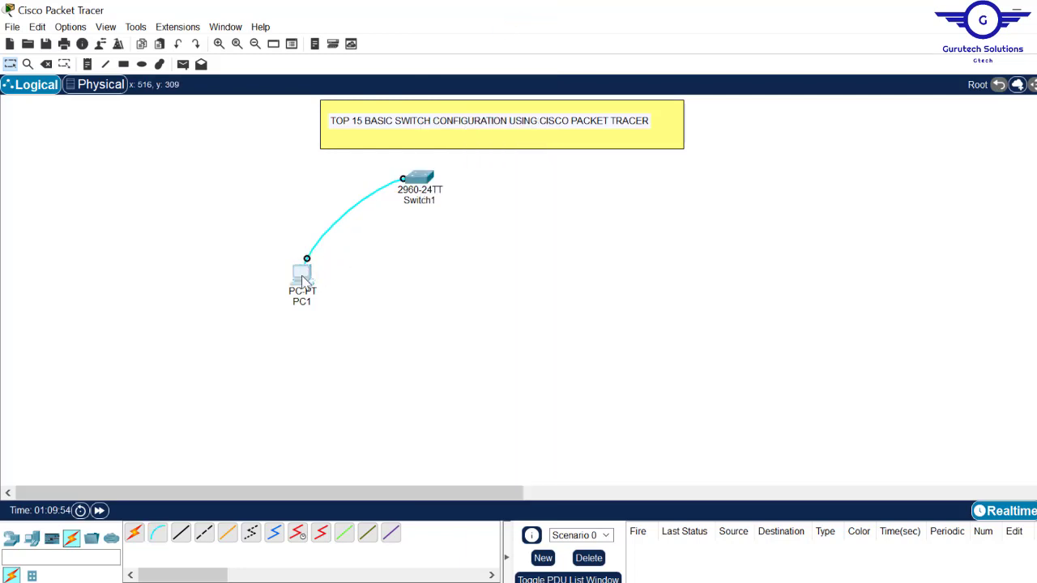
{"action": "left_click_drag", "start_coordinate": [304, 280], "coordinate": [296, 288]}
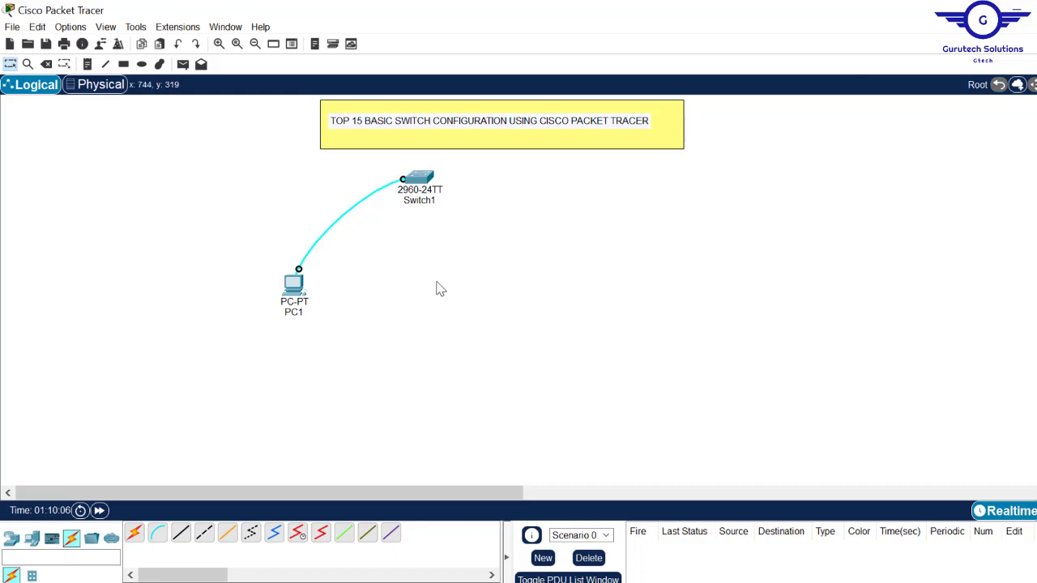
Step: Open PC1's Terminal with the 9600-baud defaults and wake the switch console
{"action": "left_click", "coordinate": [297, 288]}
{"action": "left_click", "coordinate": [475, 123]}
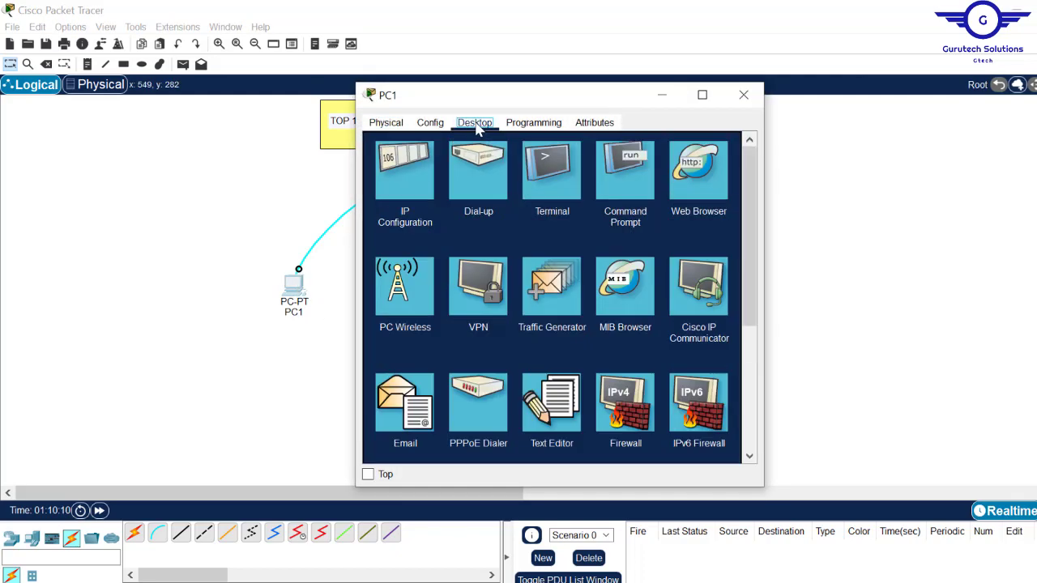
{"action": "left_click", "coordinate": [540, 168]}
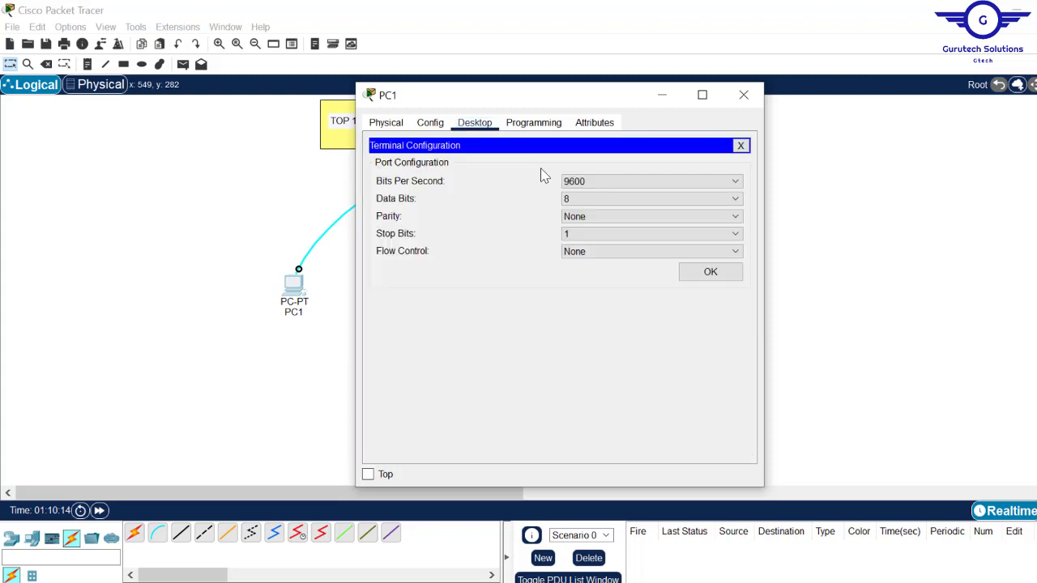
{"action": "left_click", "coordinate": [711, 274]}
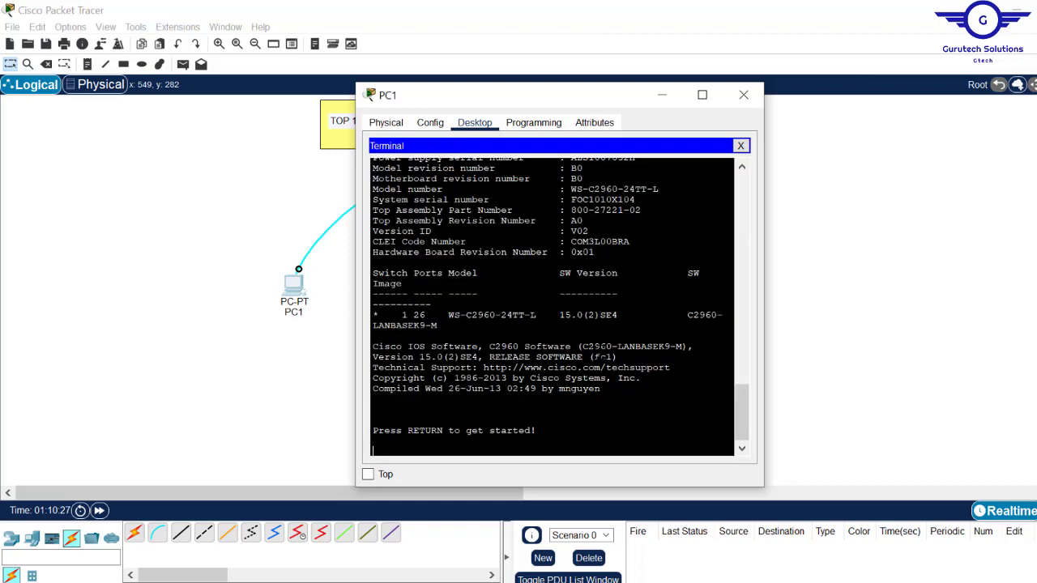
{"action": "key", "text": "Return"}
{"action": "key", "text": "Return"}
{"action": "key", "text": "Return"}
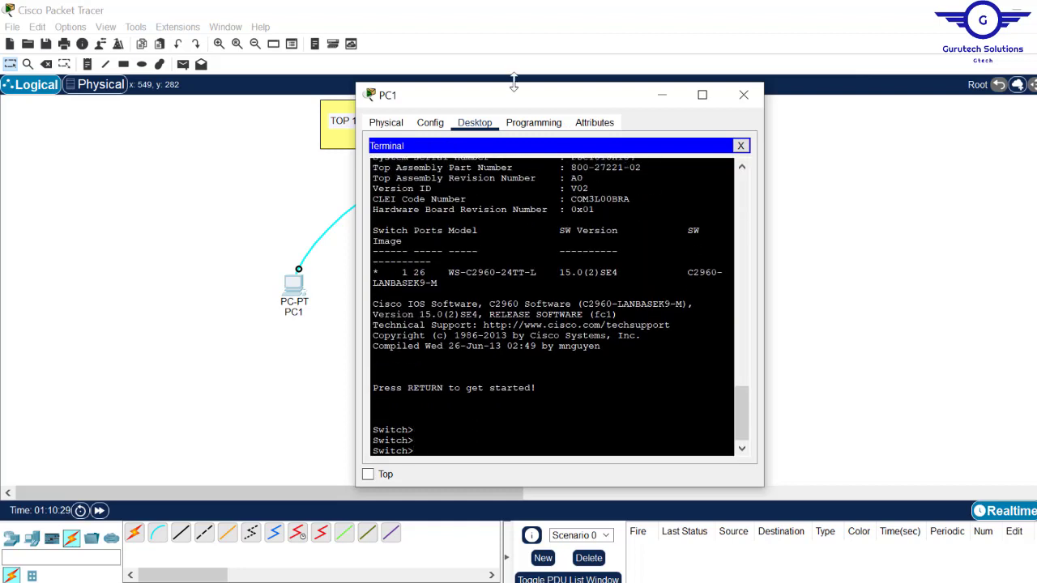
Step: Print more Switch> prompts and highlight the last prompt line
{"action": "left_click_drag", "start_coordinate": [512, 109], "coordinate": [613, 63]}
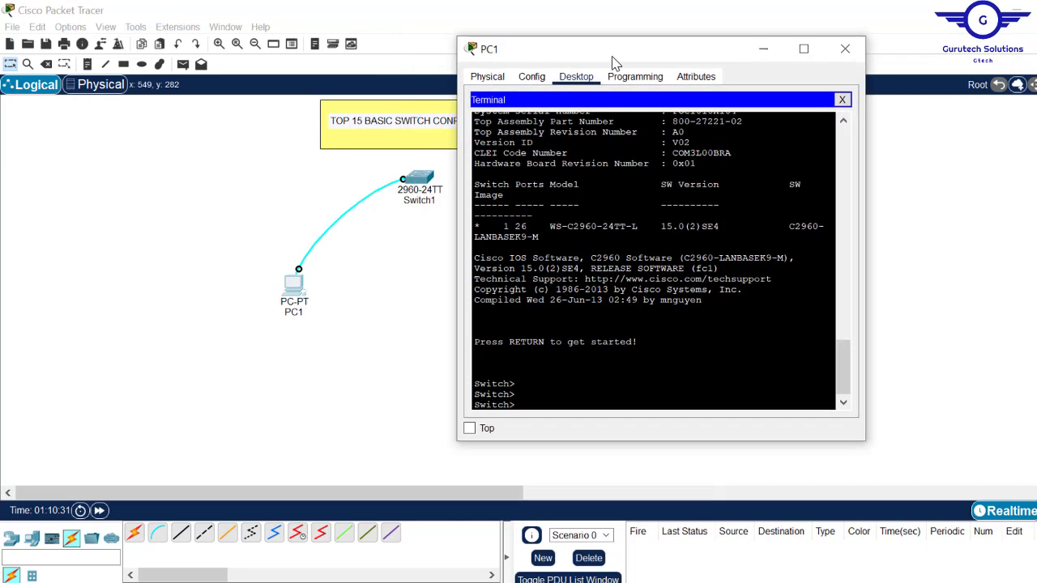
{"action": "key", "text": "Return"}
{"action": "key", "text": "Return"}
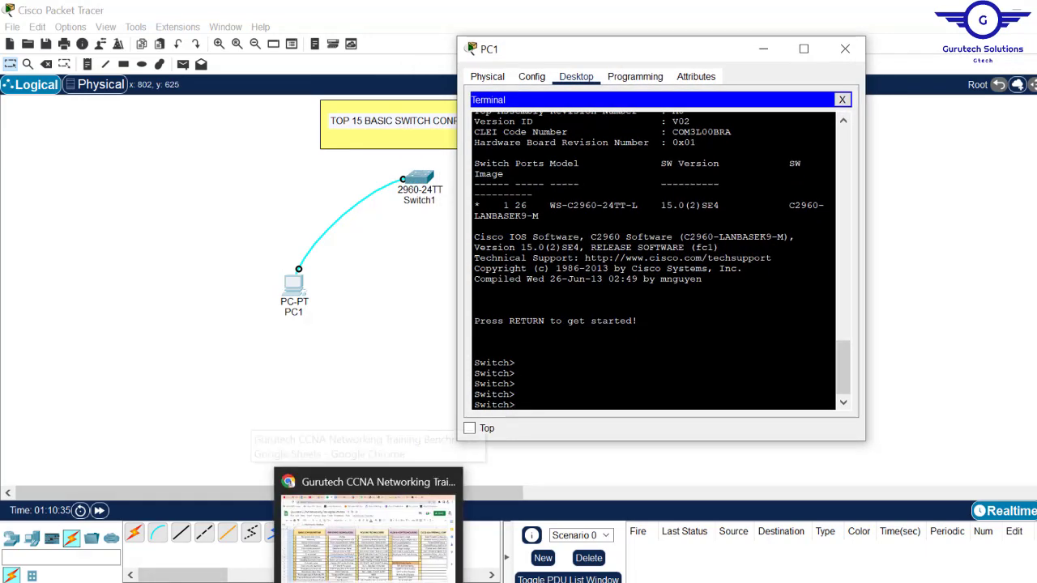
{"action": "left_click", "coordinate": [381, 543]}
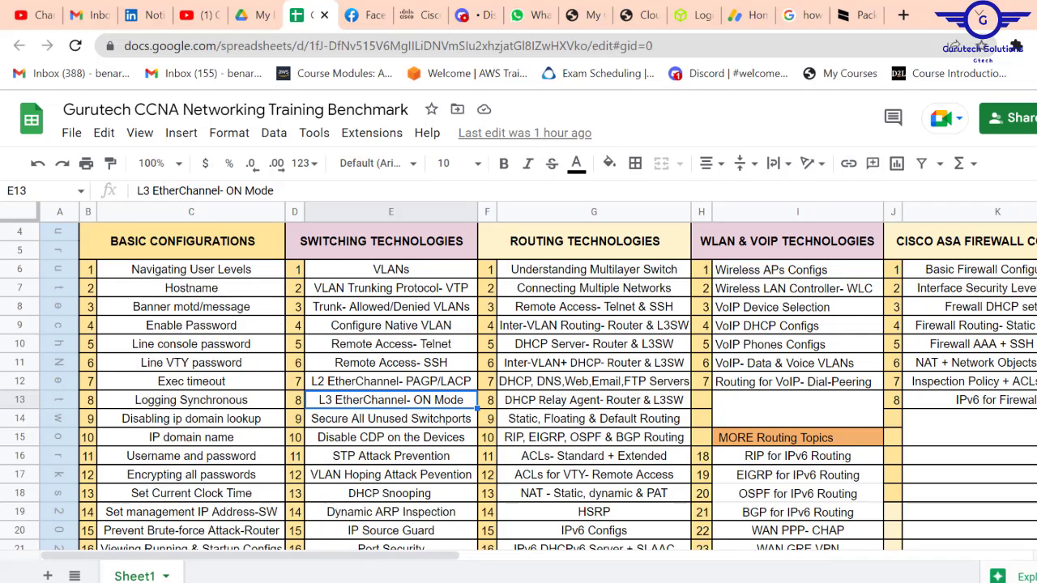
{"action": "left_click", "coordinate": [366, 571]}
{"action": "left_click_drag", "start_coordinate": [519, 407], "coordinate": [475, 408]}
Step: Enter privileged EXEC mode with 'enable', Tab-completed from 'enab'
{"action": "left_click", "coordinate": [537, 409]}
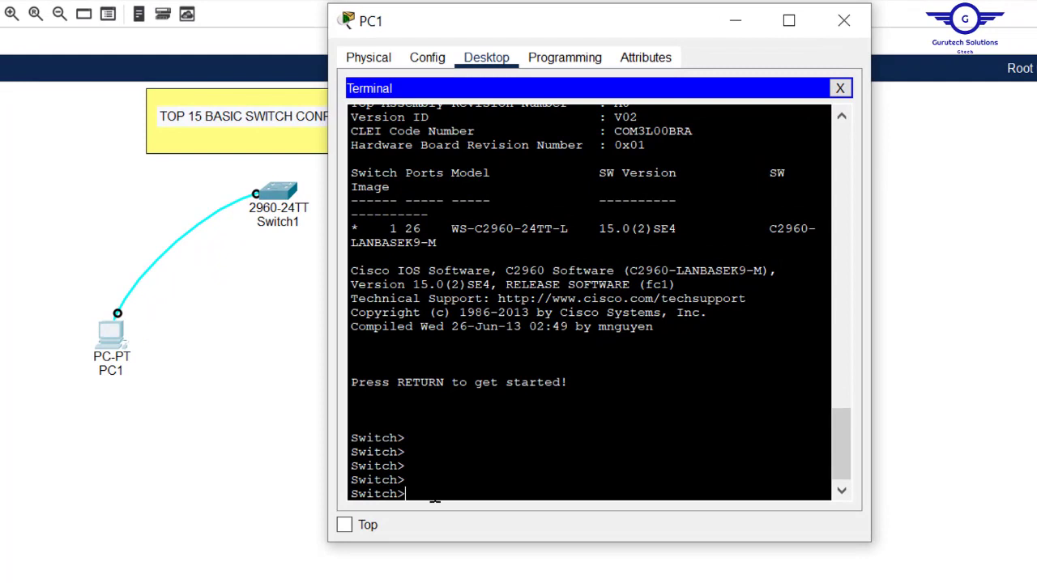
{"action": "type", "text": "enab"}
{"action": "key", "text": "Tab"}
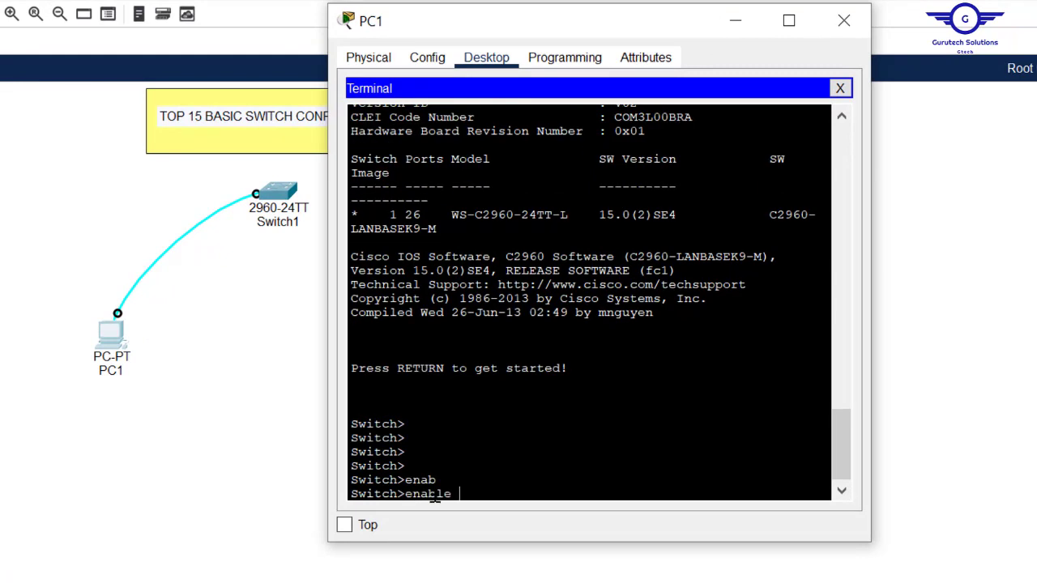
{"action": "key", "text": "Return"}
{"action": "key", "text": "Return"}
{"action": "key", "text": "Return"}
{"action": "key", "text": "Return"}
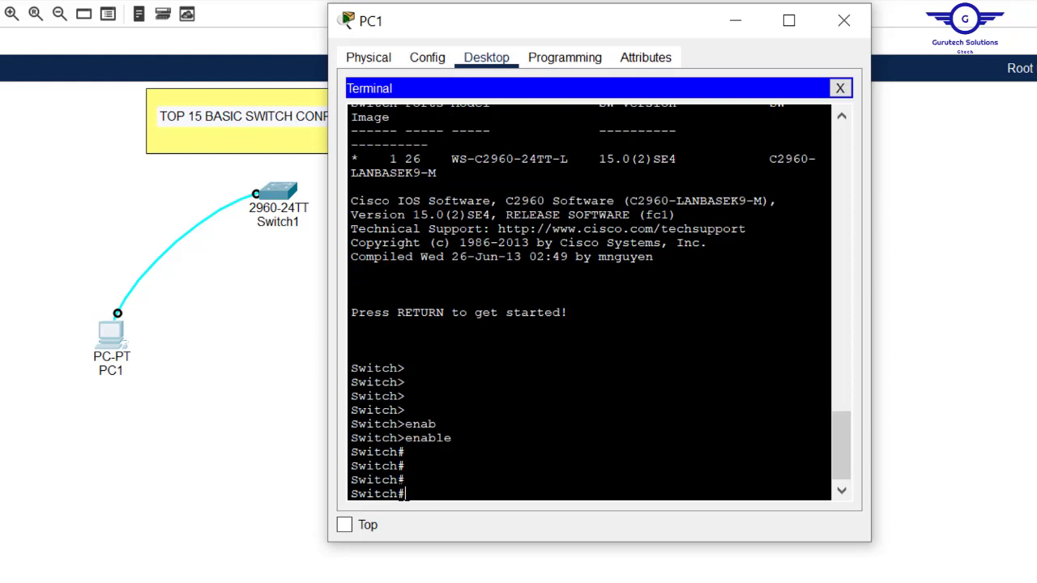
{"action": "left_click_drag", "start_coordinate": [407, 494], "coordinate": [342, 493]}
{"action": "left_click_drag", "start_coordinate": [405, 367], "coordinate": [343, 368]}
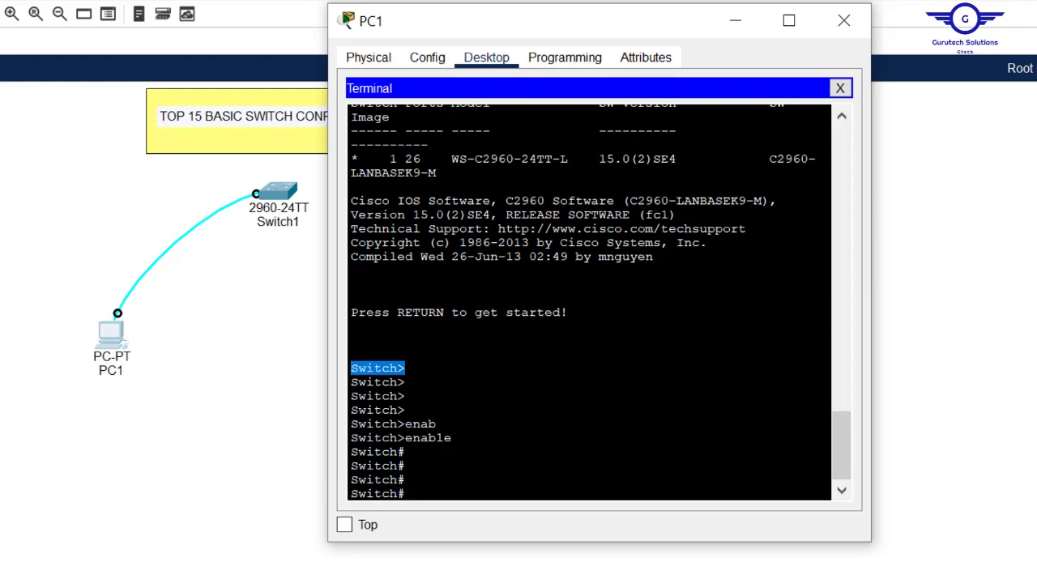
{"action": "left_click", "coordinate": [405, 368]}
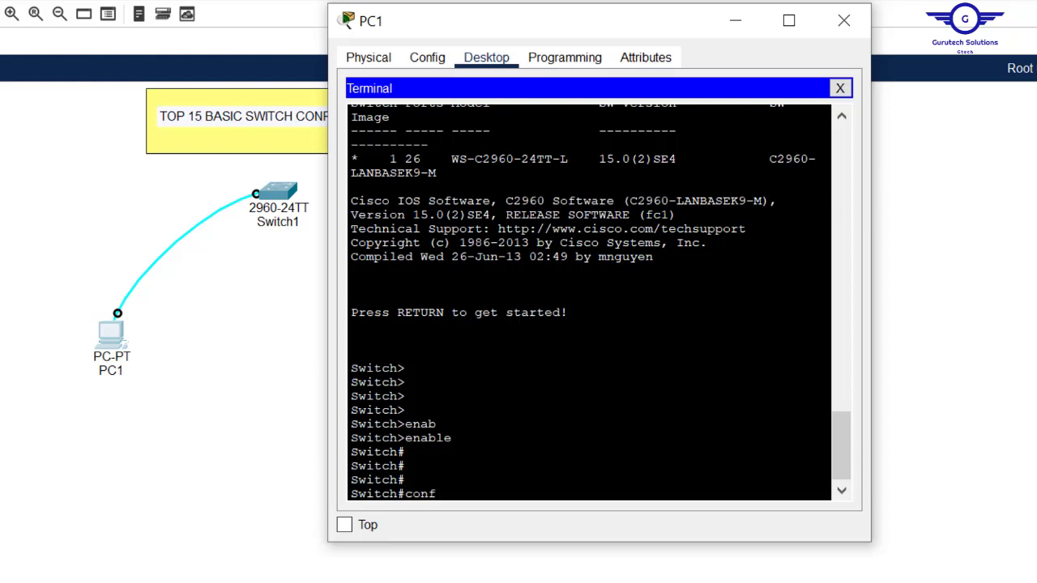
Step: Enter global configuration with 'configure terminal', reaching the Switch(config)# prompt
{"action": "key", "text": "Tab"}
{"action": "type", "text": "ter"}
{"action": "key", "text": "Tab"}
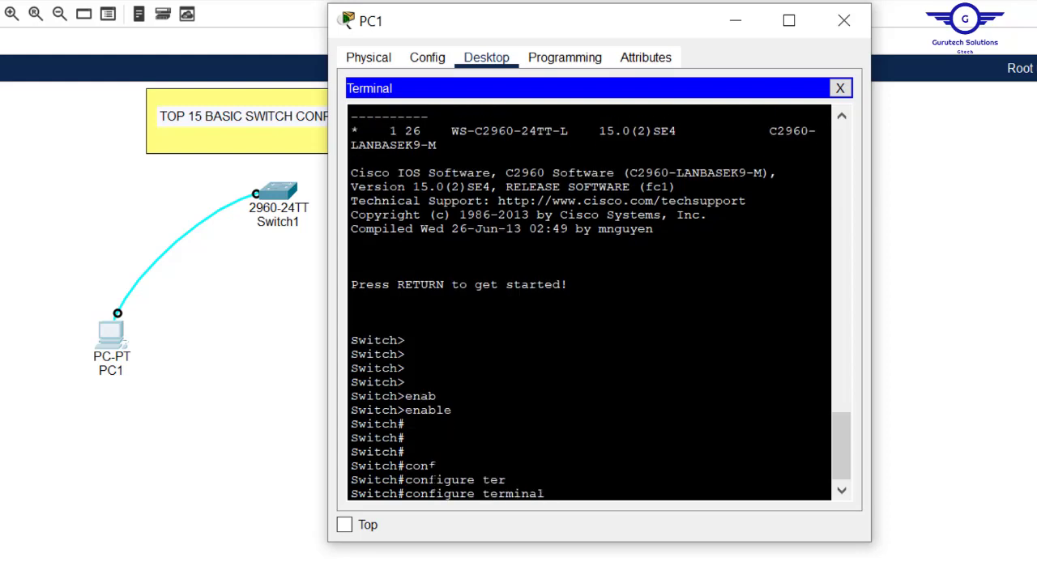
{"action": "key", "text": "Return"}
{"action": "key", "text": "Return"}
{"action": "key", "text": "Return"}
{"action": "key", "text": "Return"}
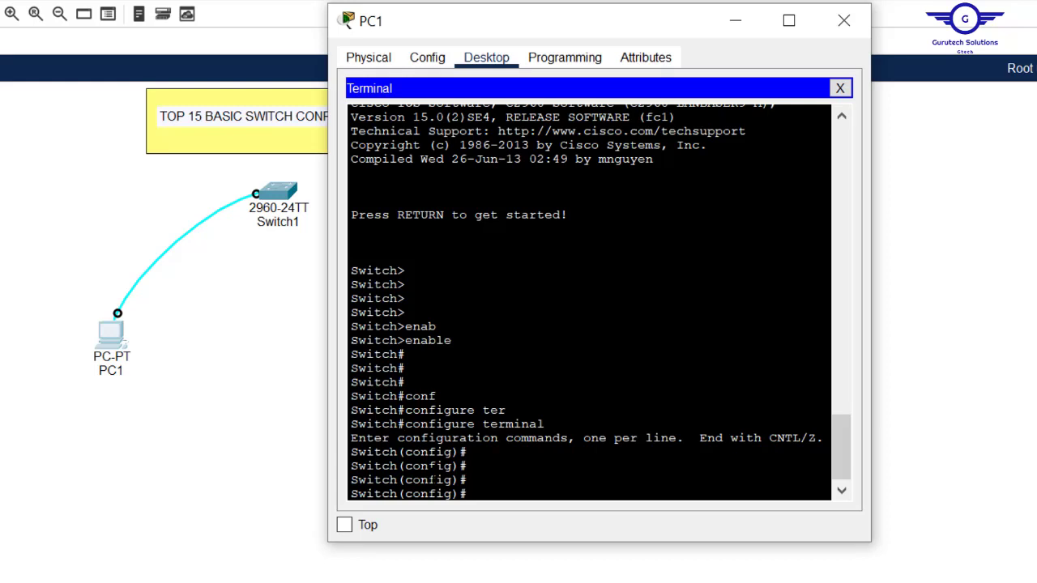
{"action": "left_click_drag", "start_coordinate": [468, 480], "coordinate": [344, 472]}
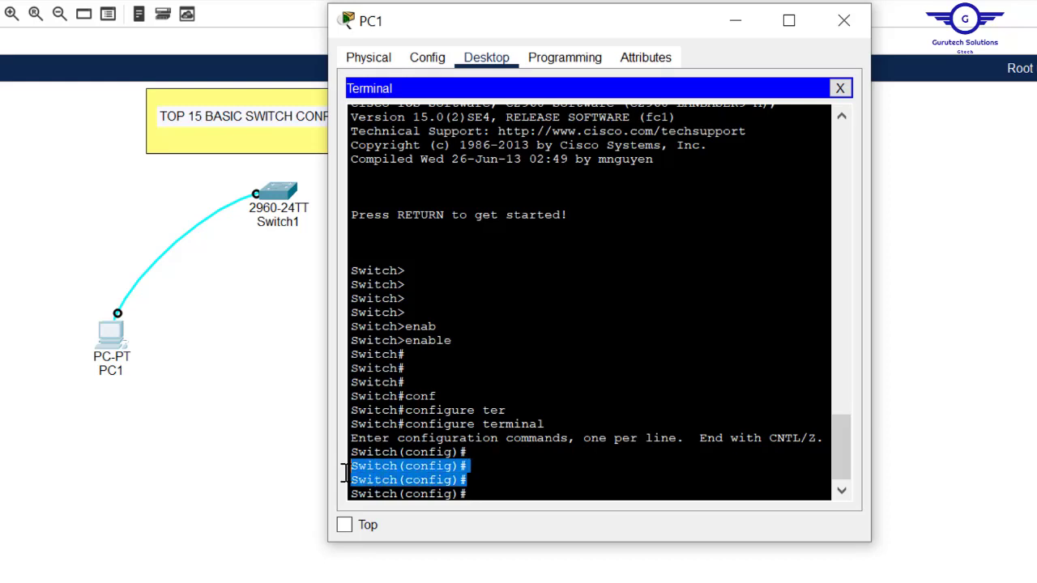
{"action": "left_click_drag", "start_coordinate": [405, 368], "coordinate": [346, 369]}
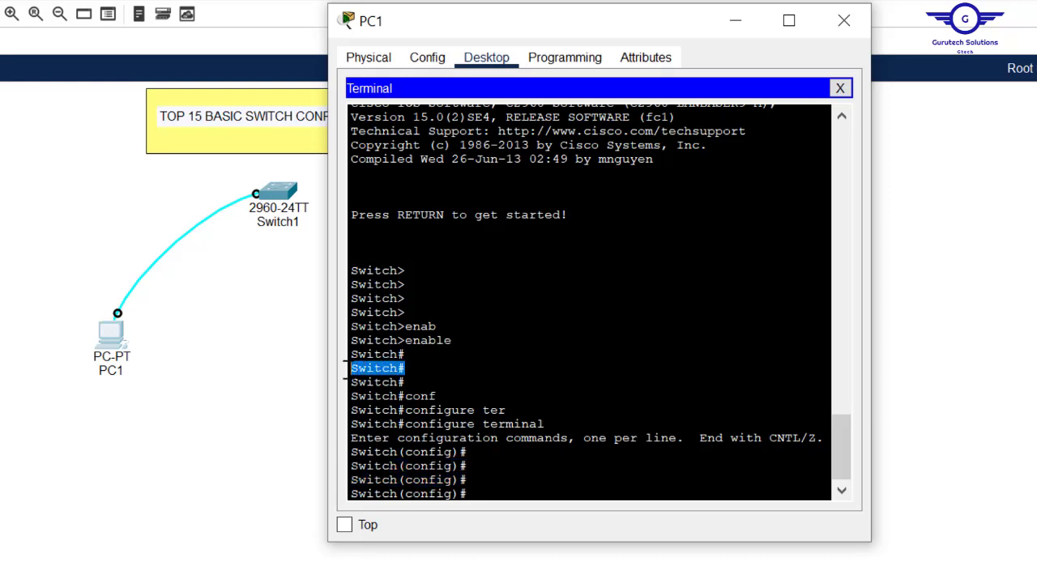
{"action": "left_click_drag", "start_coordinate": [405, 271], "coordinate": [336, 277]}
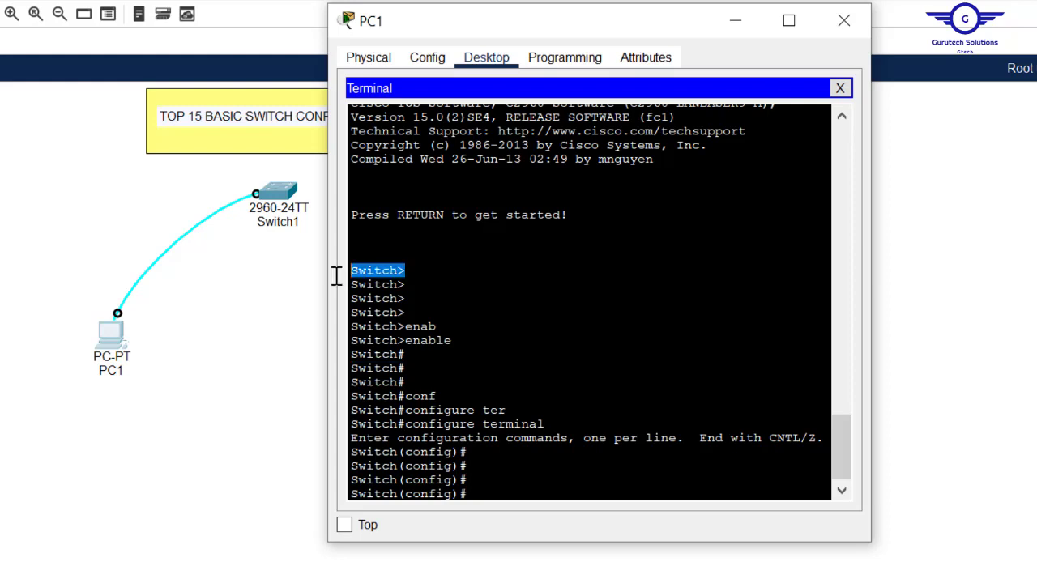
{"action": "left_click", "coordinate": [467, 480]}
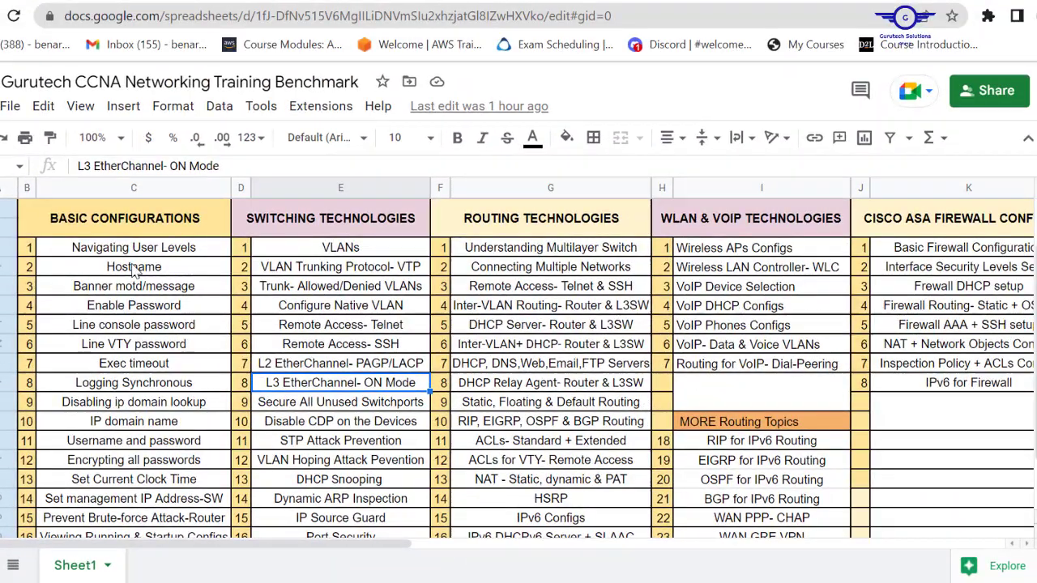
Step: Run 'hostname S1-GTECH' so the prompt changes to S1-GTECH(config)#
{"action": "left_click", "coordinate": [138, 271]}
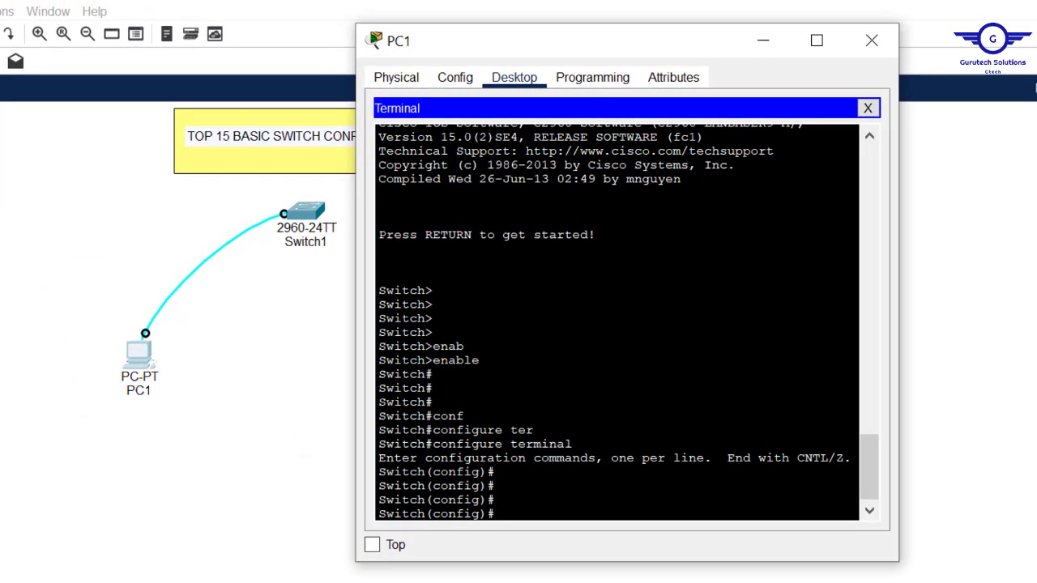
{"action": "key", "text": "Tab"}
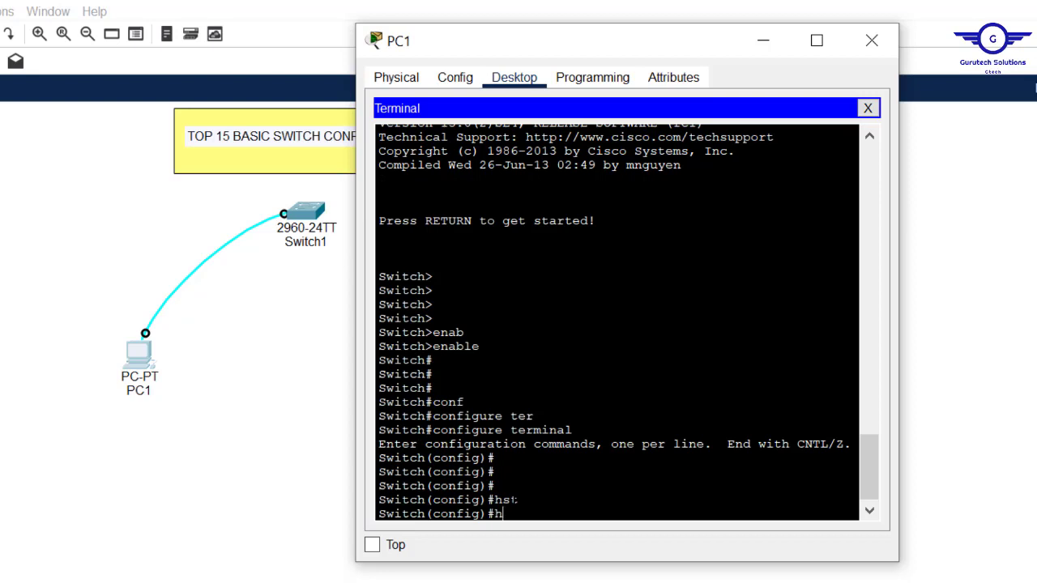
{"action": "key", "text": "Tab"}
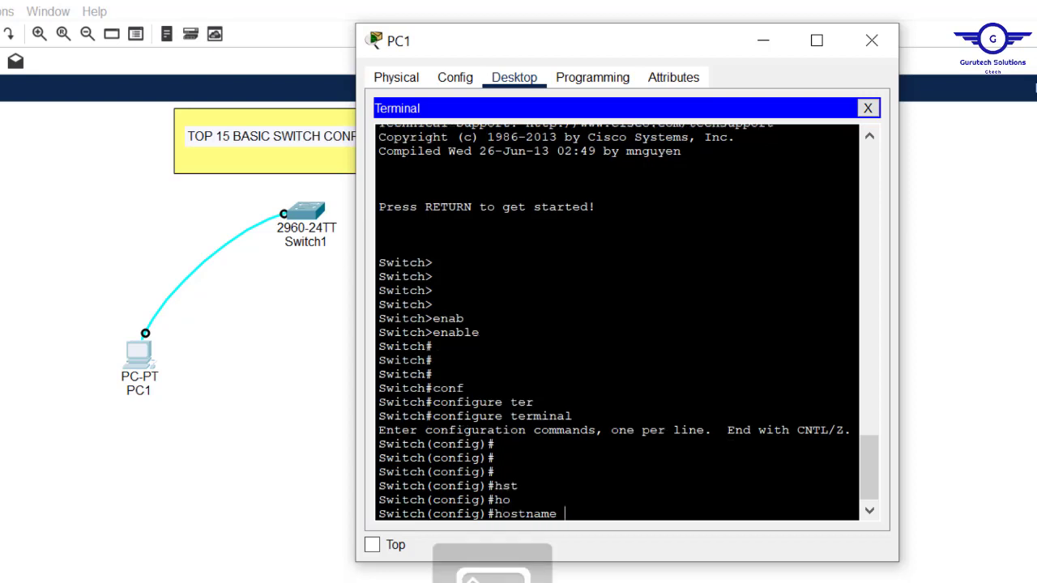
{"action": "type", "text": "S1-"}
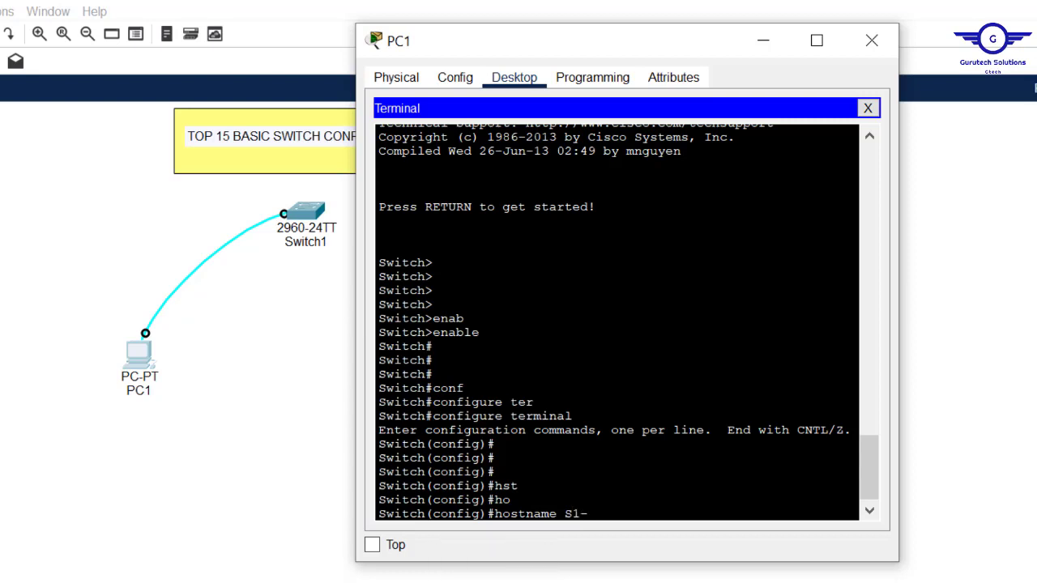
{"action": "type", "text": "GTECH"}
{"action": "key", "text": "Tab"}
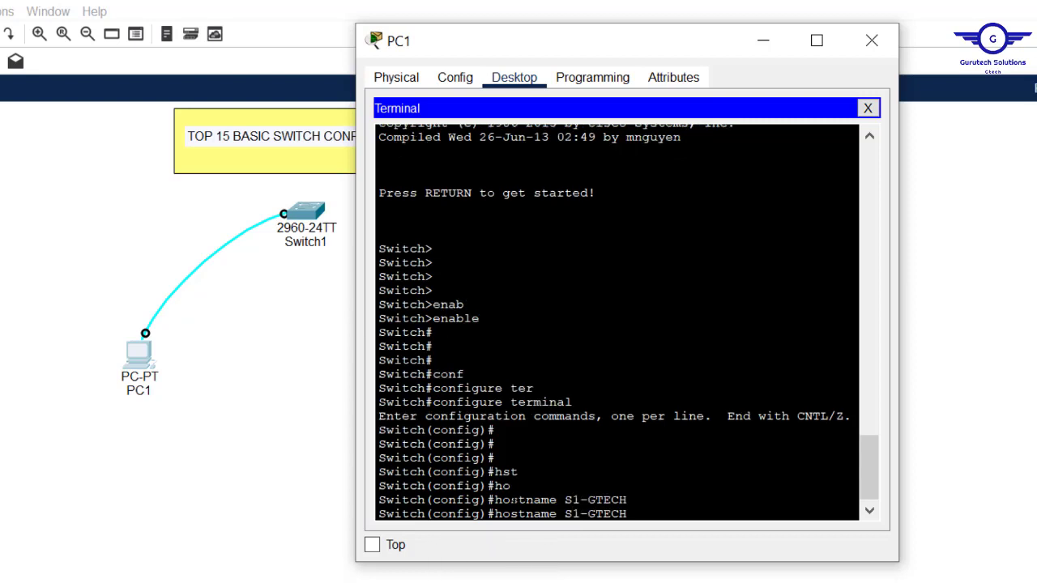
{"action": "key", "text": "Return"}
{"action": "key", "text": "Return"}
{"action": "key", "text": "Return"}
{"action": "key", "text": "Return"}
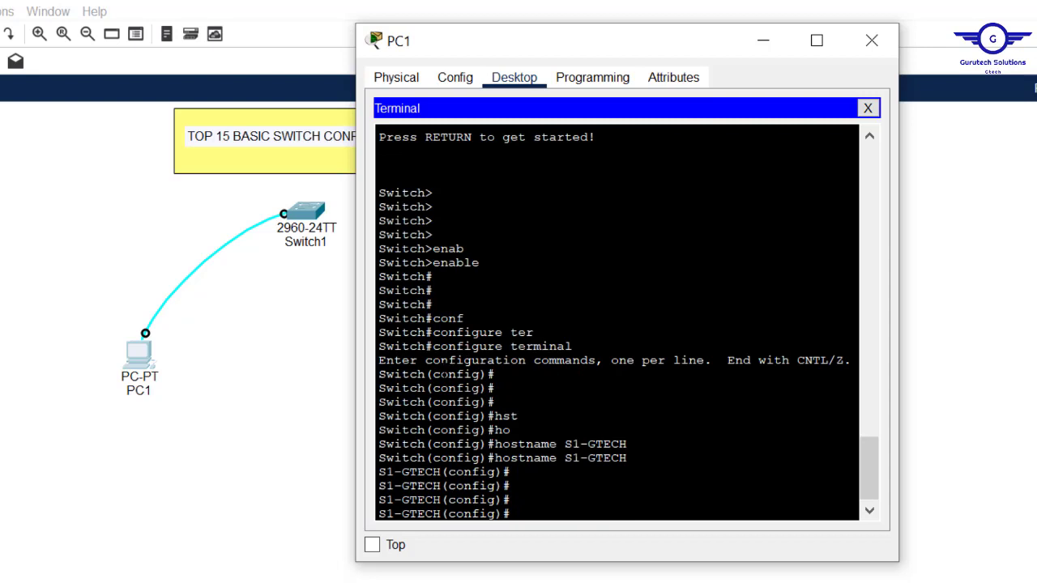
{"action": "left_click_drag", "start_coordinate": [379, 402], "coordinate": [420, 401]}
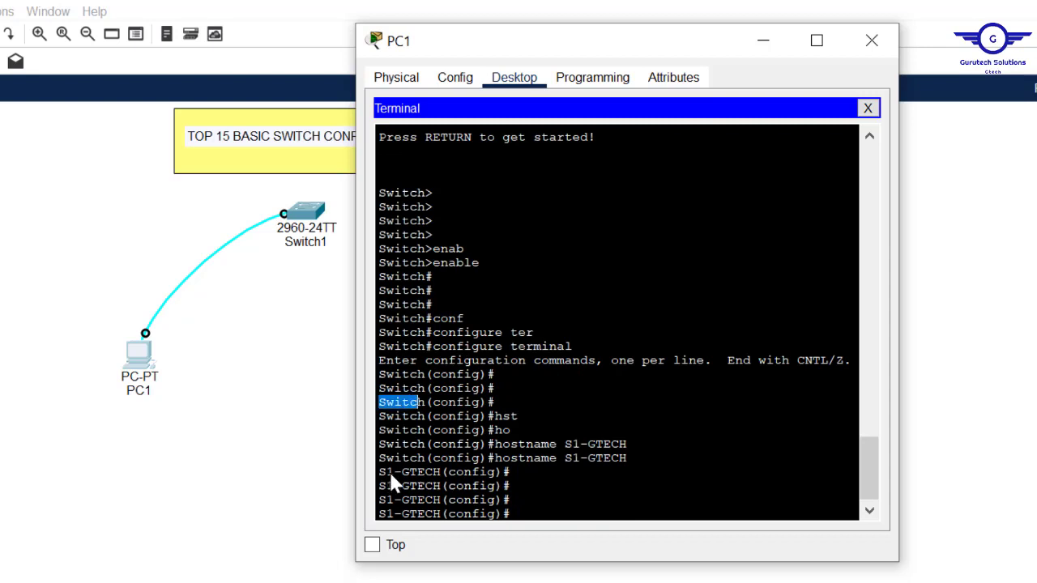
{"action": "left_click_drag", "start_coordinate": [441, 471], "coordinate": [376, 472]}
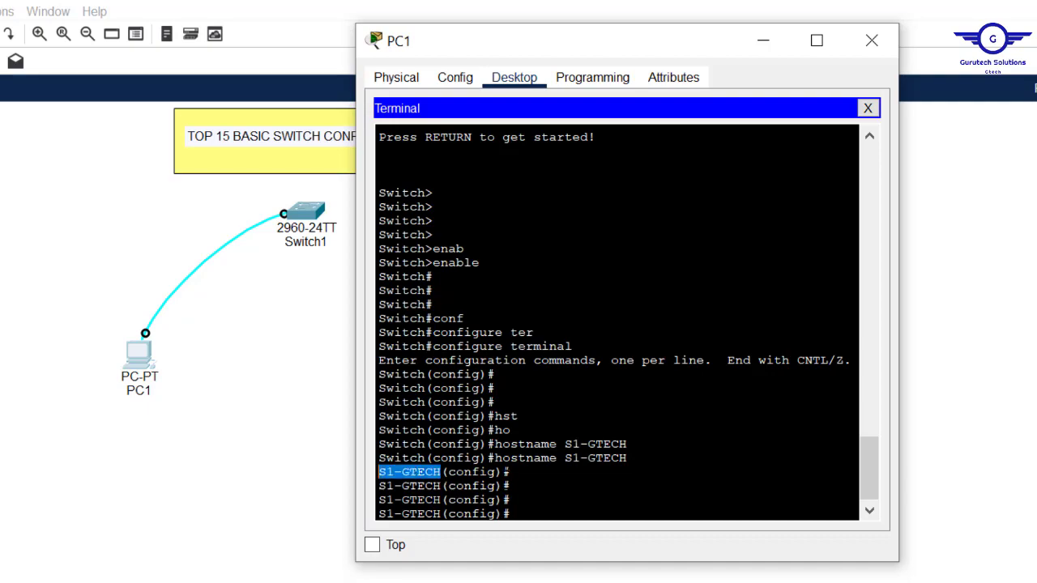
{"action": "left_click", "coordinate": [511, 485]}
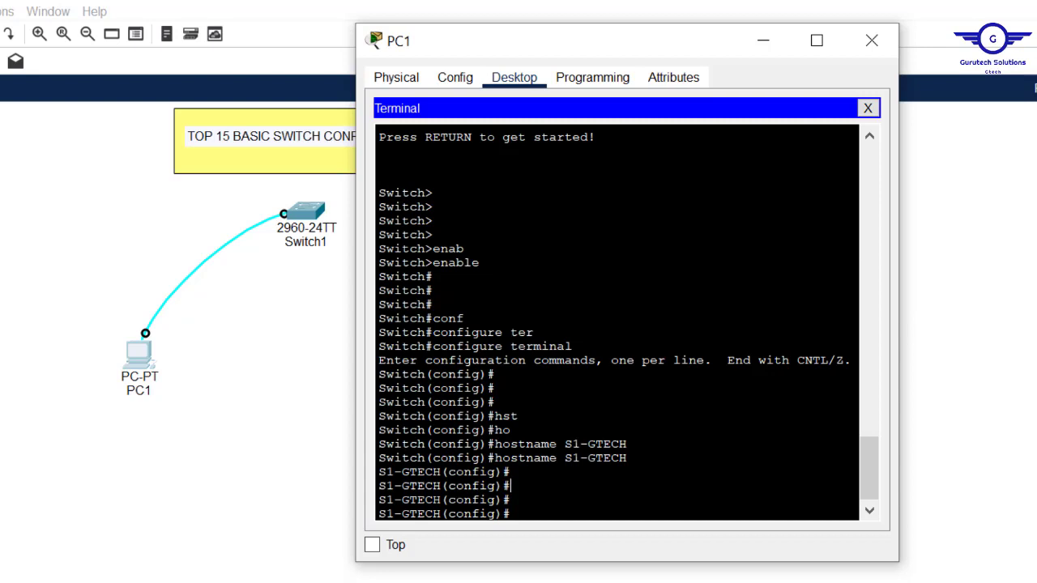
Step: Enter a banner motd command with the message 'This test switch' delimited by #
{"action": "type", "text": "bann"}
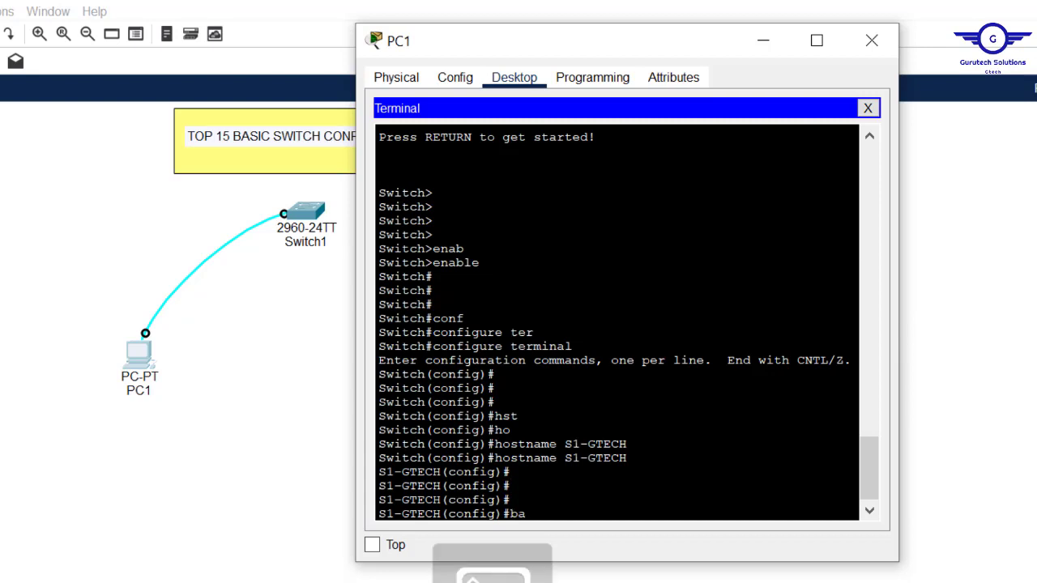
{"action": "key", "text": "Tab"}
{"action": "type", "text": "motd"}
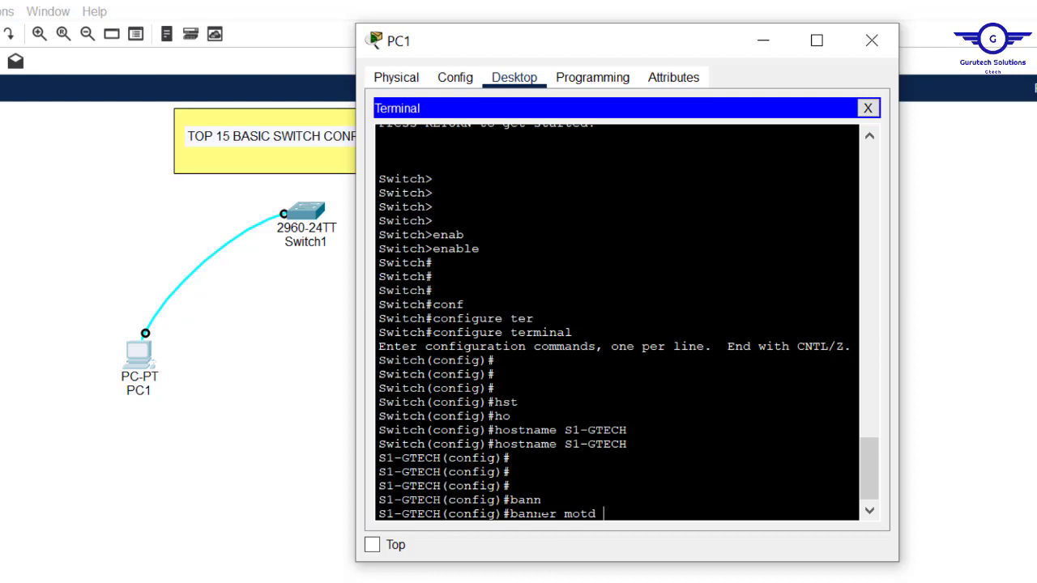
{"action": "type", "text": "#banner motd #This test switc"}
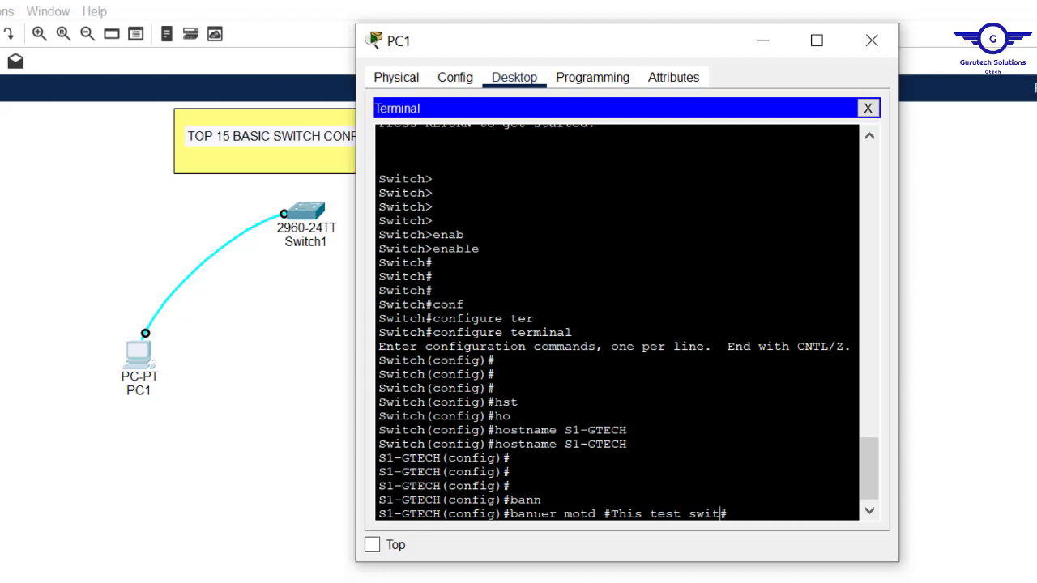
{"action": "type", "text": "h"}
{"action": "key", "text": "Return"}
{"action": "key", "text": "Return"}
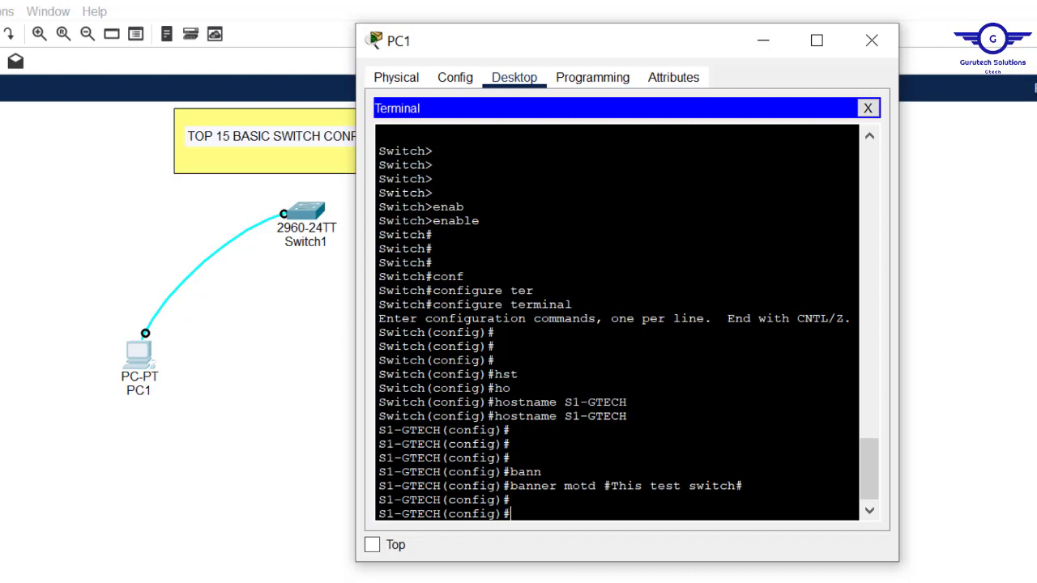
{"action": "left_click_drag", "start_coordinate": [433, 249], "coordinate": [379, 248]}
Step: Set an enable password on S1-GTECH using 'enable password' with Tab completion
{"action": "left_click_drag", "start_coordinate": [434, 193], "coordinate": [378, 192]}
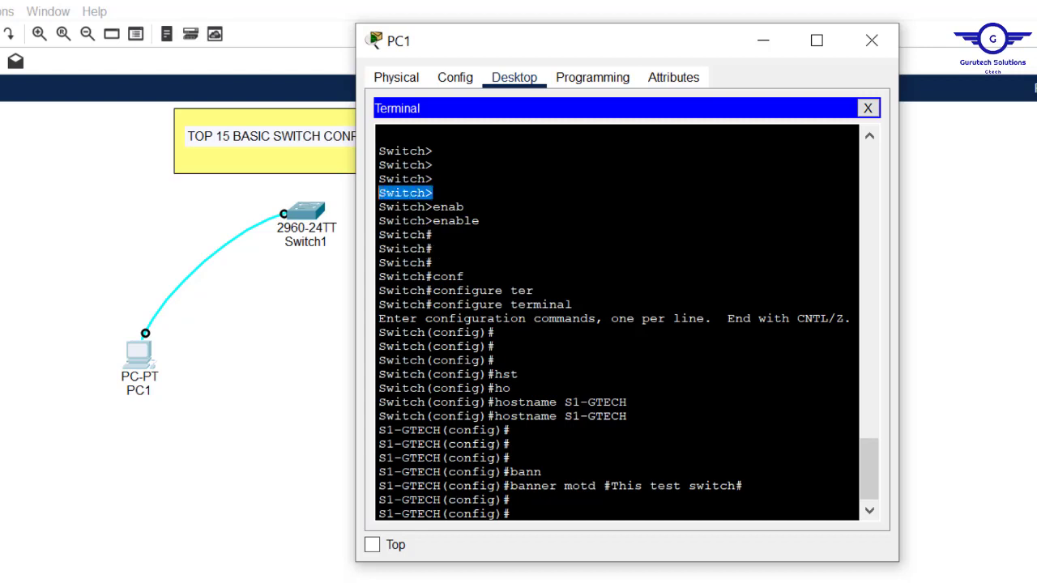
{"action": "left_click_drag", "start_coordinate": [434, 249], "coordinate": [370, 248]}
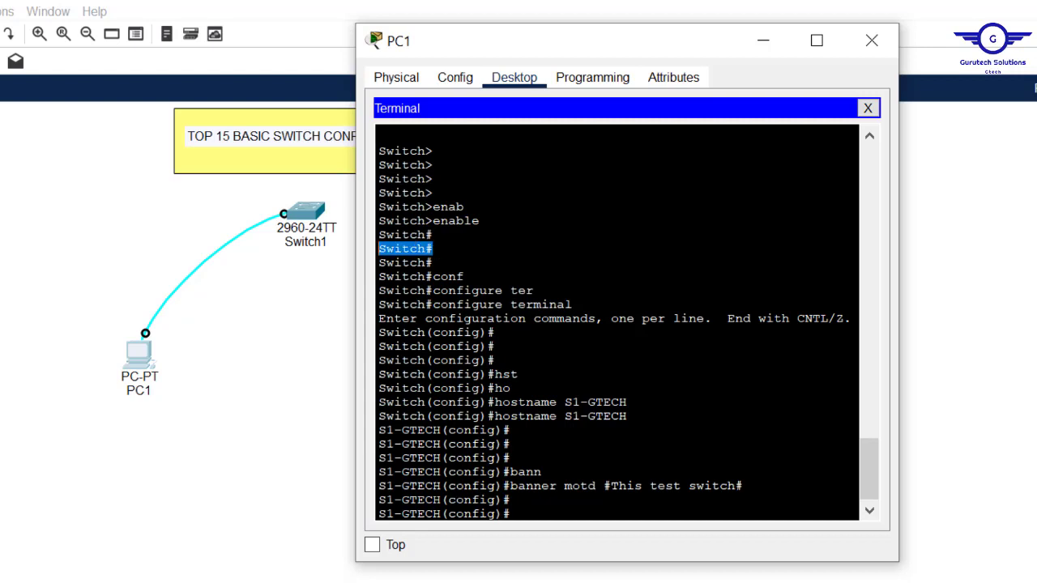
{"action": "left_click", "coordinate": [511, 500]}
{"action": "type", "text": "enab"}
{"action": "key", "text": "Tab"}
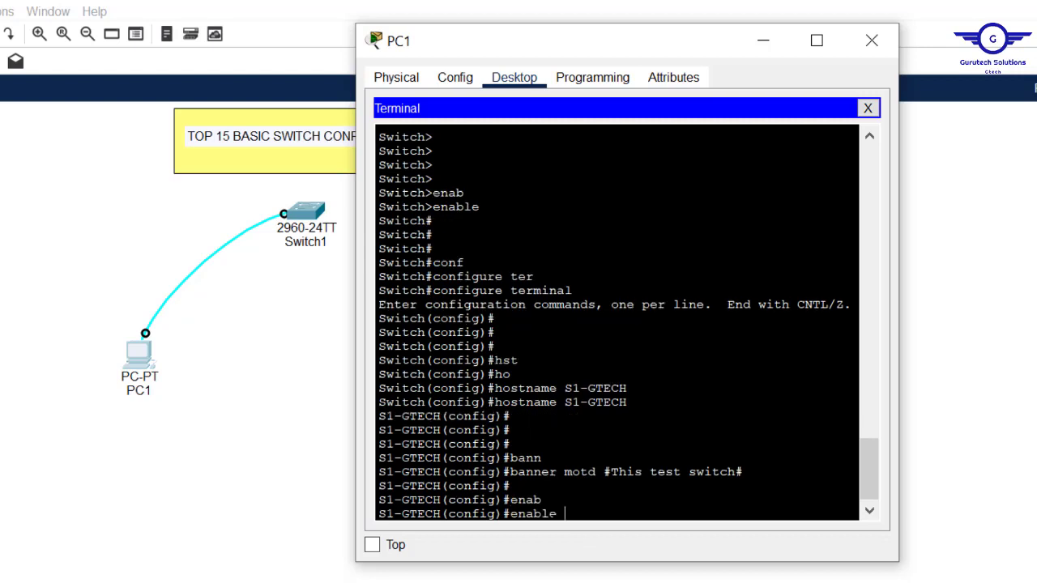
{"action": "type", "text": "pa"}
{"action": "key", "text": "Tab"}
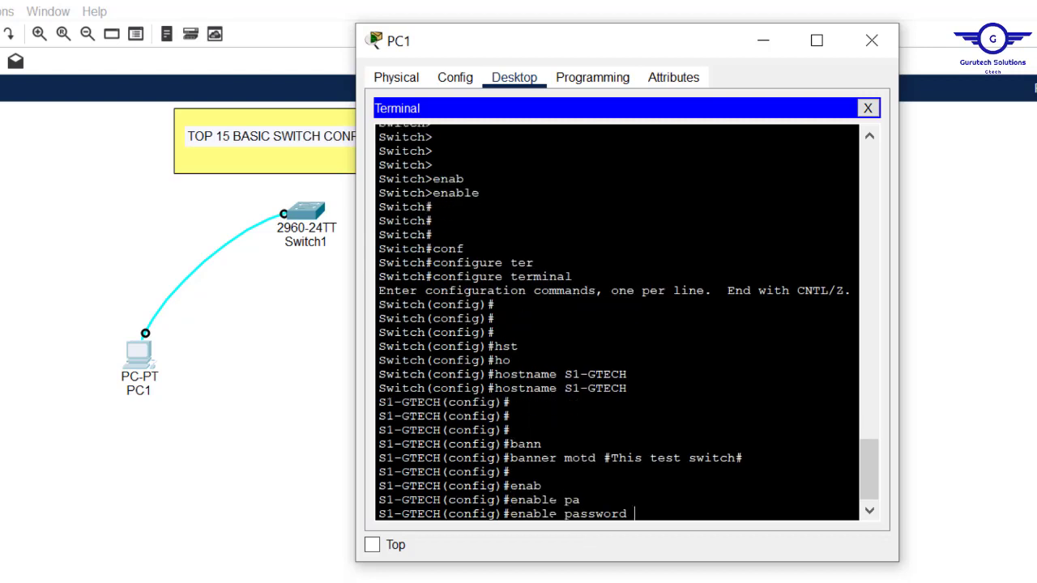
{"action": "type", "text": "cisco"}
{"action": "key", "text": "Return"}
{"action": "key", "text": "Return"}
{"action": "key", "text": "Return"}
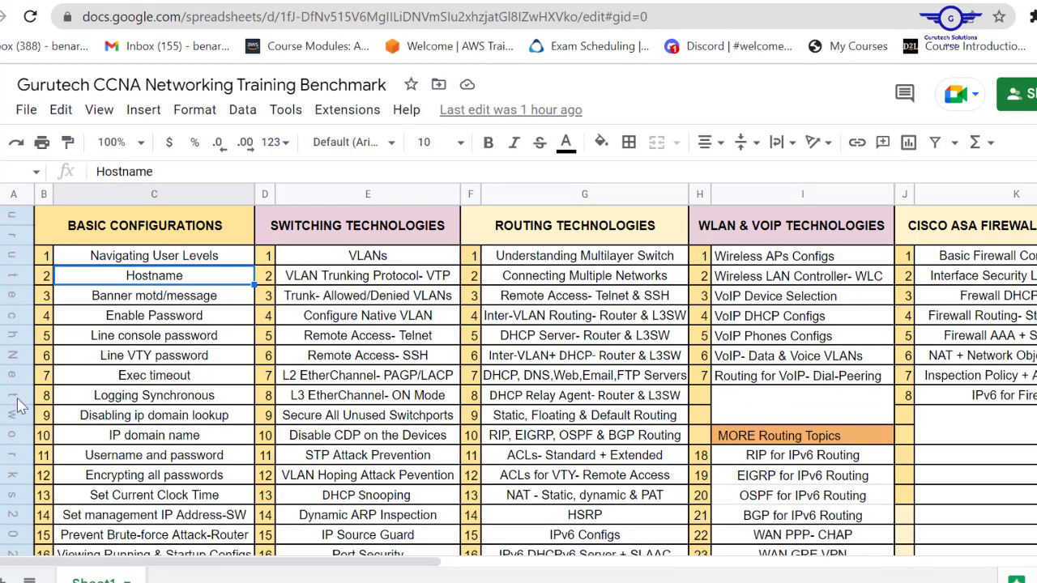
Step: Select the line password, Exec timeout and Logging Synchronous topics in the checklist
{"action": "left_click_drag", "start_coordinate": [97, 322], "coordinate": [123, 364]}
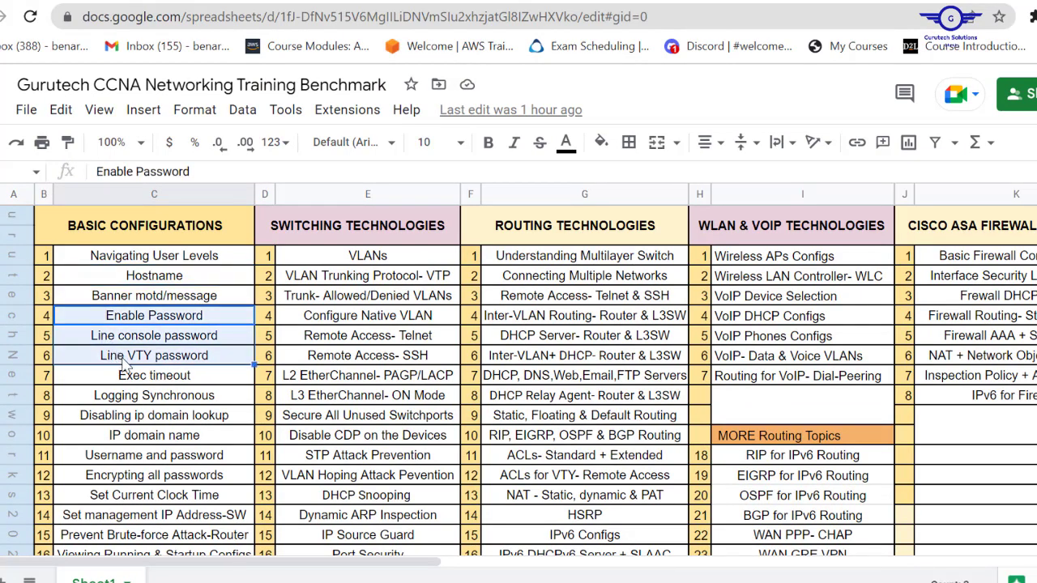
{"action": "left_click", "coordinate": [124, 363]}
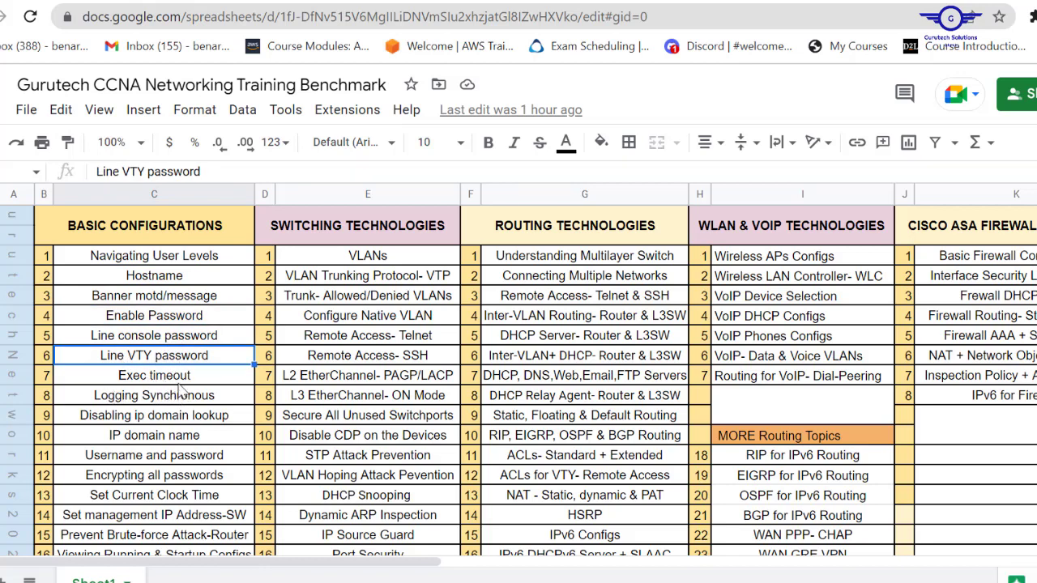
{"action": "left_click_drag", "start_coordinate": [151, 340], "coordinate": [188, 344]}
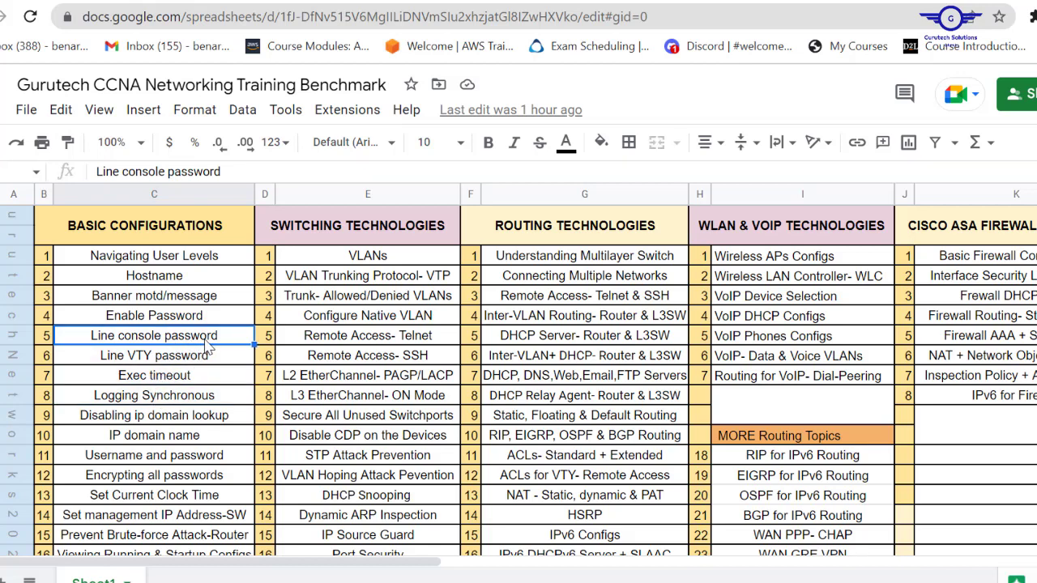
{"action": "left_click", "coordinate": [151, 377]}
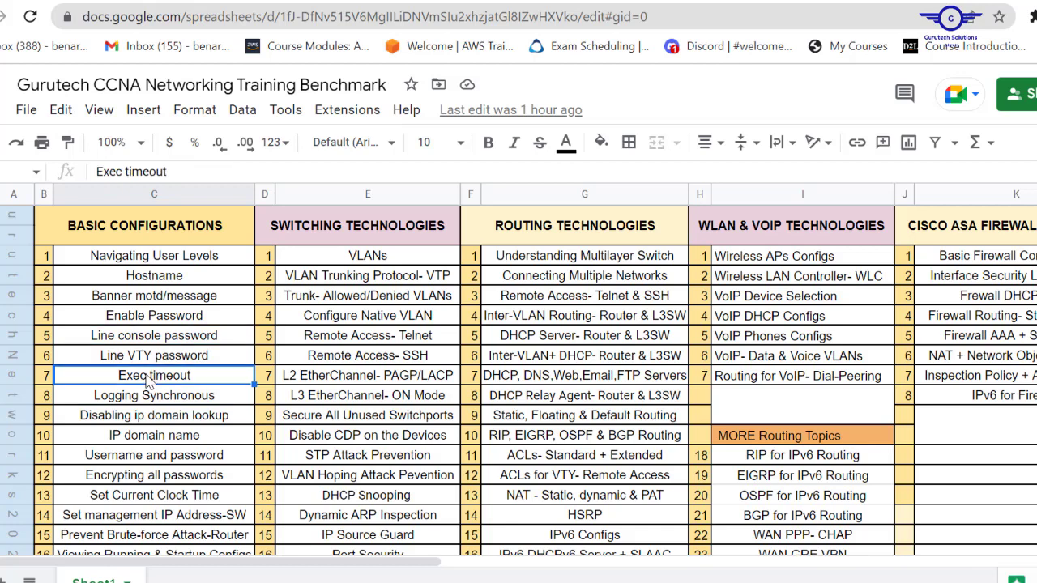
{"action": "left_click", "coordinate": [178, 399]}
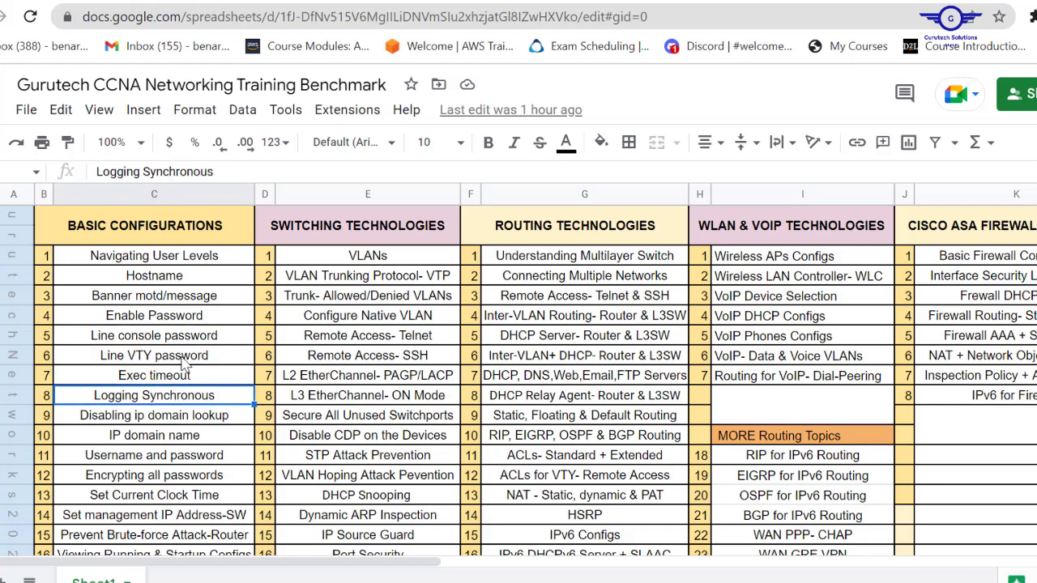
{"action": "left_click", "coordinate": [183, 362]}
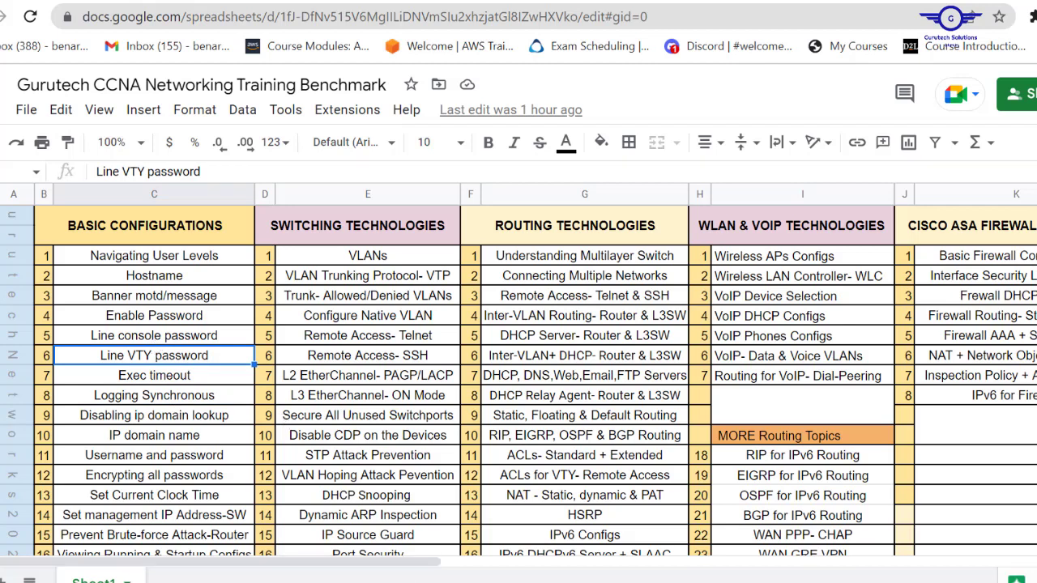
Step: Enter 'line console 0' at the S1-GTECH(config)# prompt in PC1's terminal
{"action": "mouse_move", "coordinate": [393, 582]}
{"action": "left_click", "coordinate": [491, 526]}
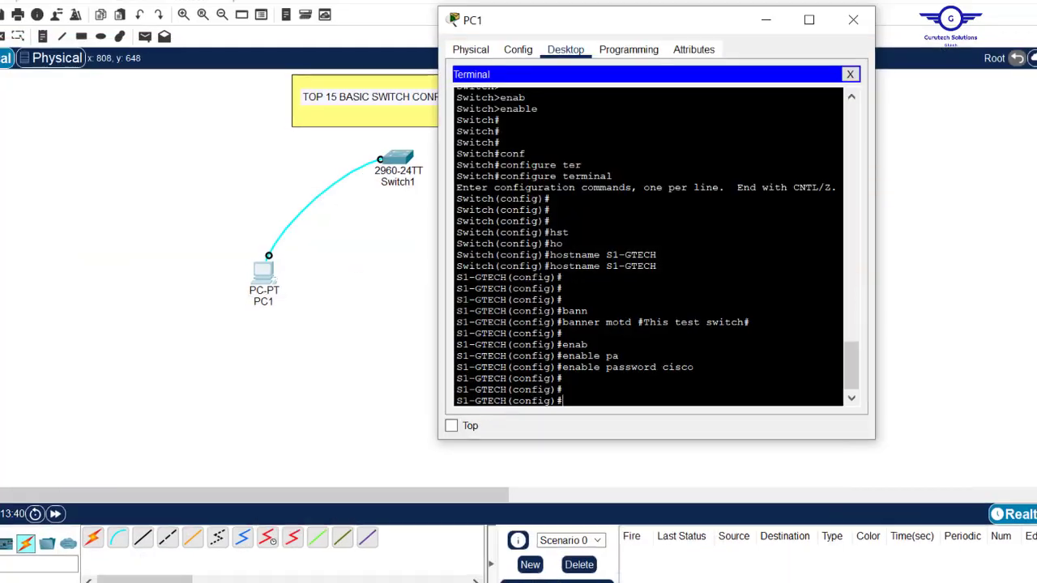
{"action": "type", "text": "line"}
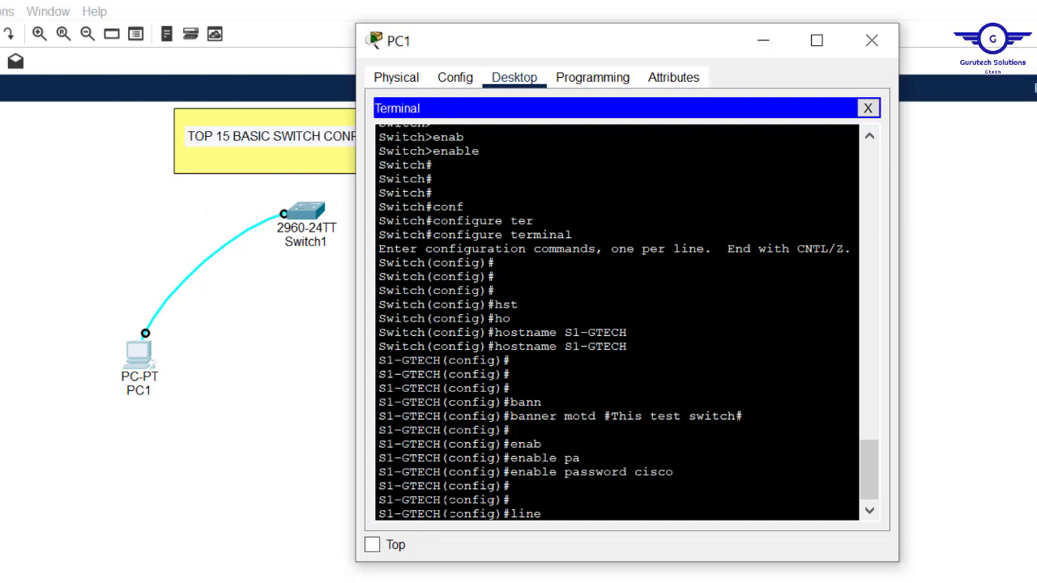
{"action": "type", "text": "console 0"}
{"action": "key", "text": "Return"}
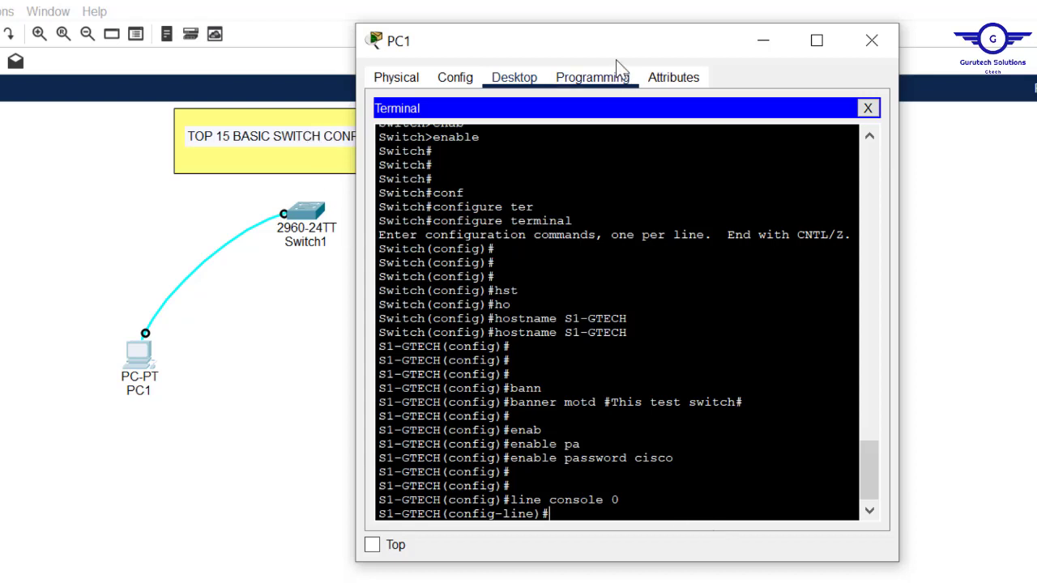
{"action": "mouse_move", "coordinate": [603, 46]}
{"action": "left_mouse_down"}
{"action": "mouse_move", "coordinate": [583, 43]}
{"action": "mouse_move", "coordinate": [587, 53]}
{"action": "left_mouse_up"}
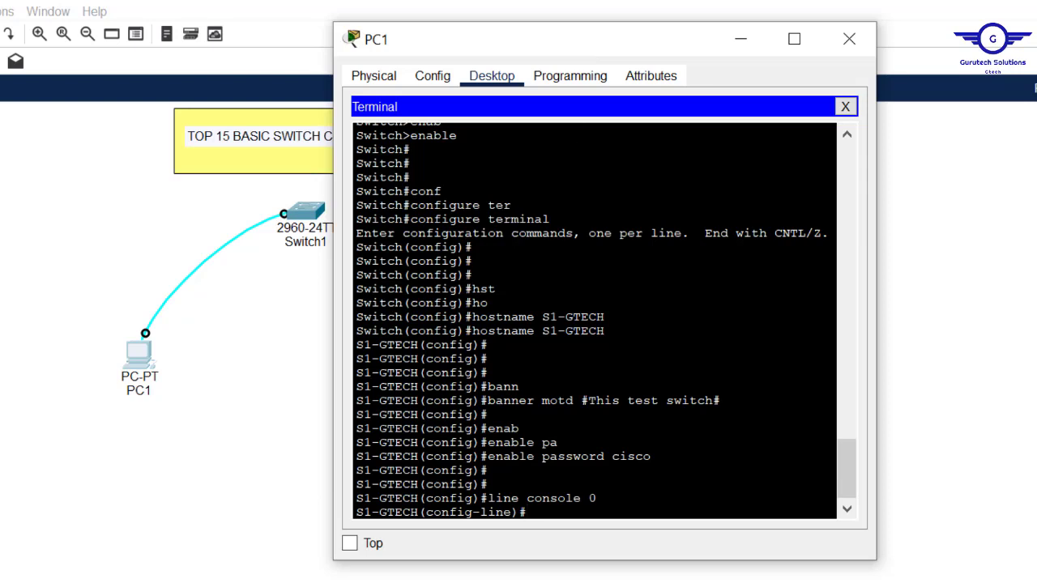
Step: Give console line 0 a password and require login
{"action": "type", "text": "pass"}
{"action": "key", "text": "Tab"}
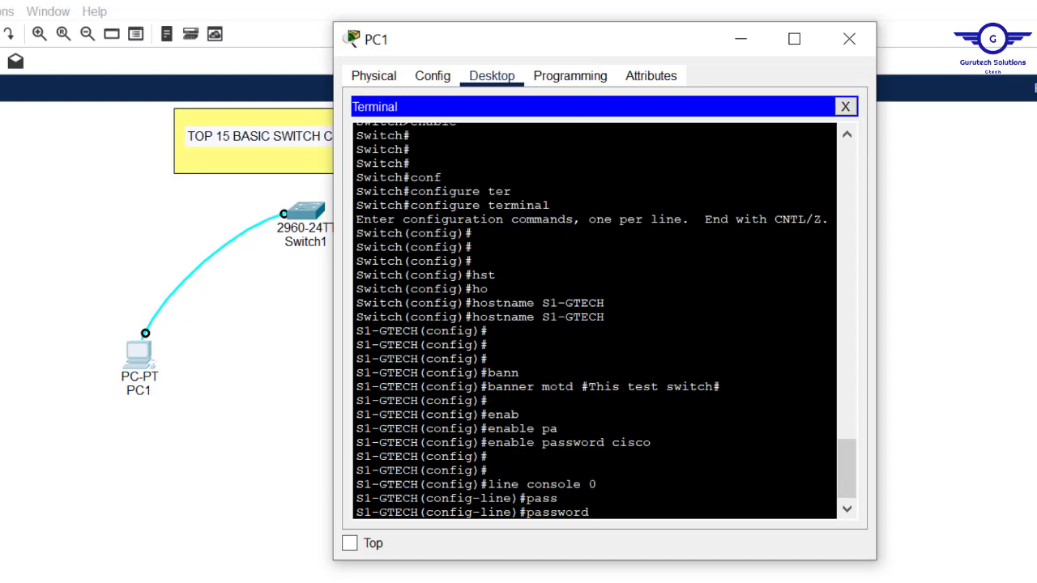
{"action": "type", "text": "cisco"}
{"action": "key", "text": "Return"}
{"action": "key", "text": "Return"}
{"action": "key", "text": "Return"}
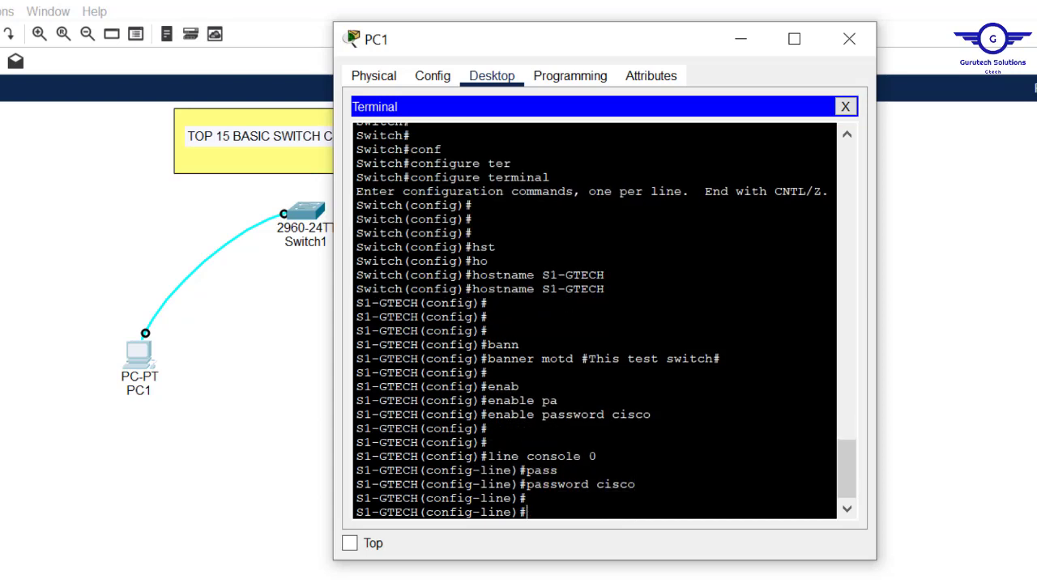
{"action": "type", "text": "l"}
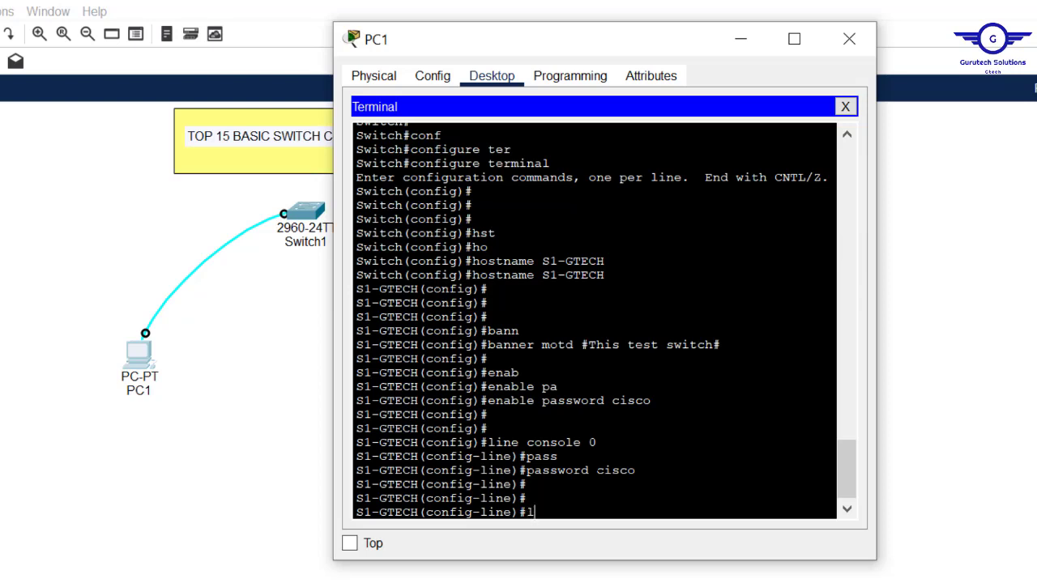
{"action": "type", "text": "ogin"}
{"action": "left_click_drag", "start_coordinate": [635, 469], "coordinate": [598, 470]}
{"action": "key", "text": "Return"}
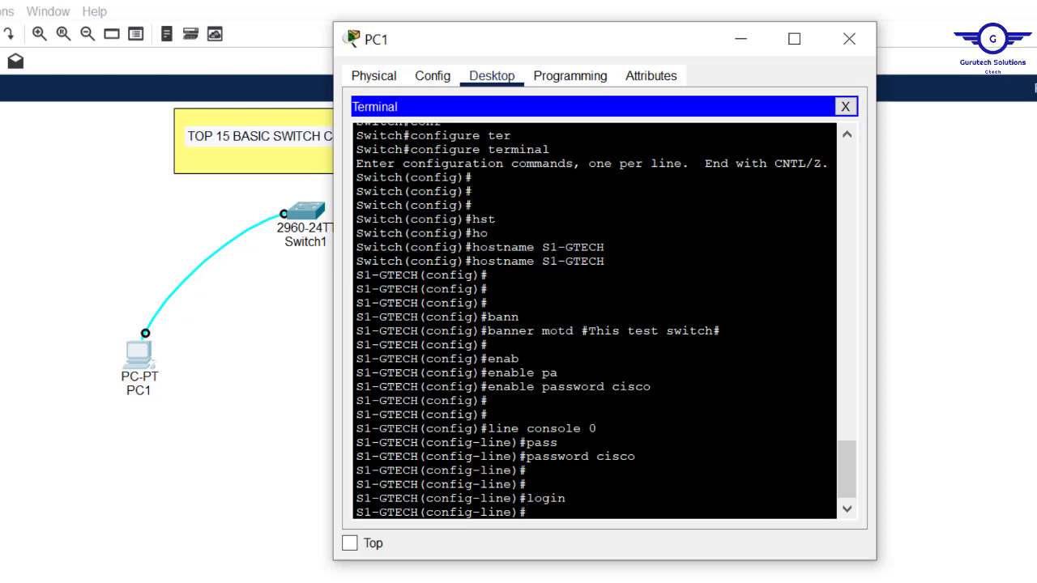
{"action": "left_click_drag", "start_coordinate": [597, 429], "coordinate": [488, 429]}
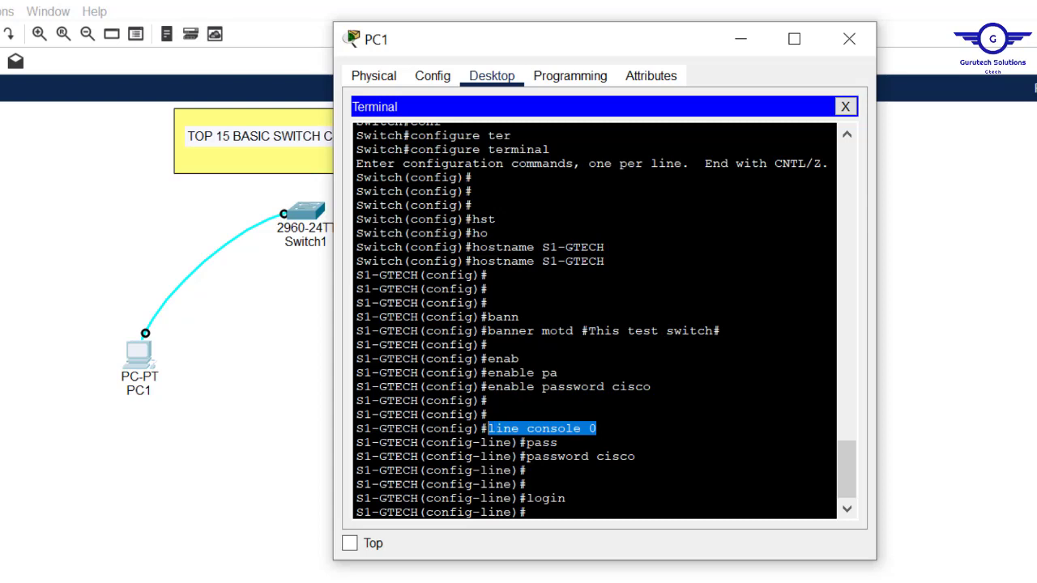
{"action": "left_click", "coordinate": [567, 498]}
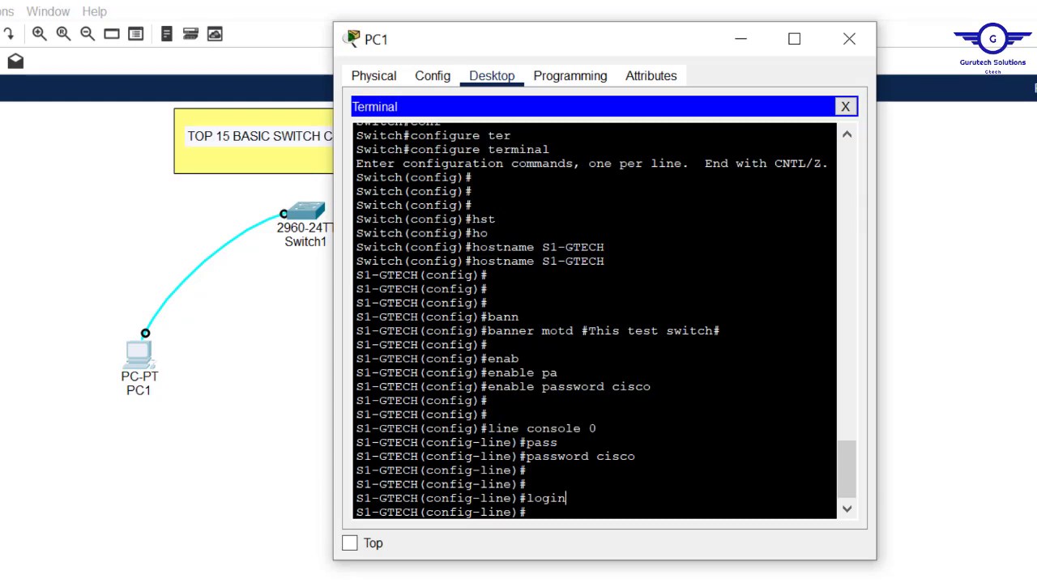
Step: Set exec-timeout 3 0 and logging synchronous on the console line
{"action": "type", "text": "exe"}
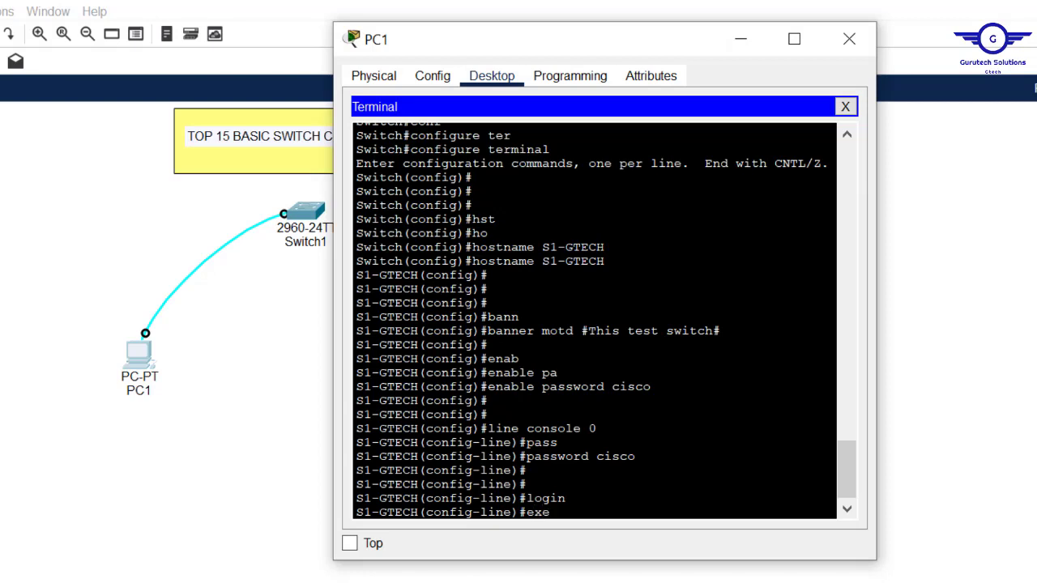
{"action": "type", "text": "c"}
{"action": "key", "text": "Tab"}
{"action": "type", "text": "-t"}
{"action": "key", "text": "Tab"}
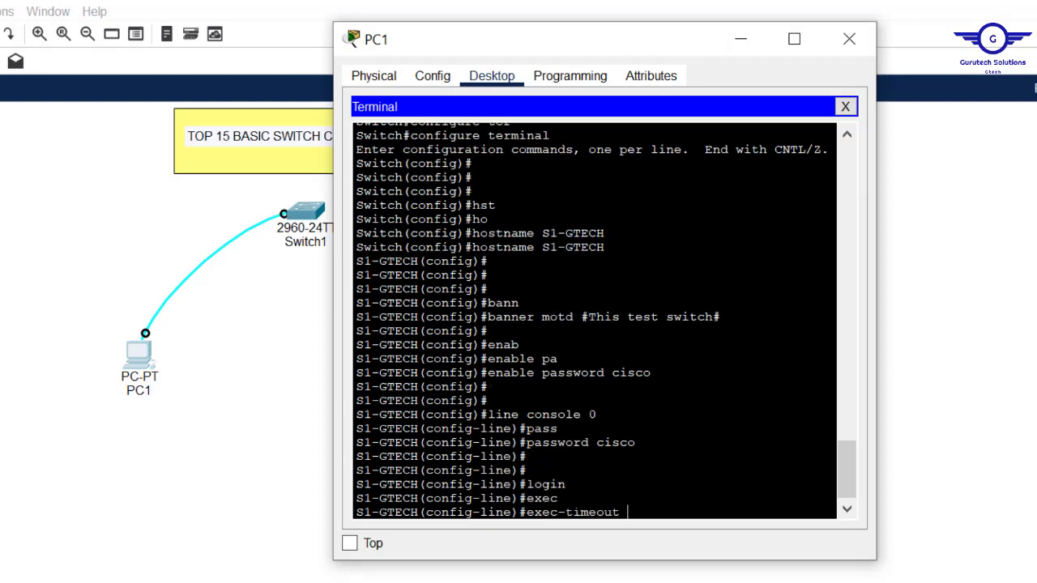
{"action": "type", "text": "3 0"}
{"action": "key", "text": "Return"}
{"action": "key", "text": "Return"}
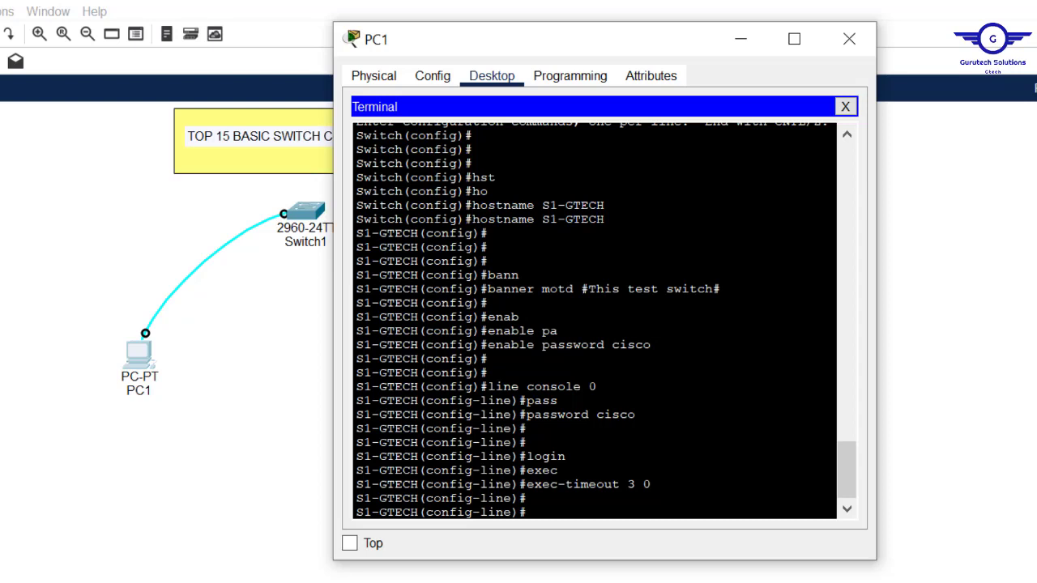
{"action": "type", "text": "logg"}
{"action": "key", "text": "Tab"}
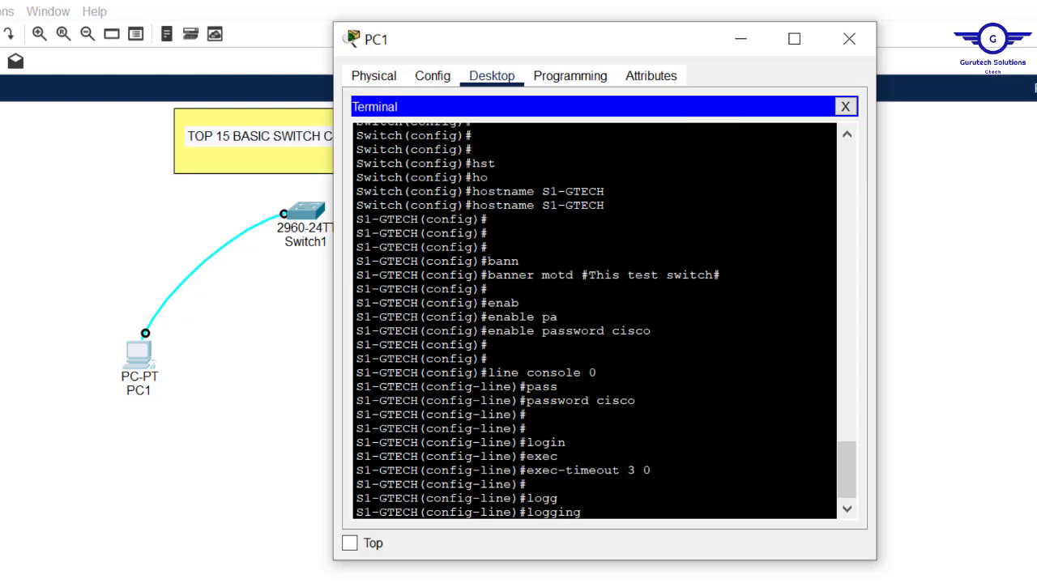
{"action": "type", "text": "syn"}
{"action": "key", "text": "Tab"}
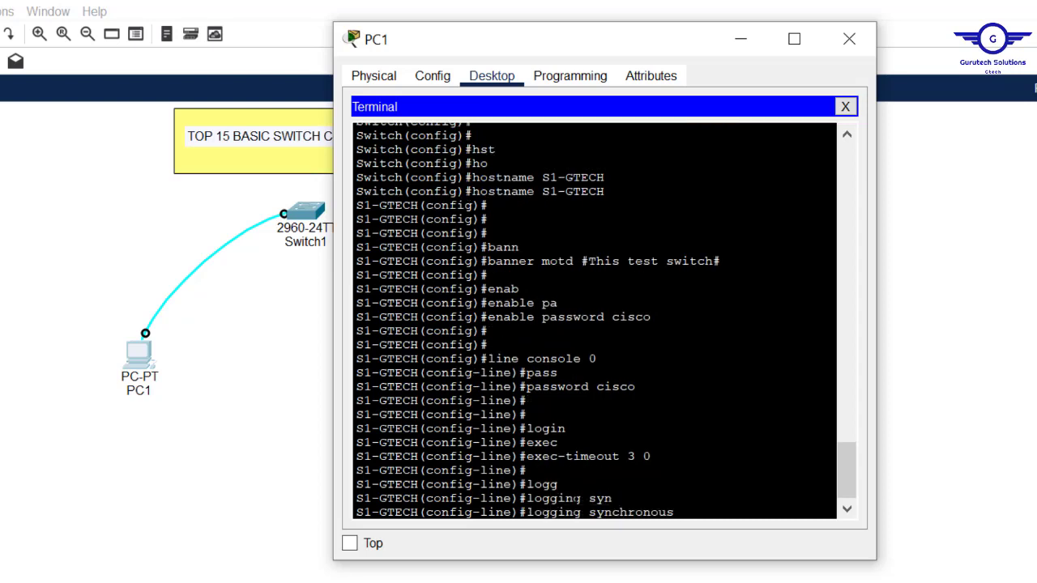
{"action": "key", "text": "Return"}
Step: Exit to global config and type 'line vty 0 15'
{"action": "type", "text": "exit"}
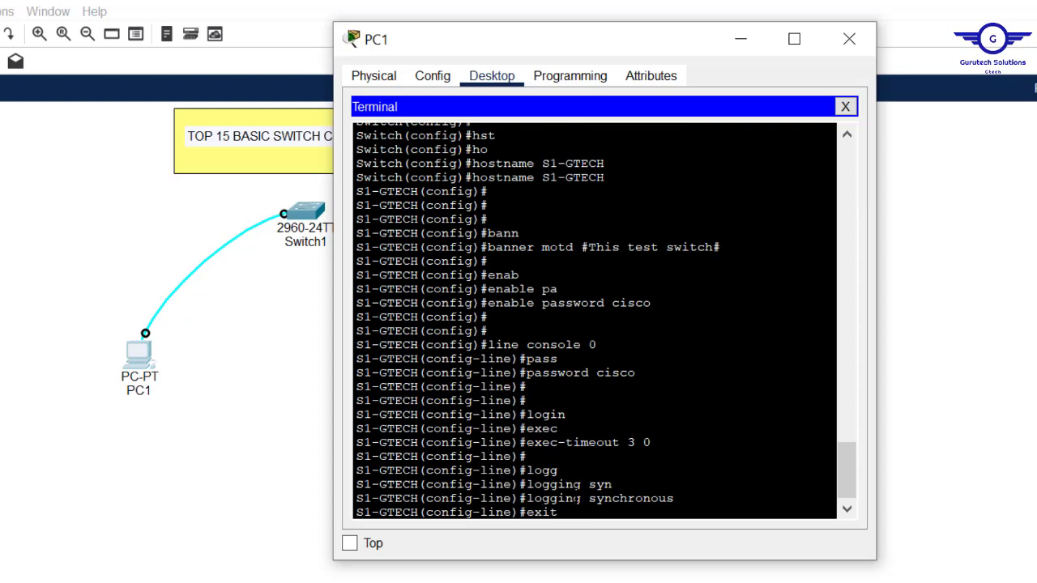
{"action": "key", "text": "Return"}
{"action": "key", "text": "Return"}
{"action": "key", "text": "Return"}
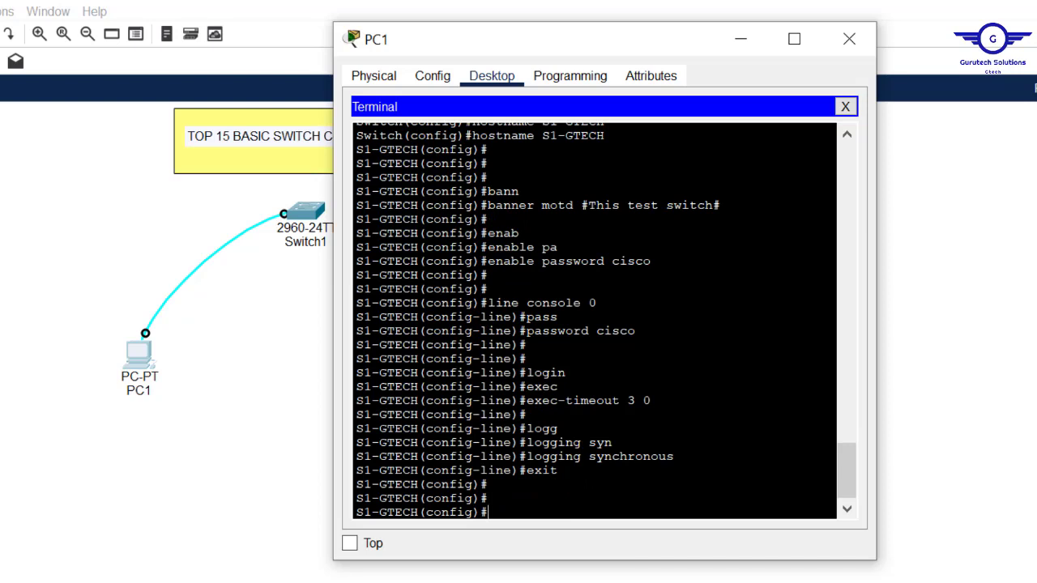
{"action": "type", "text": "line vty 0 15"}
Step: Enter line vty 0 15, set a line password and require login
{"action": "key", "text": "Return"}
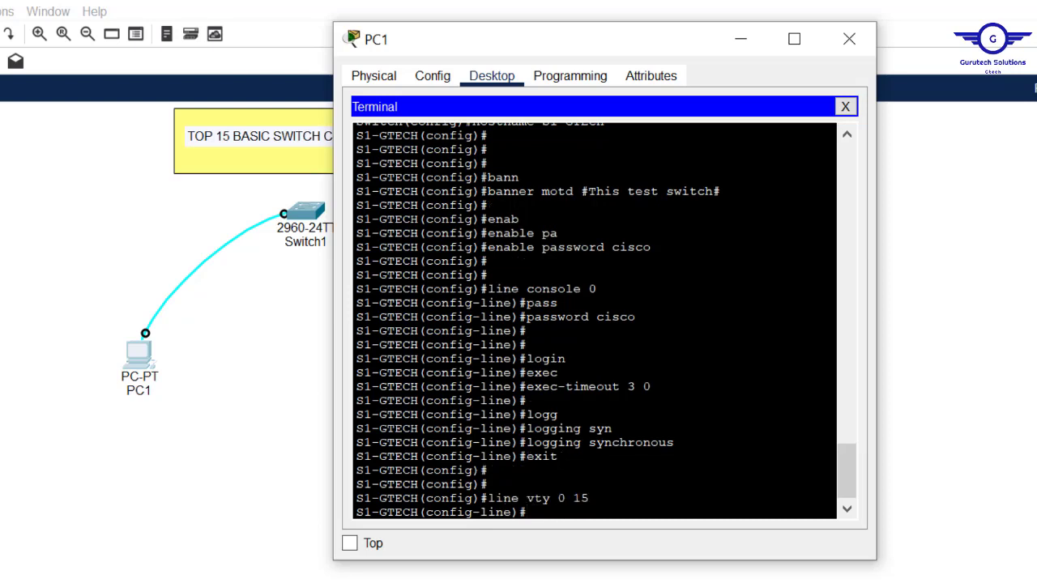
{"action": "key", "text": "Return"}
{"action": "key", "text": "Return"}
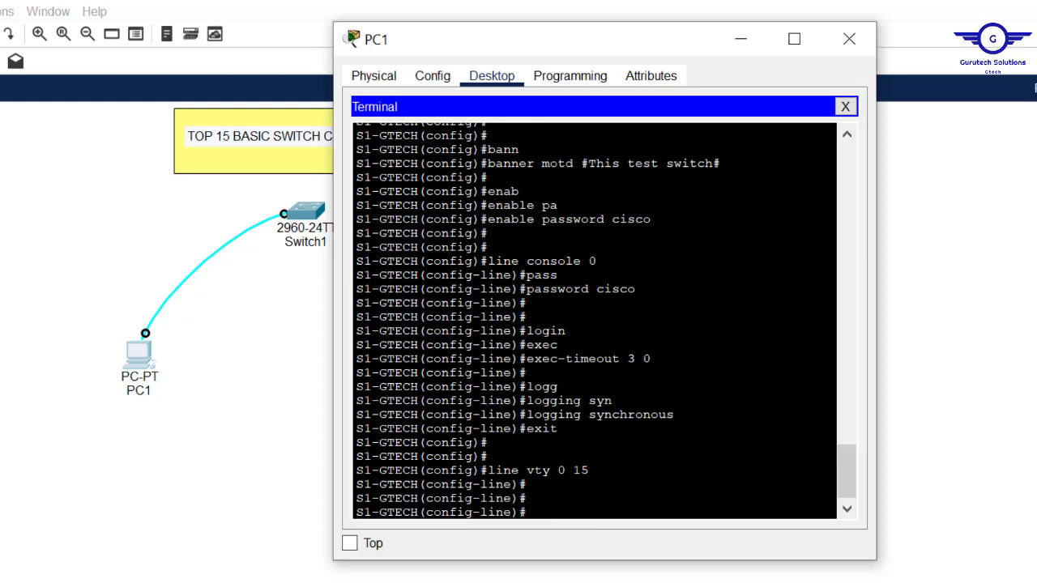
{"action": "type", "text": "pass"}
{"action": "key", "text": "Tab"}
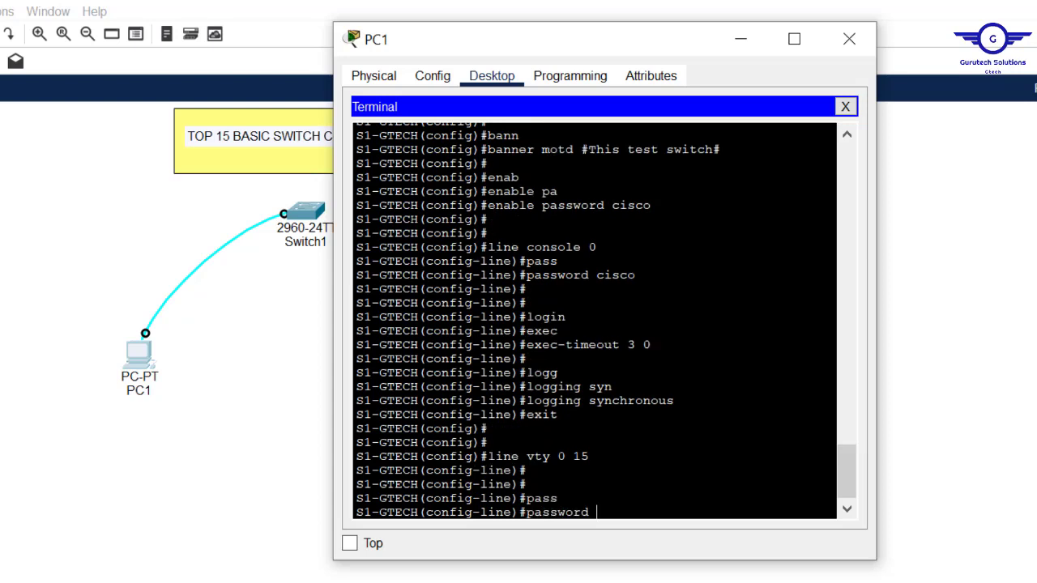
{"action": "type", "text": "cisco"}
{"action": "key", "text": "Return"}
{"action": "type", "text": "log"}
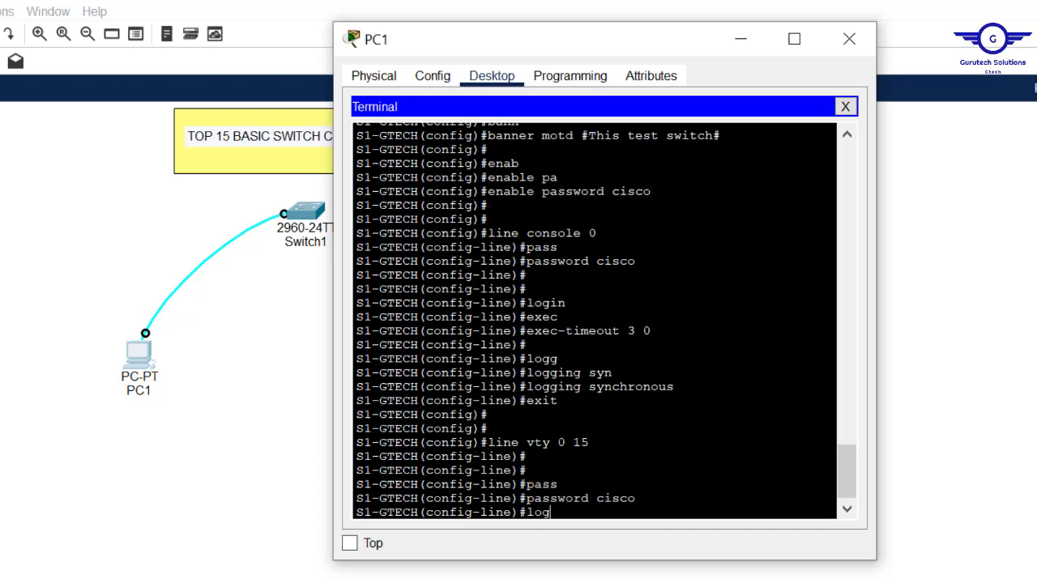
{"action": "type", "text": "in"}
{"action": "double_click", "coordinate": [615, 498]}
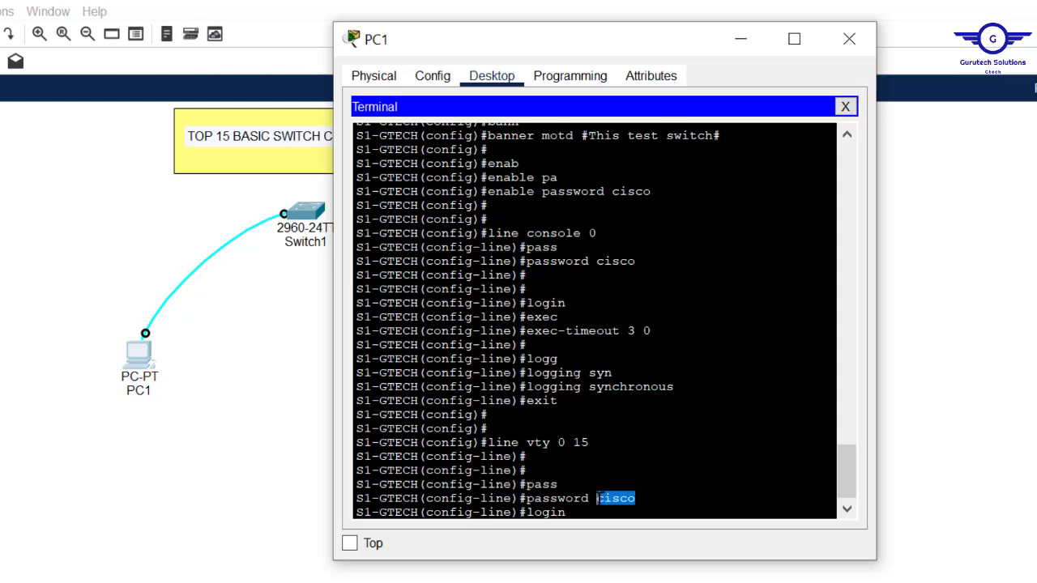
{"action": "left_click_drag", "start_coordinate": [590, 442], "coordinate": [547, 442]}
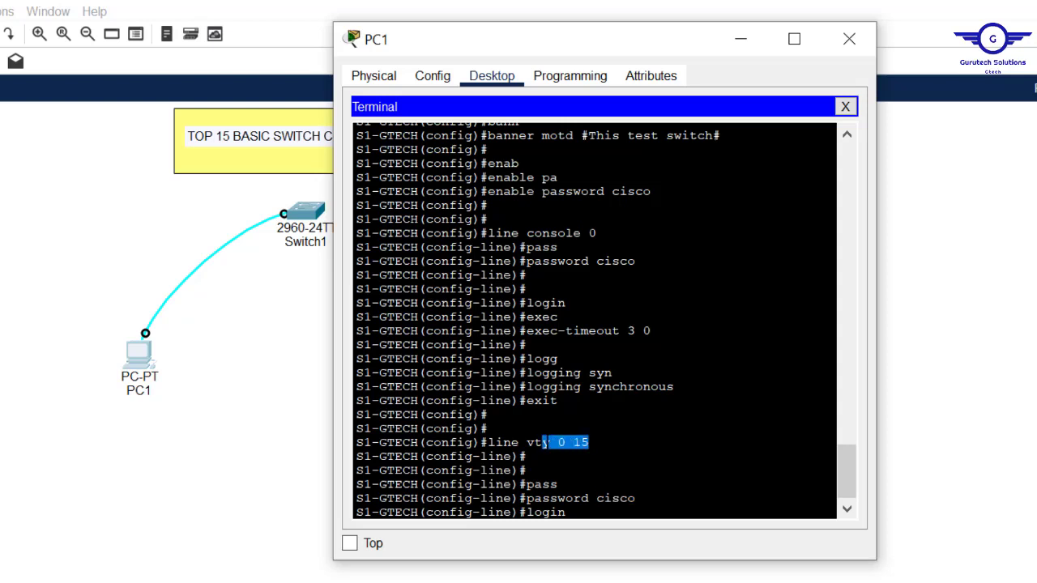
{"action": "left_click", "coordinate": [592, 519]}
{"action": "left_click_drag", "start_coordinate": [591, 519], "coordinate": [530, 517]}
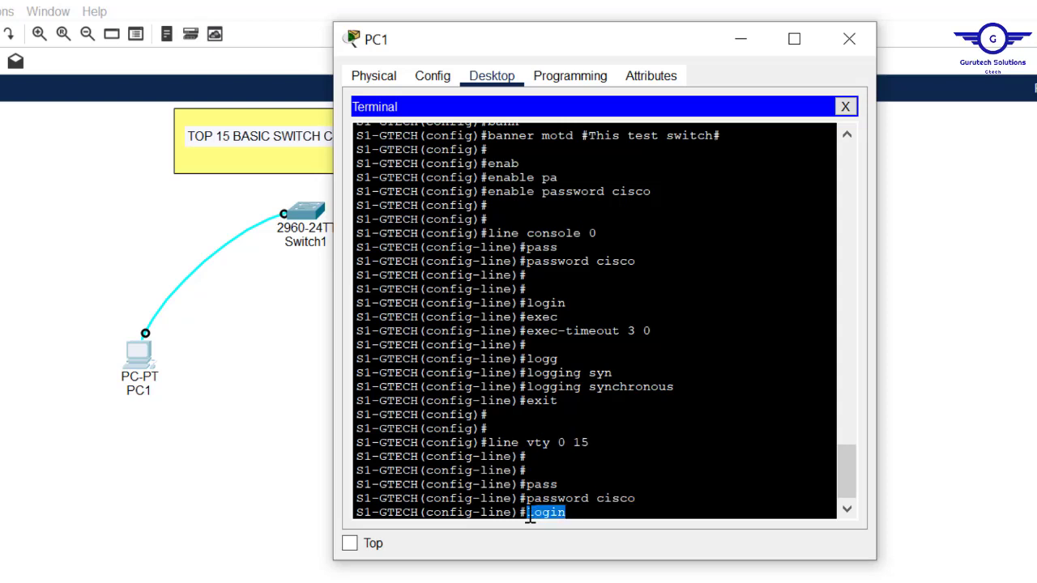
{"action": "key", "text": "Return"}
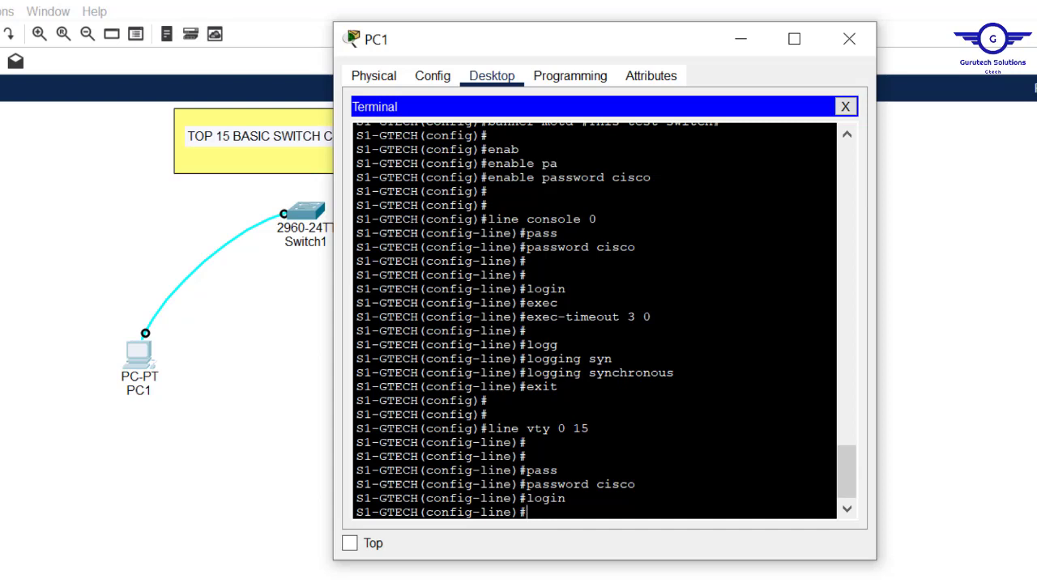
Step: Add exec-timeout 3 0 and logging synchronous to the VTY lines, then exit to global config
{"action": "left_click", "coordinate": [651, 316]}
{"action": "left_click_drag", "start_coordinate": [651, 317], "coordinate": [534, 303]}
{"action": "left_click_drag", "start_coordinate": [589, 429], "coordinate": [504, 429]}
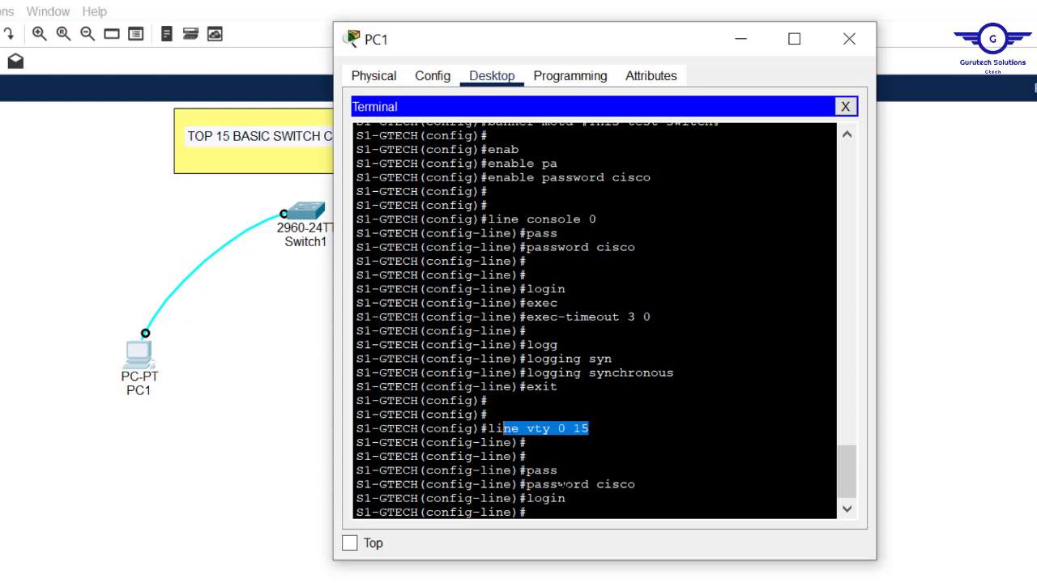
{"action": "left_click", "coordinate": [559, 517]}
{"action": "type", "text": "exe"}
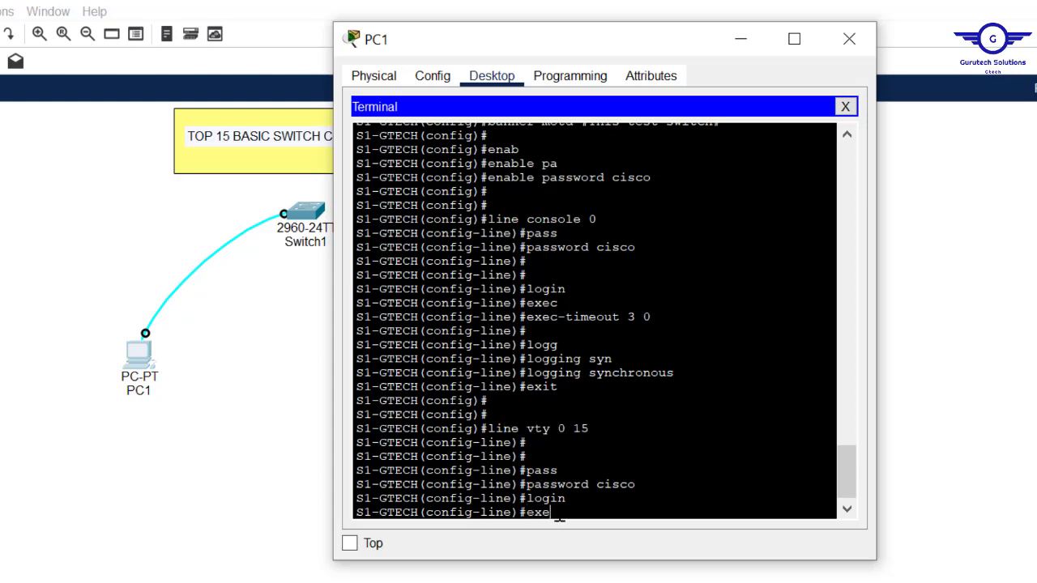
{"action": "key", "text": "Tab"}
{"action": "type", "text": "c-timeout"}
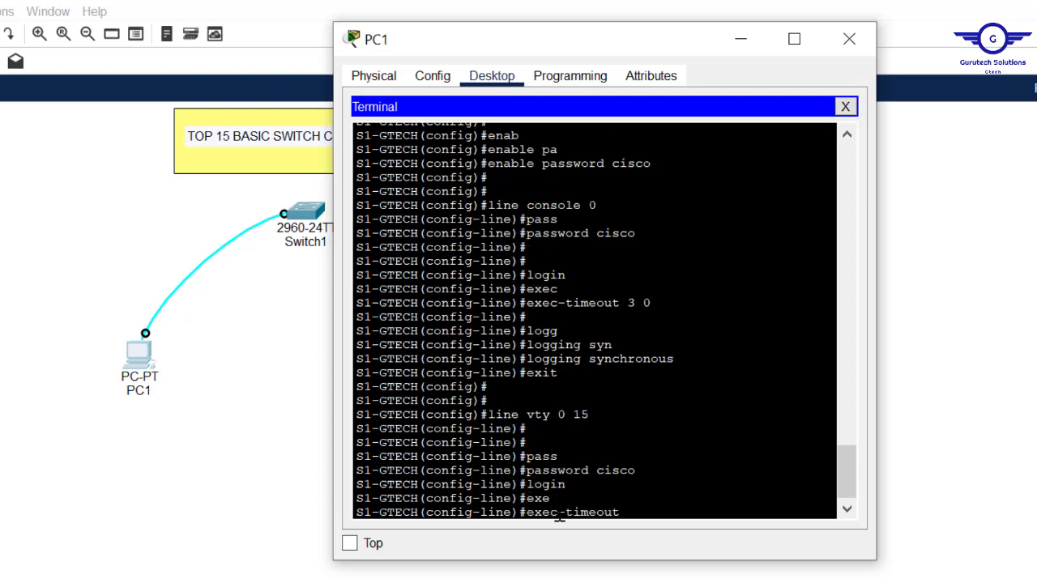
{"action": "type", "text": " 3 0"}
{"action": "key", "text": "Return"}
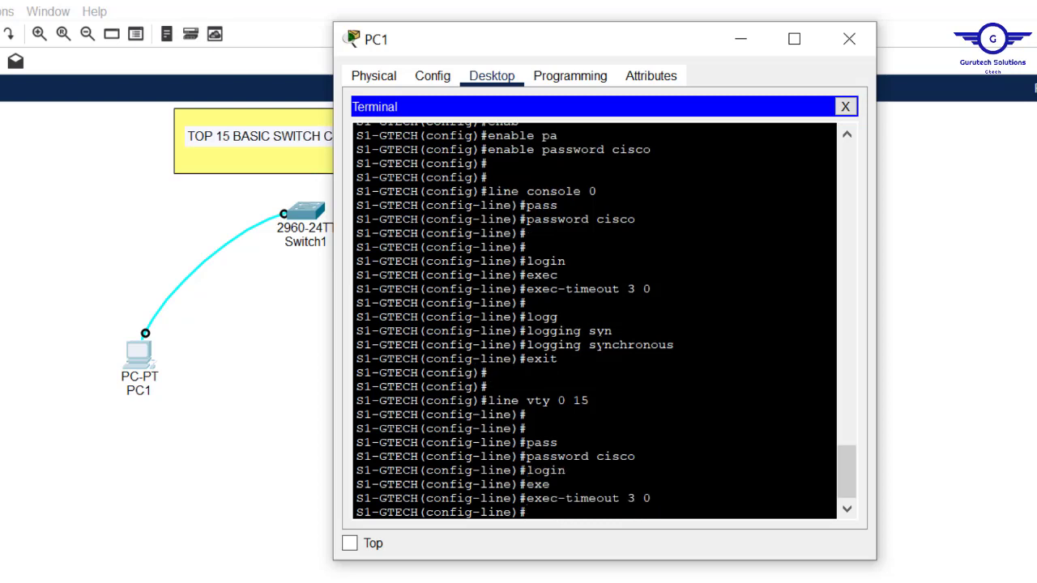
{"action": "type", "text": "logg"}
{"action": "key", "text": "Tab"}
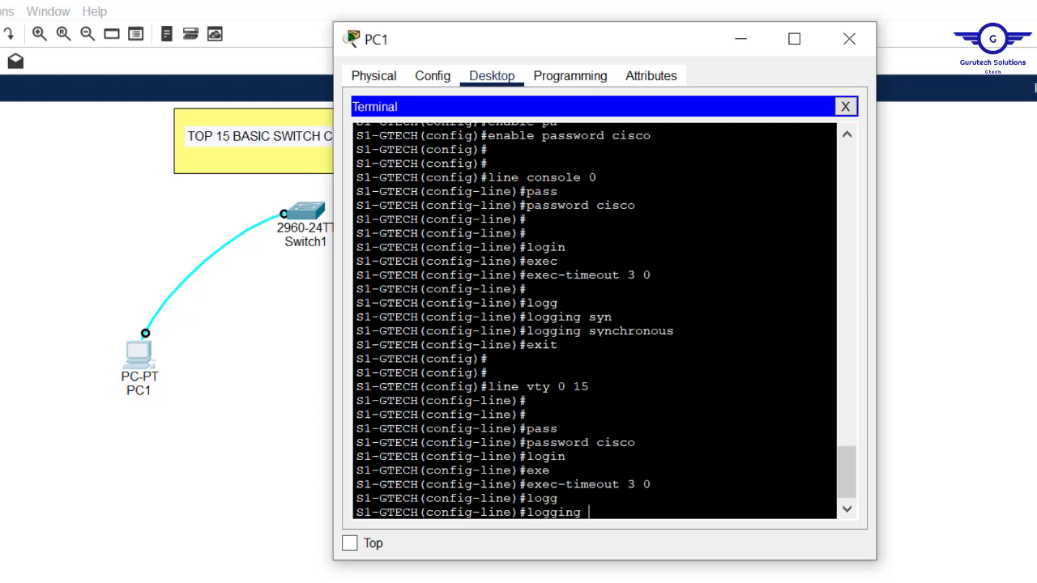
{"action": "type", "text": "syn"}
{"action": "key", "text": "Tab"}
{"action": "key", "text": "Return"}
{"action": "type", "text": "exit"}
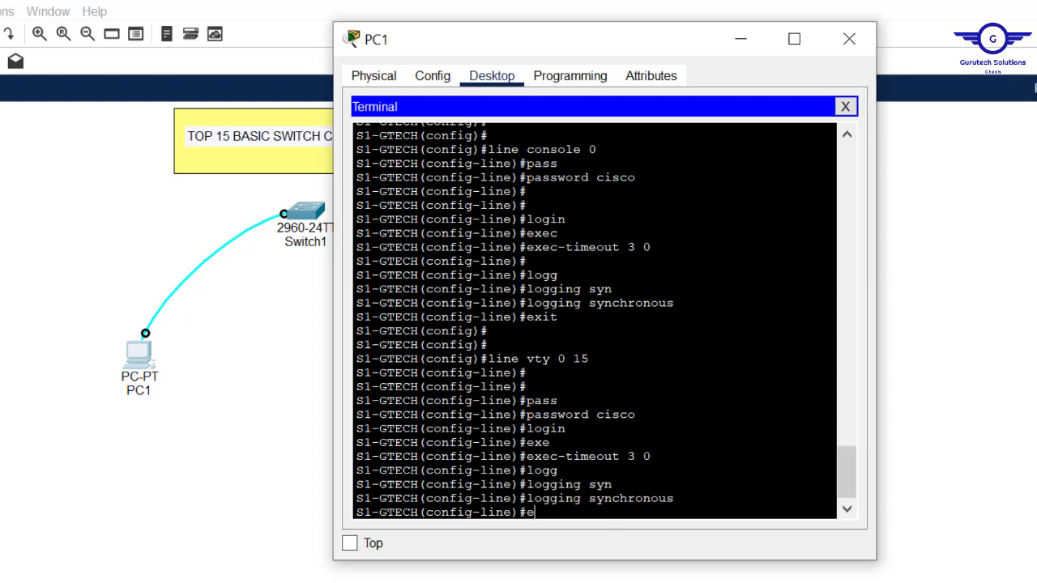
{"action": "key", "text": "Return"}
{"action": "key", "text": "Return"}
{"action": "key", "text": "Return"}
{"action": "key", "text": "Return"}
{"action": "key", "text": "Return"}
{"action": "key", "text": "Return"}
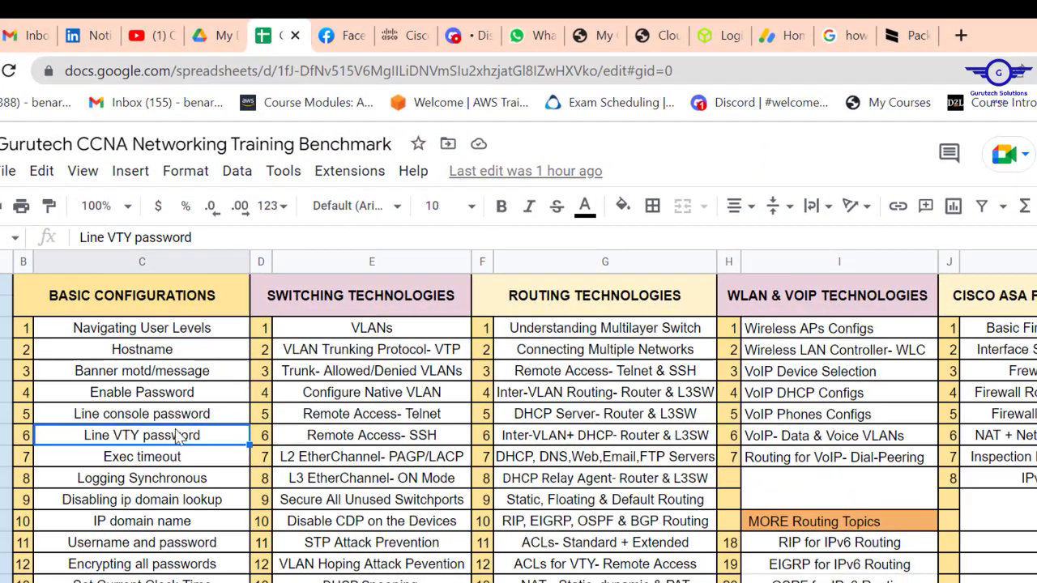
{"action": "left_click_drag", "start_coordinate": [174, 414], "coordinate": [173, 486]}
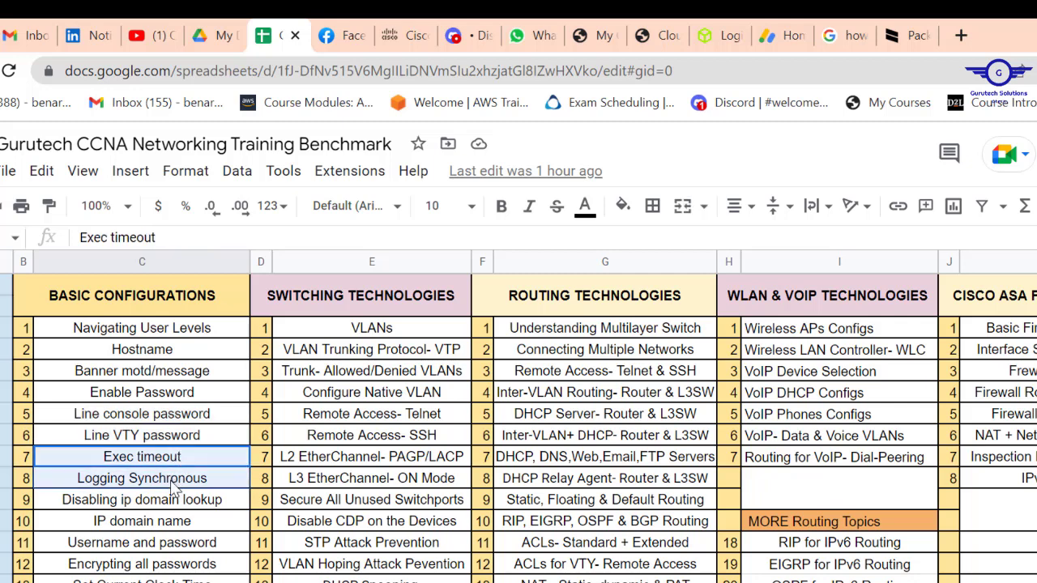
{"action": "left_click", "coordinate": [174, 435]}
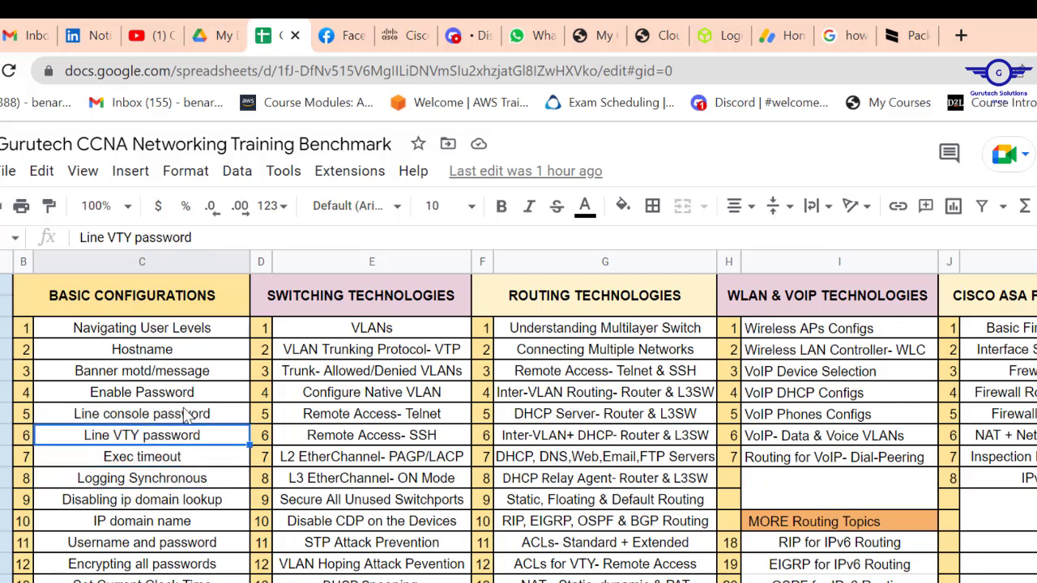
{"action": "left_click", "coordinate": [185, 414]}
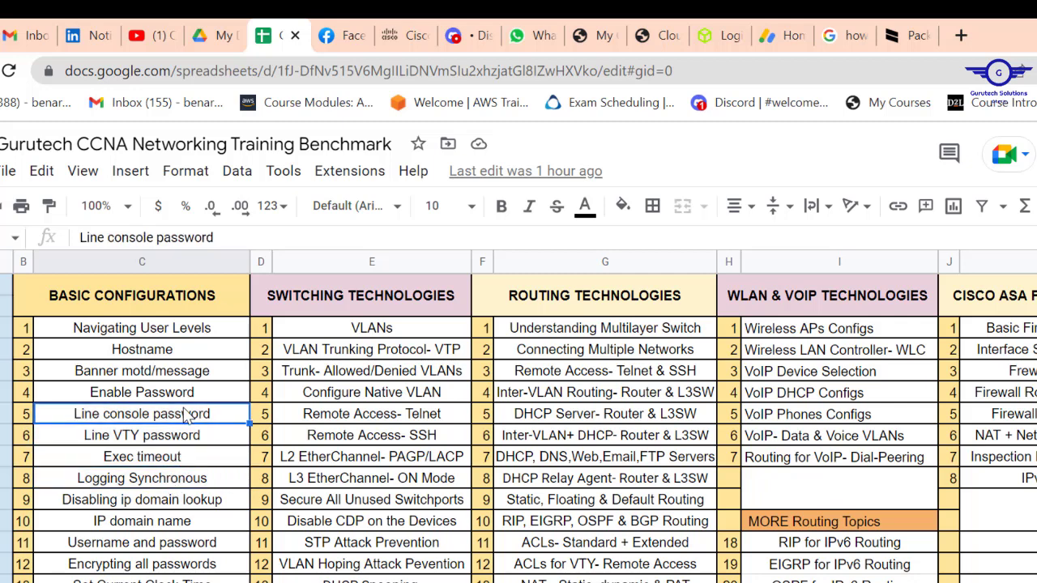
{"action": "left_click", "coordinate": [140, 483]}
{"action": "left_click", "coordinate": [115, 504]}
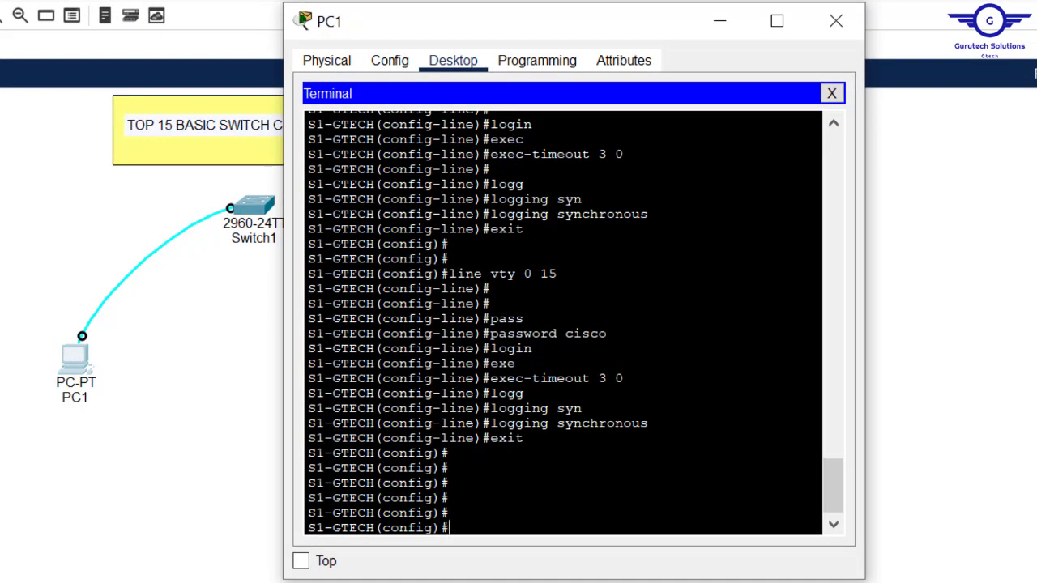
Step: Disable DNS resolution of mistyped commands with no ip domain lookup
{"action": "type", "text": "no ip domain"}
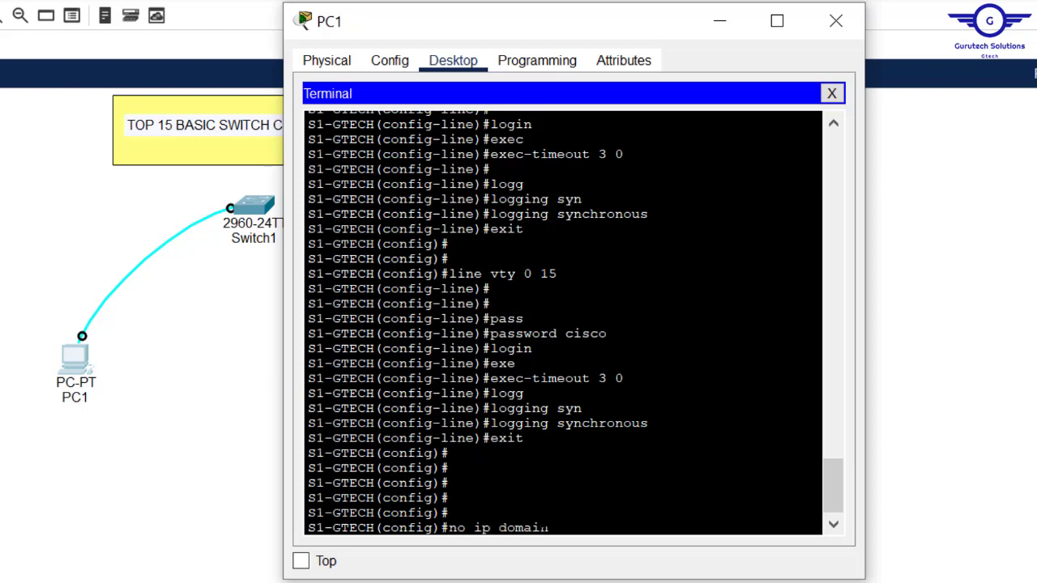
{"action": "type", "text": " loo"}
{"action": "key", "text": "Tab"}
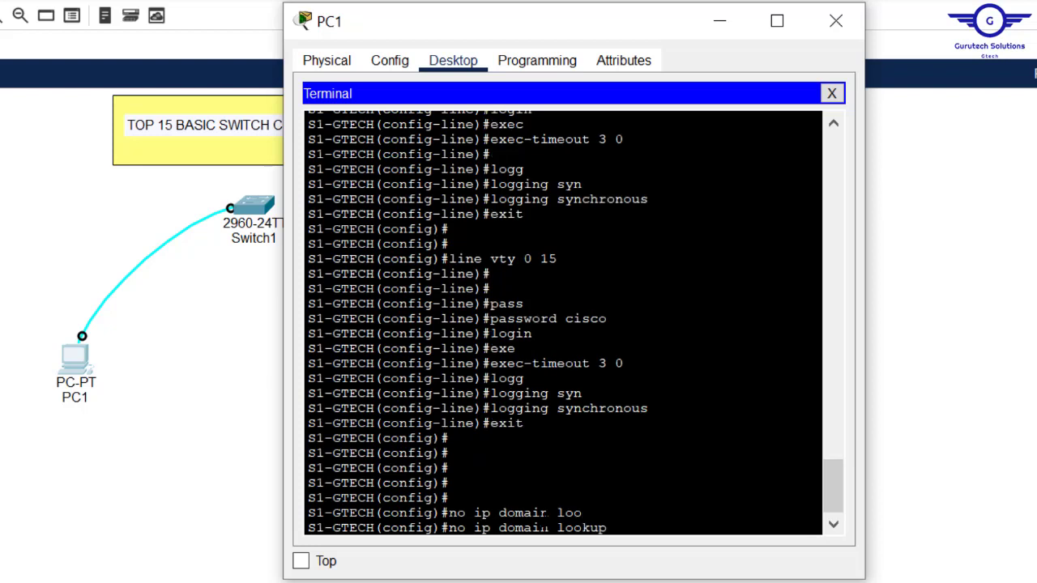
{"action": "key", "text": "Return"}
{"action": "key", "text": "Return"}
{"action": "key", "text": "Return"}
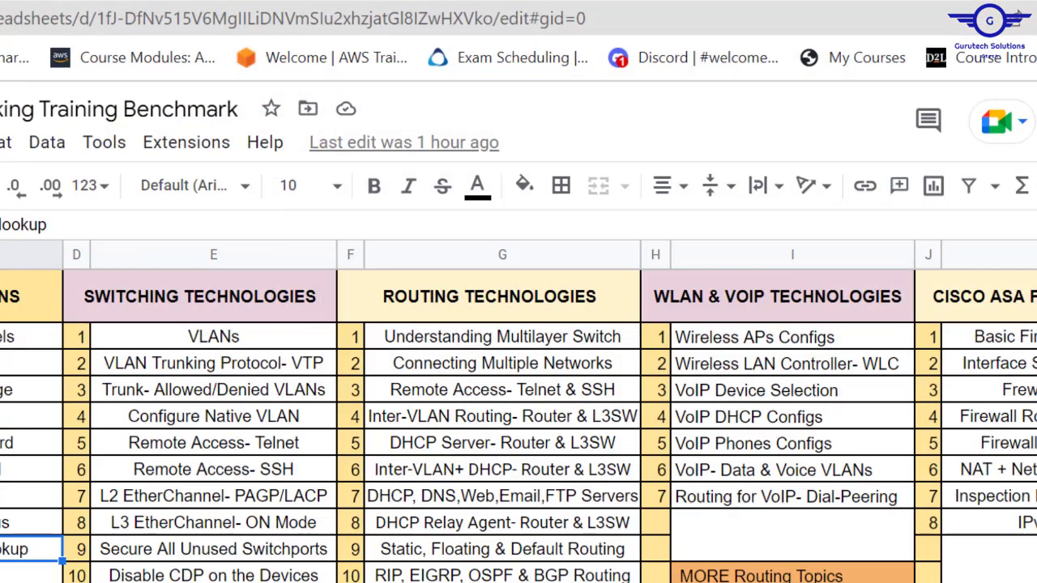
{"action": "left_click", "coordinate": [33, 574]}
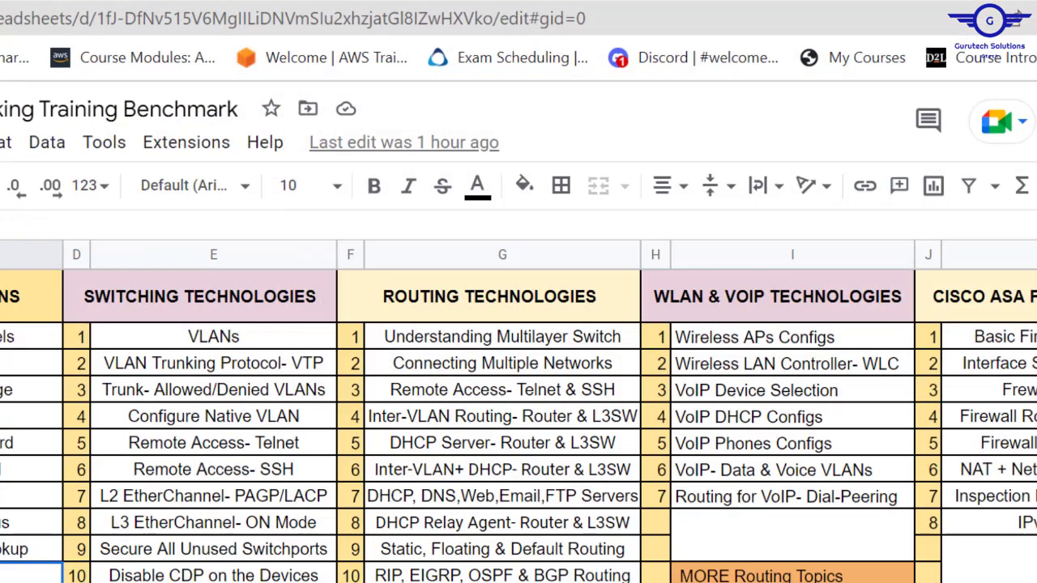
{"action": "left_click", "coordinate": [32, 442]}
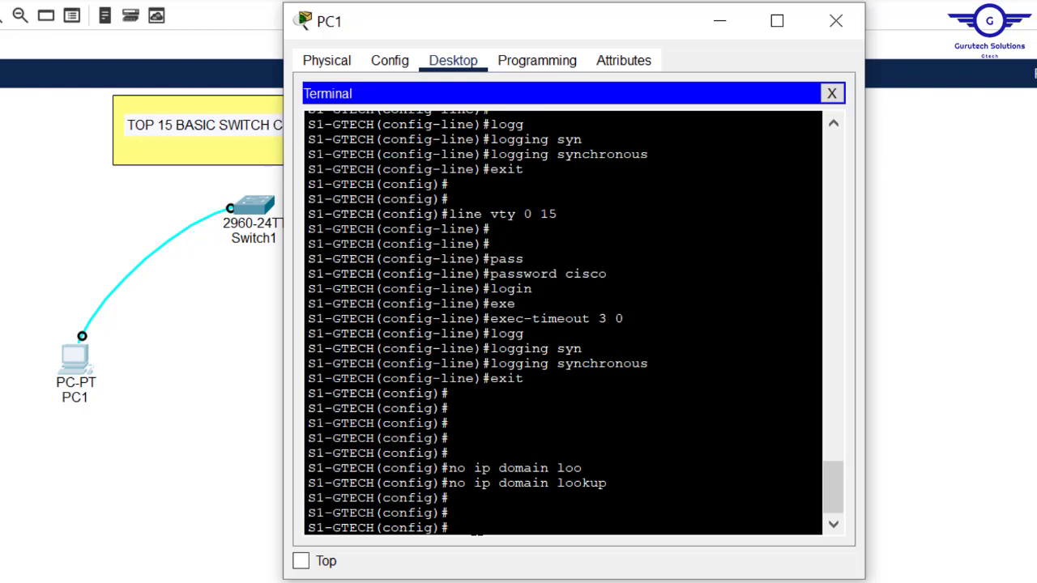
Step: Run ip domain-name cisco.com on S1-GTECH
{"action": "type", "text": "ip doma"}
{"action": "key", "text": "Tab"}
{"action": "type", "text": "i"}
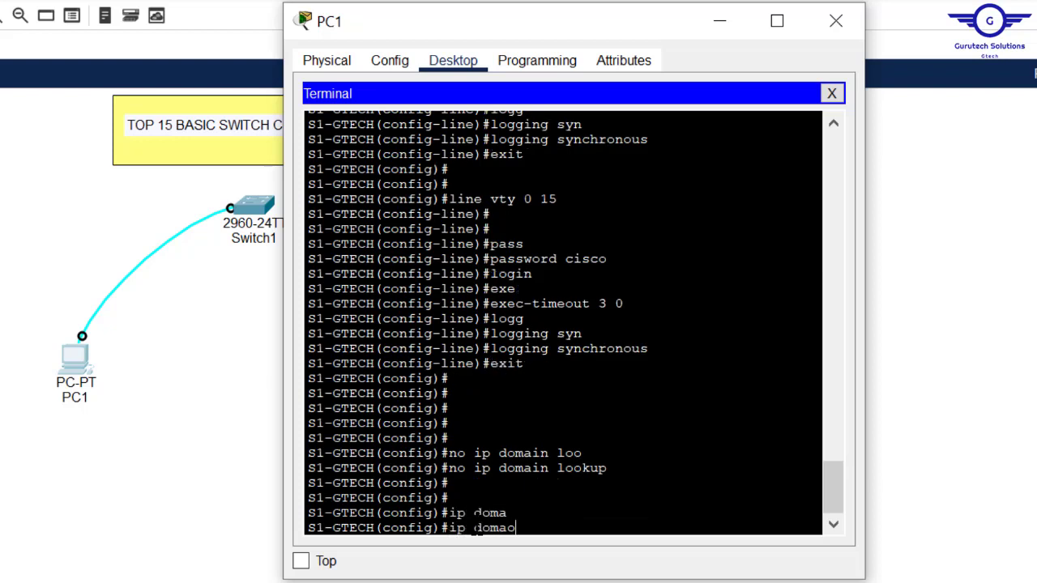
{"action": "type", "text": "n"}
{"action": "key", "text": "Tab"}
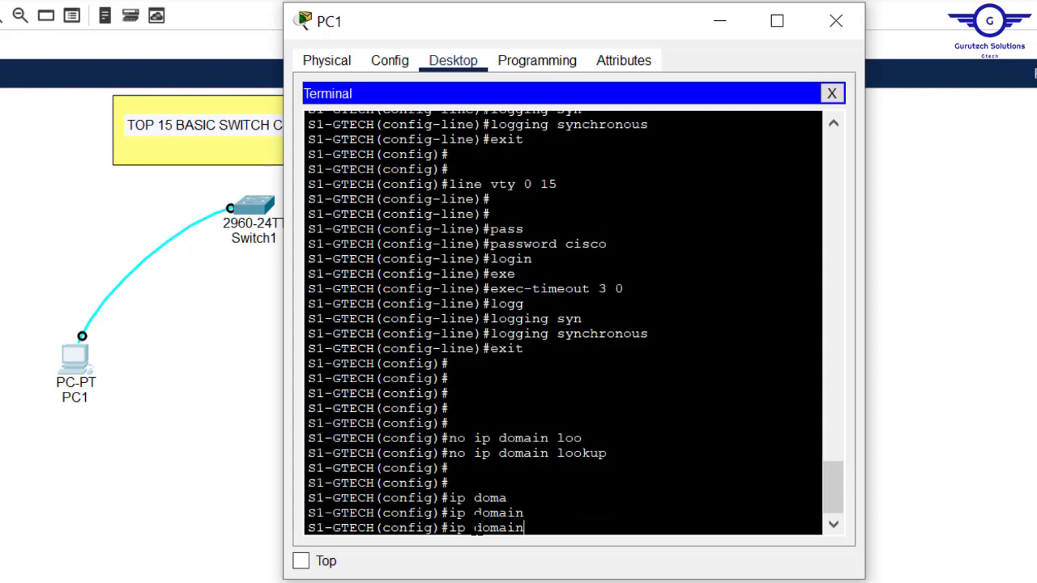
{"action": "type", "text": "-name cisco.com"}
{"action": "key", "text": "Return"}
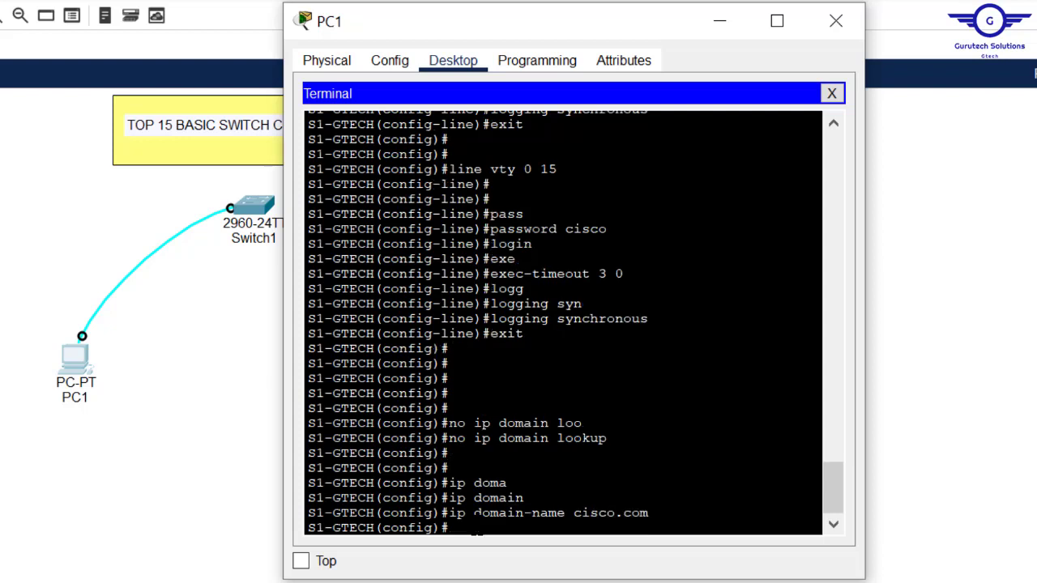
{"action": "key", "text": "Return"}
{"action": "key", "text": "Return"}
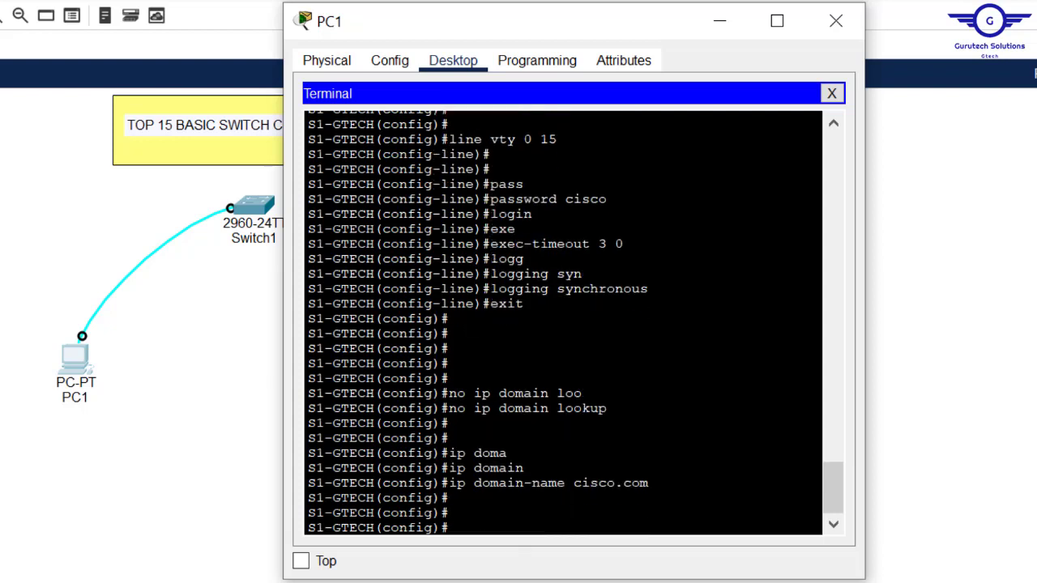
{"action": "left_click_drag", "start_coordinate": [649, 483], "coordinate": [574, 483]}
Step: Create the local user Admin with a password in global config
{"action": "type", "text": "user"}
{"action": "key", "text": "Tab"}
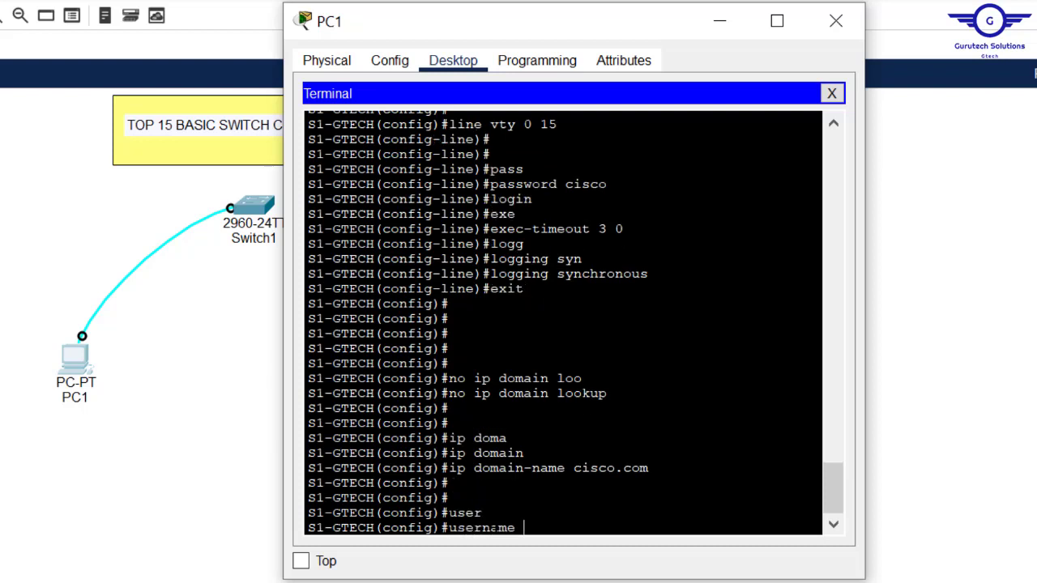
{"action": "type", "text": "Admin pas"}
{"action": "key", "text": "Tab"}
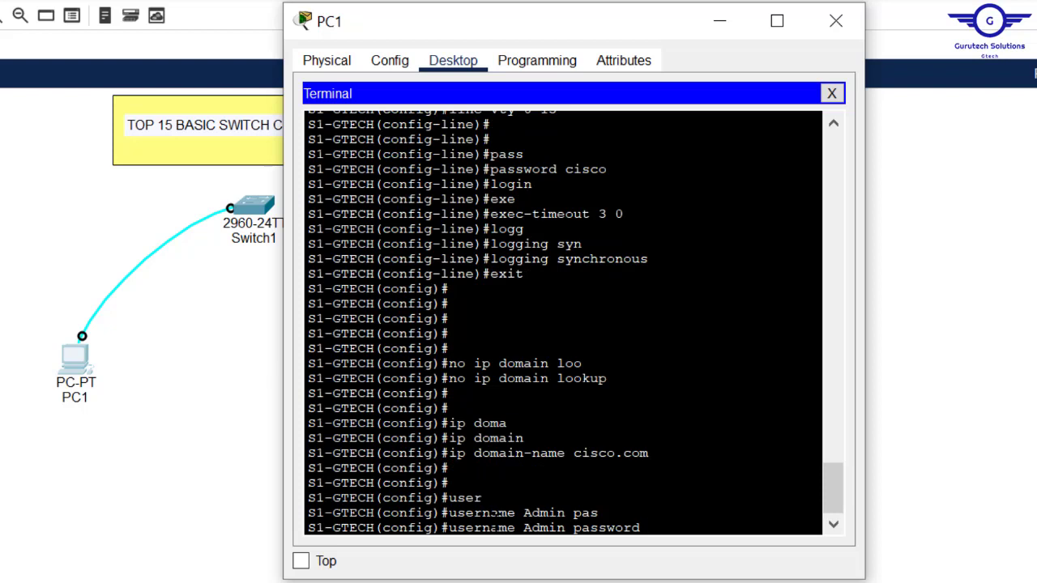
{"action": "type", "text": "cisco"}
{"action": "key", "text": "Return"}
{"action": "key", "text": "Return"}
{"action": "key", "text": "Return"}
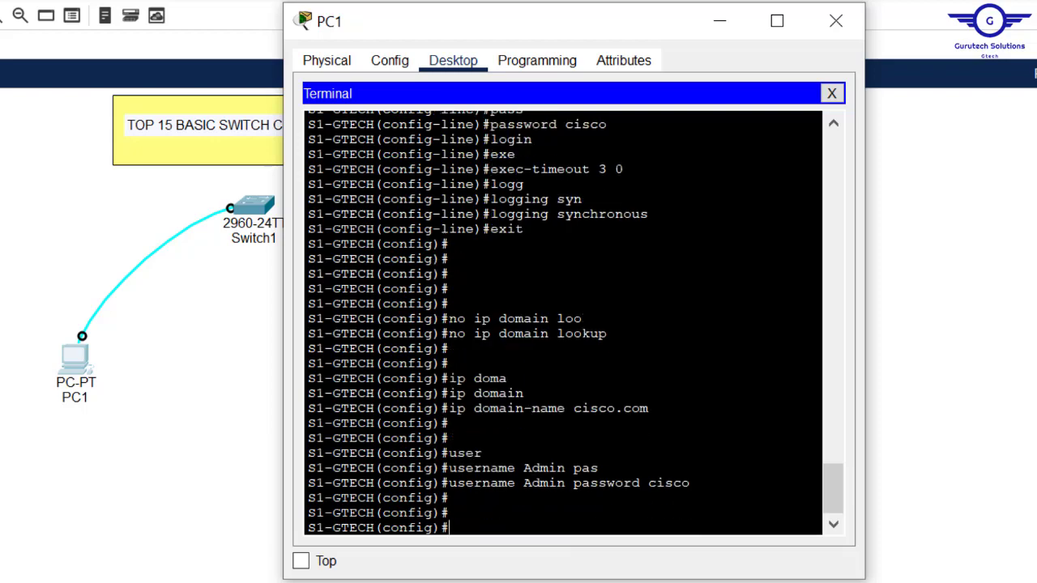
Step: Check the Encrypting all passwords item in the checklist, then return and enter do sh run
{"action": "key", "text": "alt+Tab"}
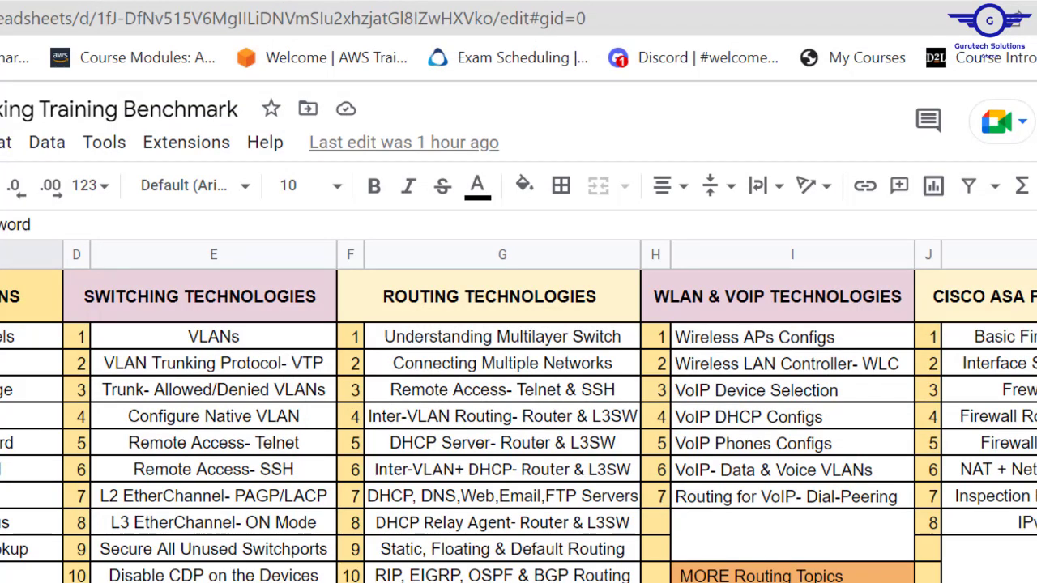
{"action": "left_click", "coordinate": [32, 523]}
{"action": "key", "text": "alt+Tab"}
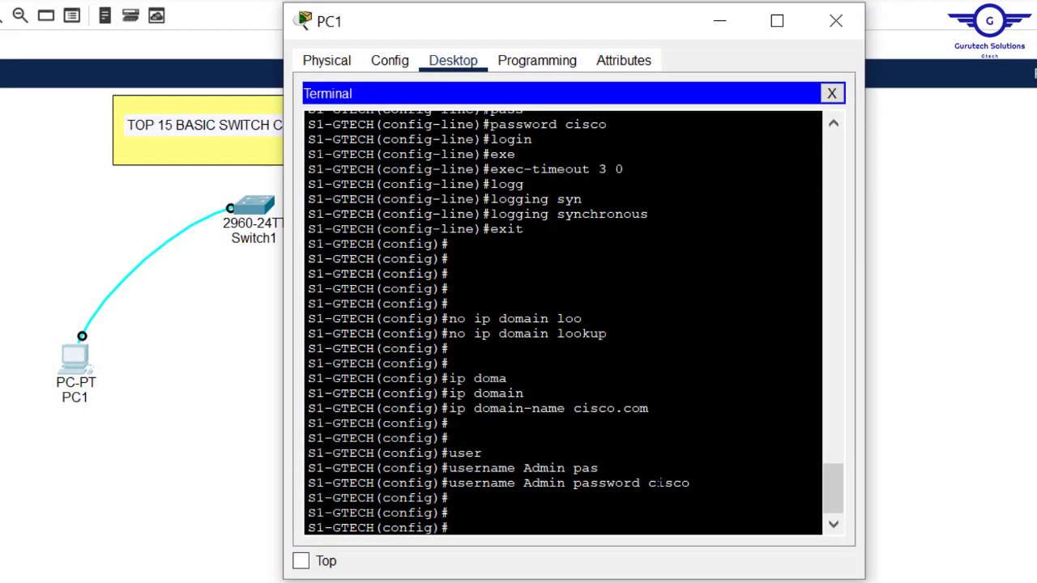
{"action": "left_click_drag", "start_coordinate": [690, 483], "coordinate": [649, 483]}
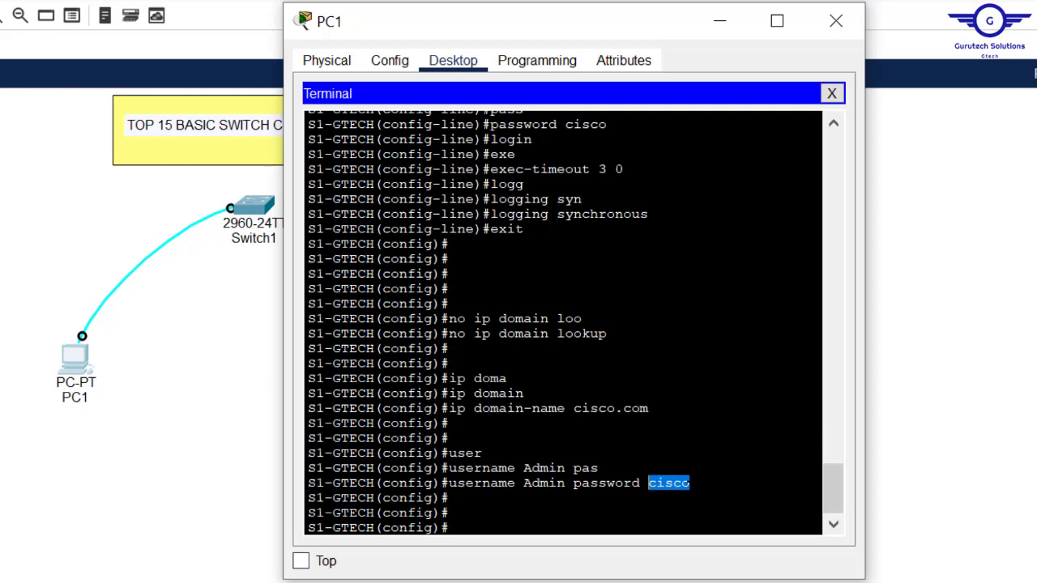
{"action": "left_click", "coordinate": [685, 482]}
{"action": "left_click_drag", "start_coordinate": [691, 483], "coordinate": [648, 483]}
{"action": "left_click", "coordinate": [648, 483]}
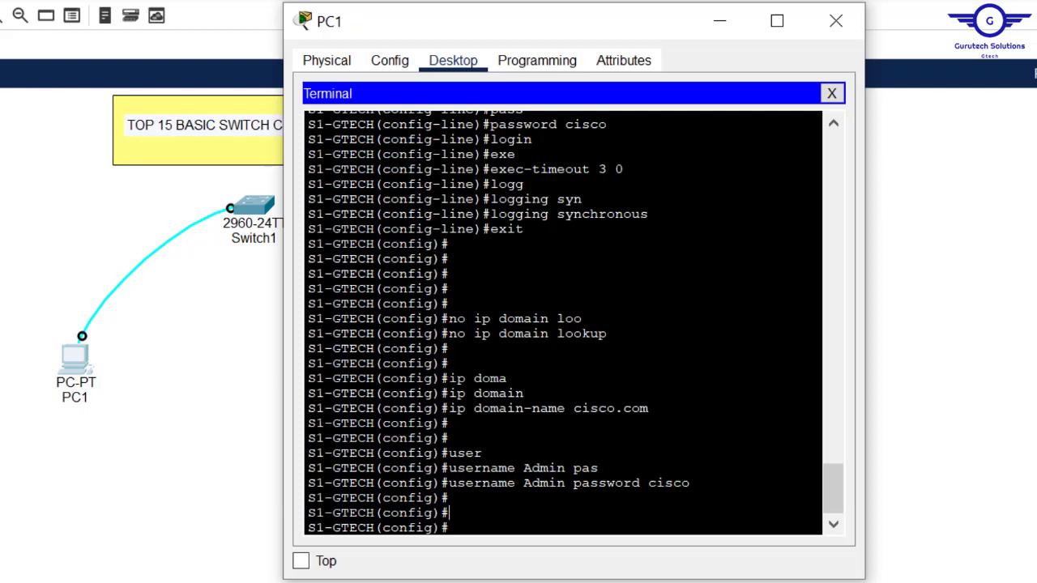
{"action": "type", "text": "do sh run"}
Step: Show the running config, pointing out the unencrypted enable and user passwords
{"action": "key", "text": "Return"}
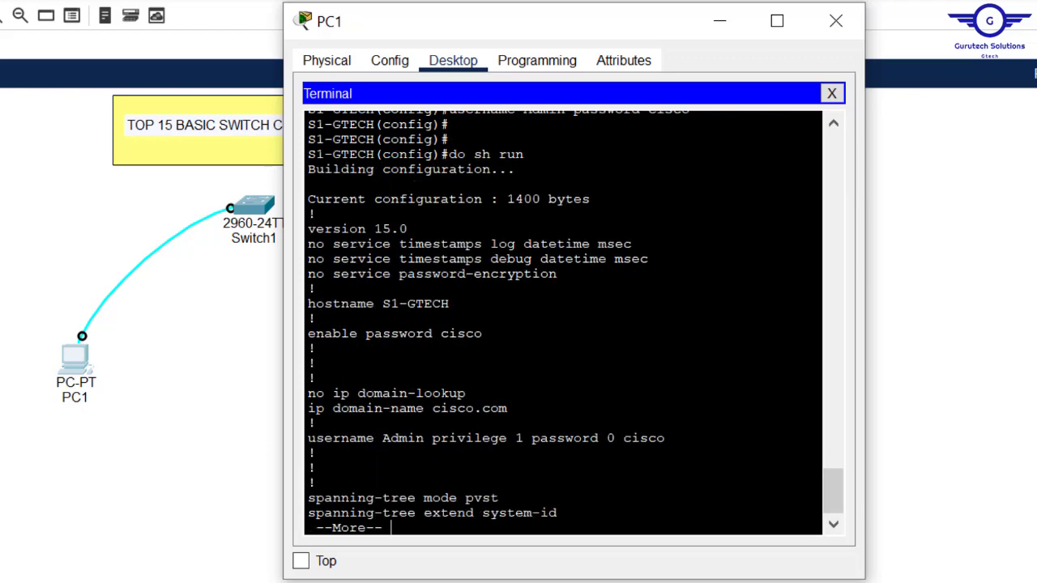
{"action": "left_click_drag", "start_coordinate": [483, 333], "coordinate": [441, 333]}
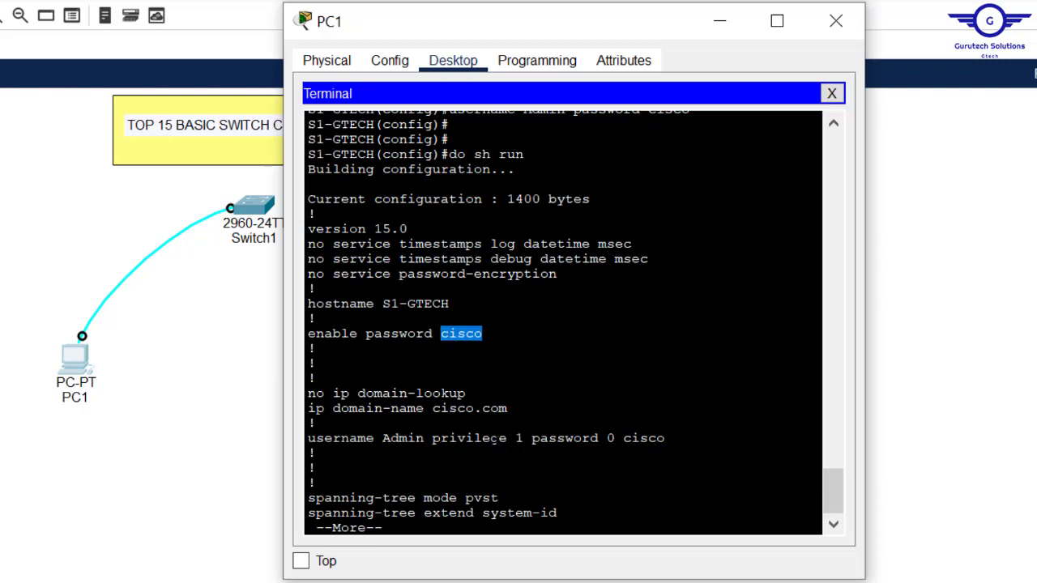
{"action": "left_click_drag", "start_coordinate": [665, 439], "coordinate": [617, 438]}
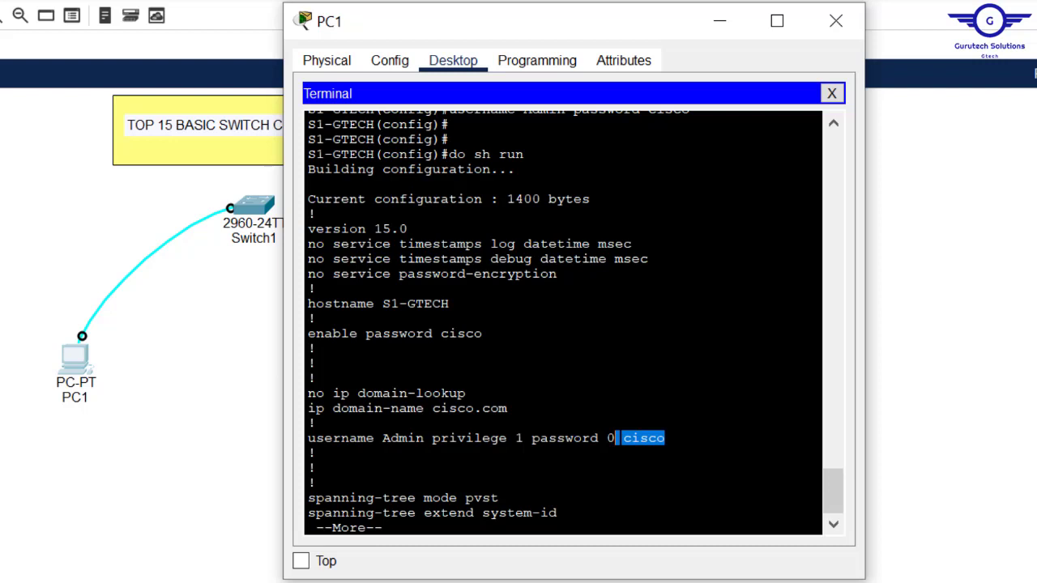
{"action": "left_click", "coordinate": [595, 438]}
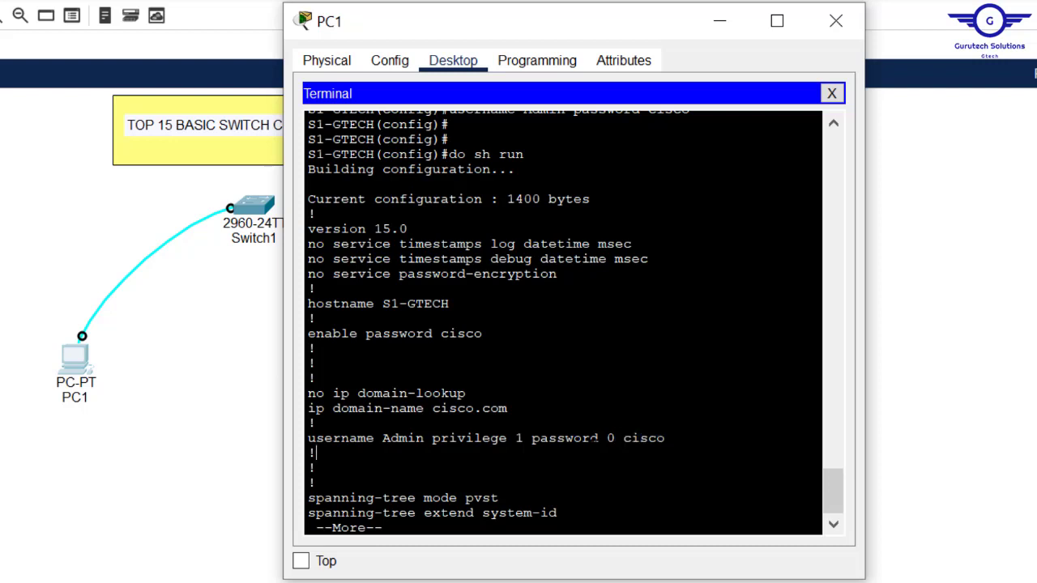
{"action": "key", "text": "Return"}
Step: End the listing and enable service password-encryption on the switch
{"action": "key", "text": "q"}
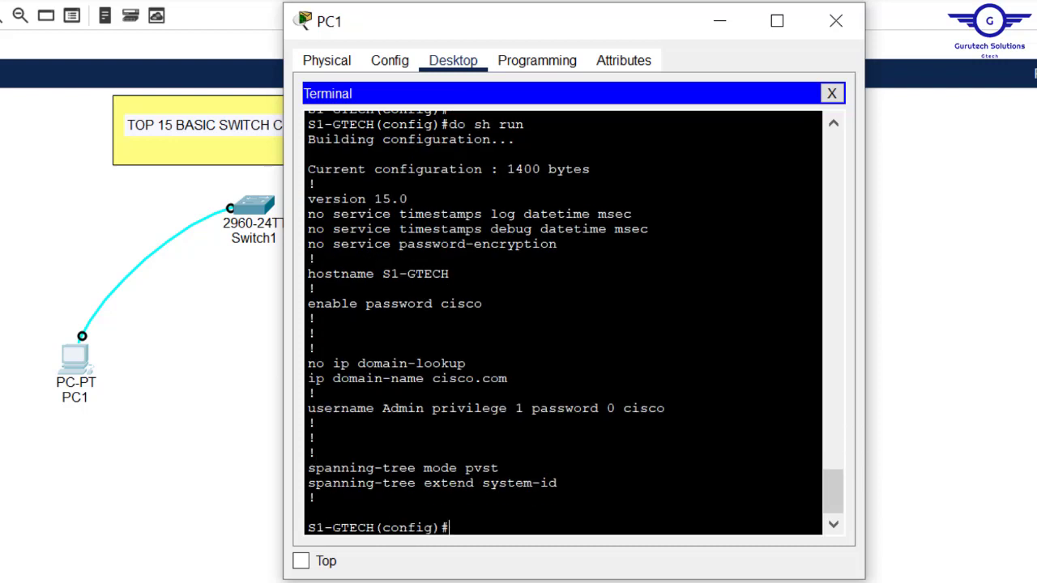
{"action": "type", "text": "serv"}
{"action": "key", "text": "Tab"}
{"action": "type", "text": "pa"}
{"action": "key", "text": "Tab"}
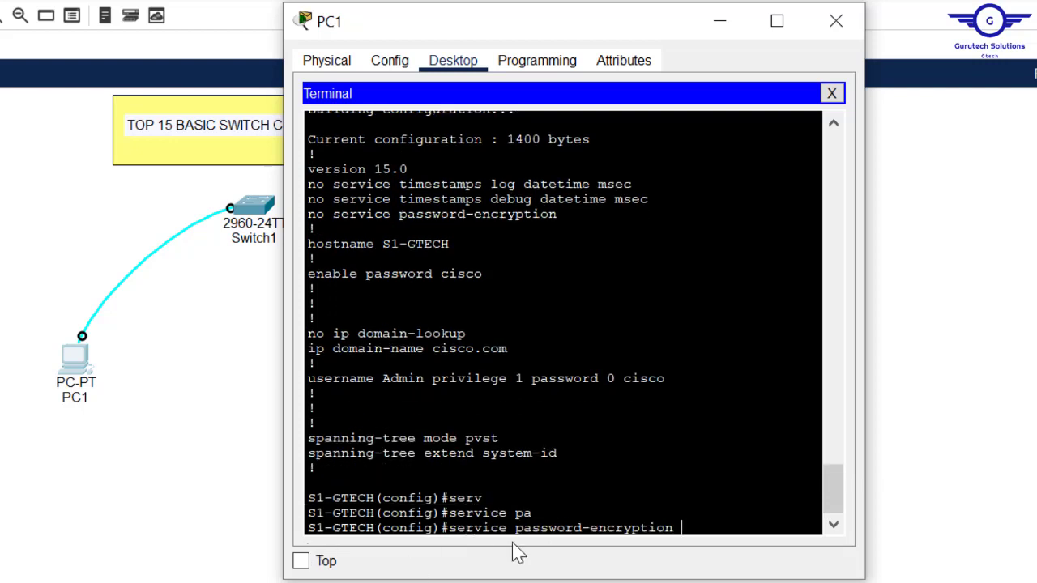
{"action": "left_click_drag", "start_coordinate": [687, 531], "coordinate": [450, 528]}
{"action": "left_click_drag", "start_coordinate": [666, 379], "coordinate": [421, 348]}
{"action": "key", "text": "Return"}
{"action": "key", "text": "Return"}
{"action": "key", "text": "Return"}
{"action": "key", "text": "Return"}
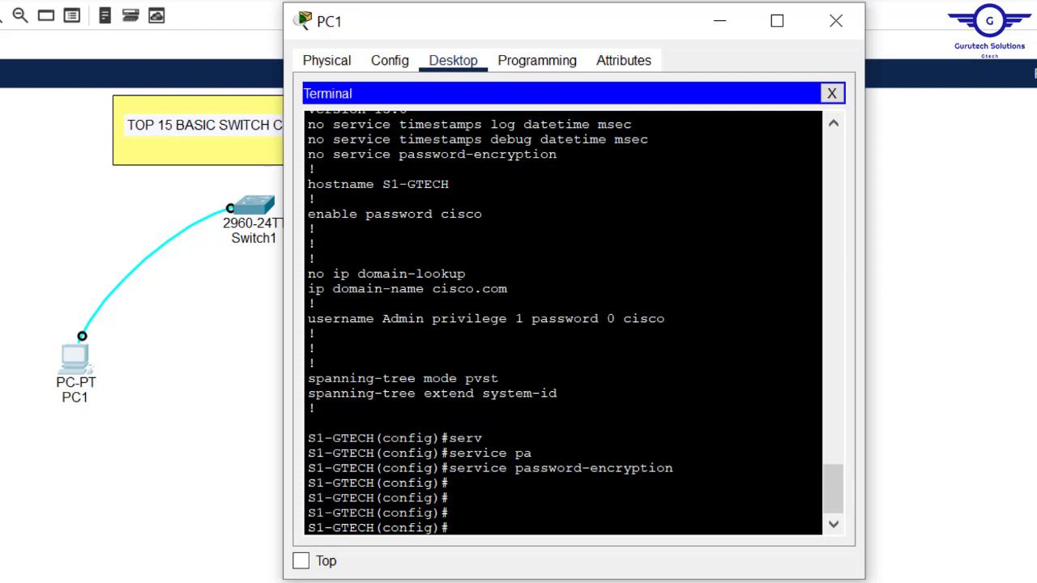
Step: Rerun do sh run to show the enable and user passwords now encrypted
{"action": "type", "text": "do sh run"}
{"action": "key", "text": "Return"}
{"action": "left_click_drag", "start_coordinate": [557, 363], "coordinate": [441, 363]}
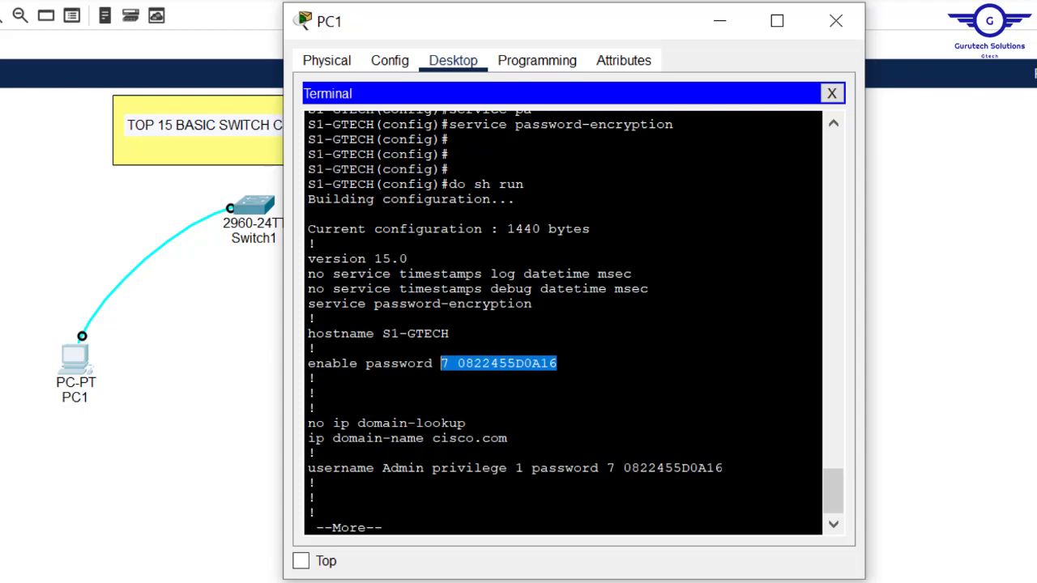
{"action": "left_click_drag", "start_coordinate": [722, 467], "coordinate": [607, 467]}
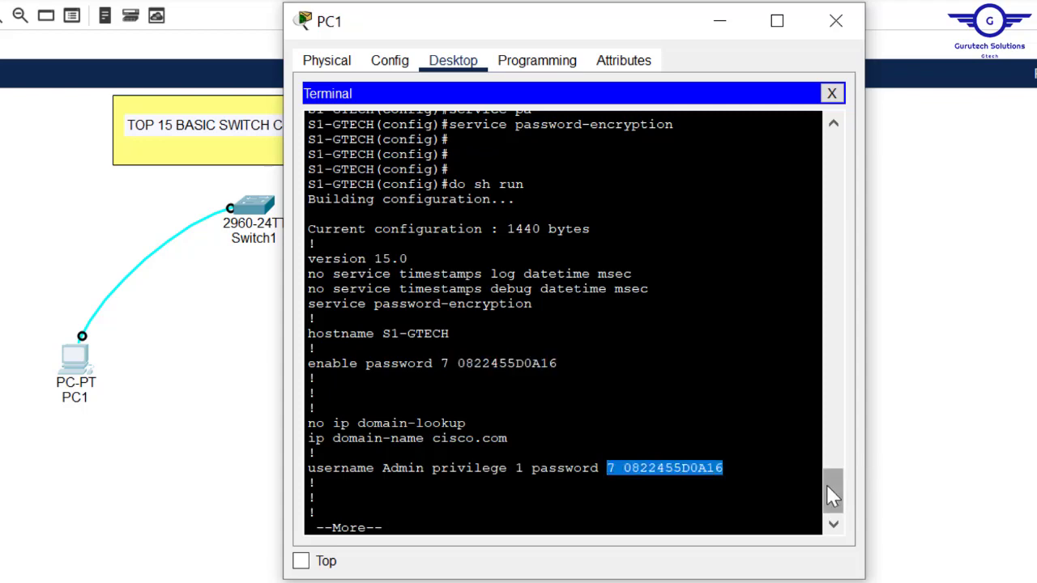
{"action": "left_click_drag", "start_coordinate": [825, 479], "coordinate": [827, 443]}
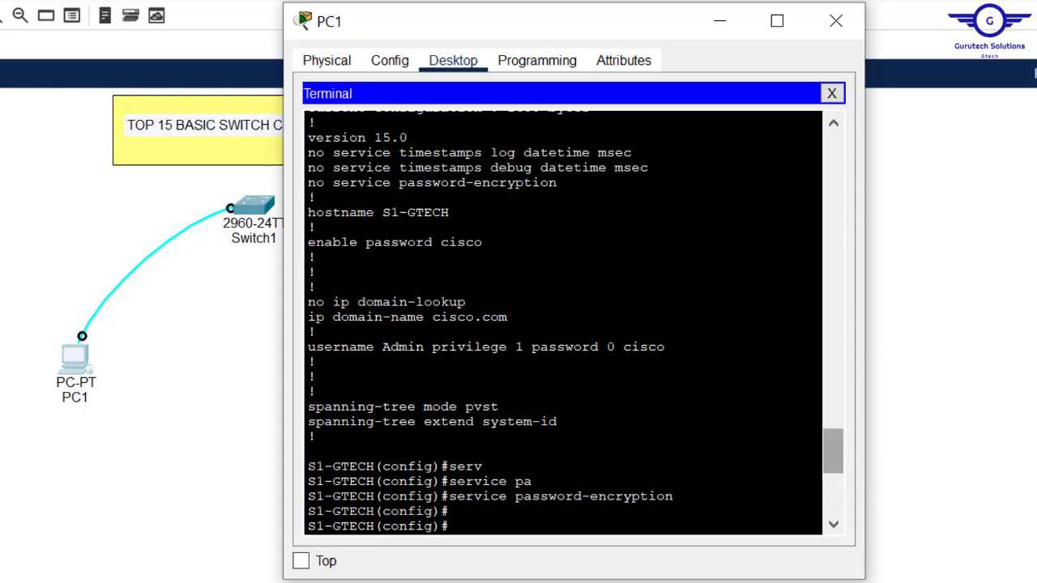
{"action": "left_click_drag", "start_coordinate": [665, 347], "coordinate": [623, 347]}
{"action": "left_click_drag", "start_coordinate": [840, 473], "coordinate": [838, 545]}
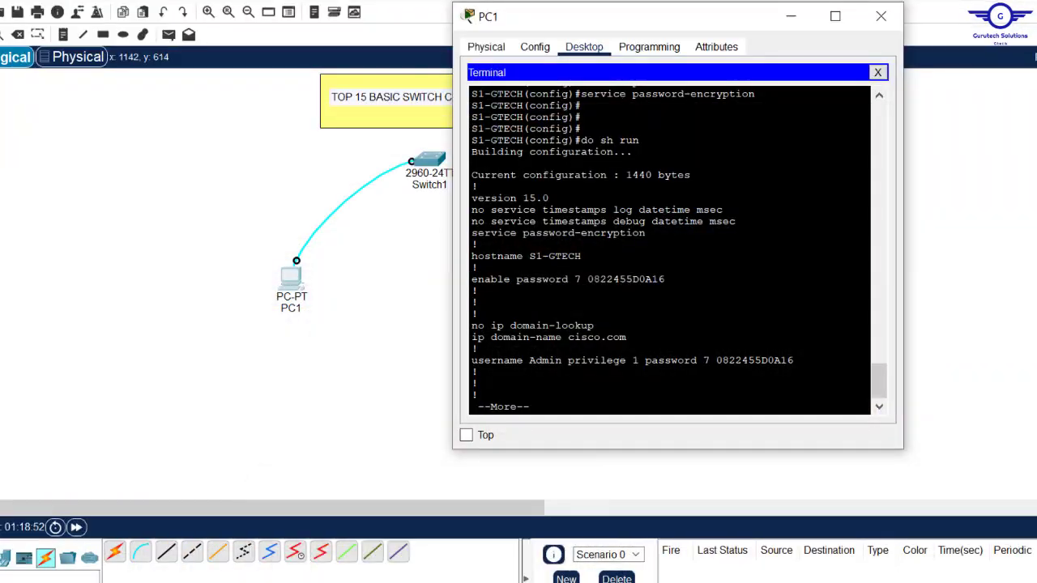
{"action": "key", "text": "q"}
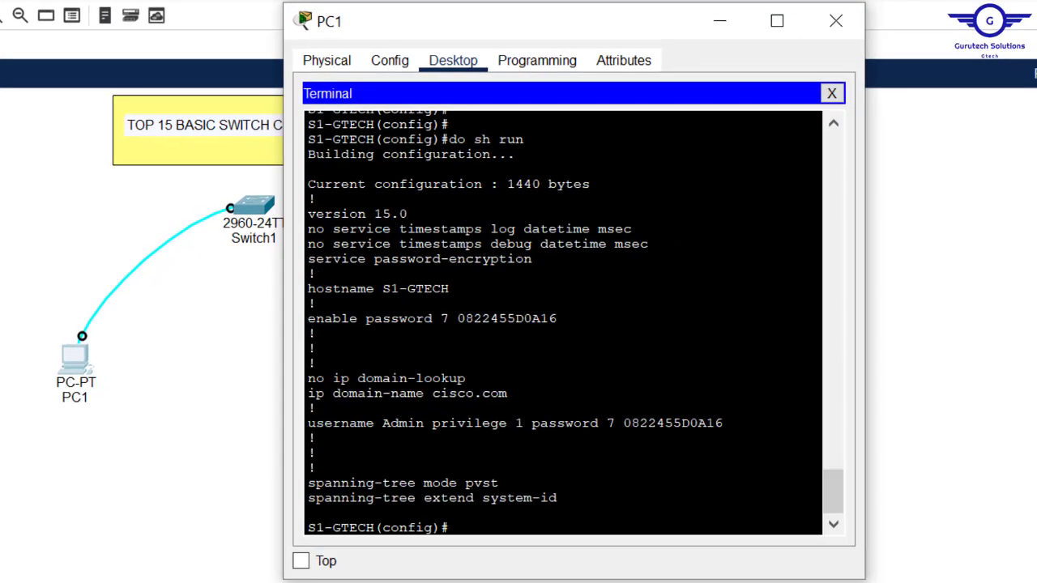
{"action": "key", "text": "Return"}
{"action": "key", "text": "Return"}
{"action": "key", "text": "Return"}
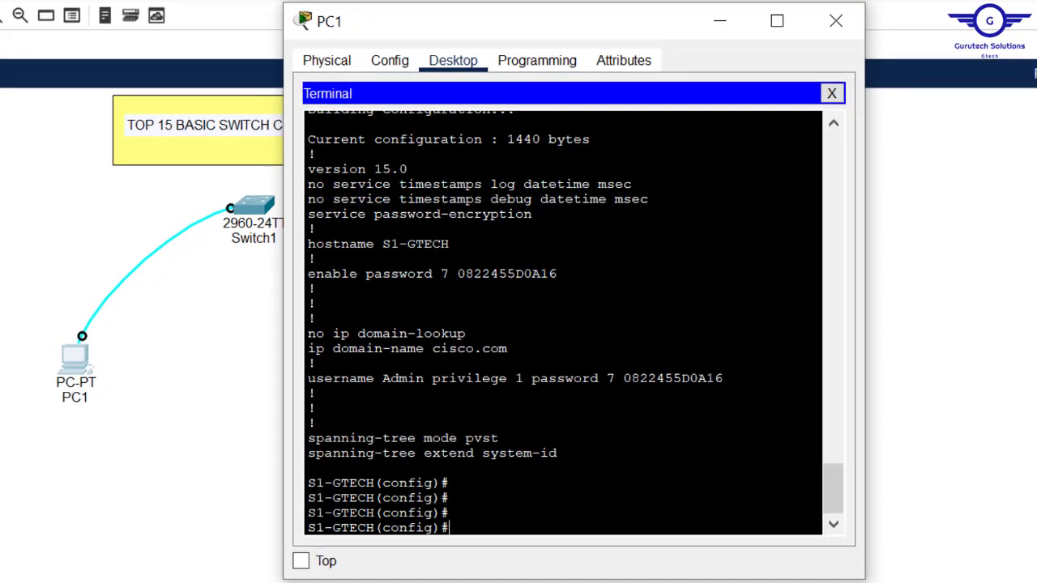
Step: Exit to privileged mode and try clock set 13:21:30 with date 28/02/2023
{"action": "type", "text": "exit"}
{"action": "key", "text": "Return"}
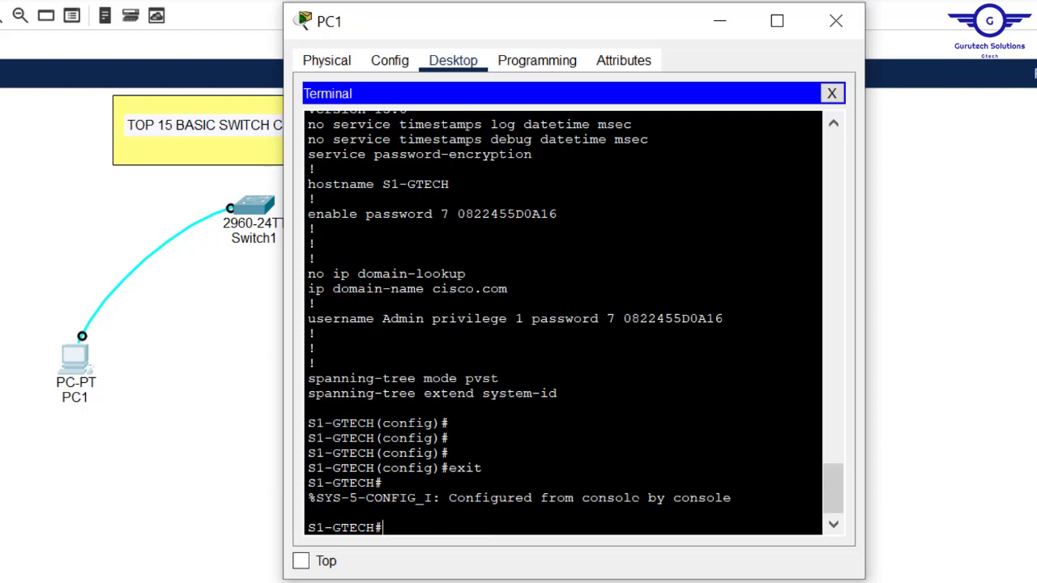
{"action": "key", "text": "Return"}
{"action": "key", "text": "Return"}
{"action": "type", "text": "se"}
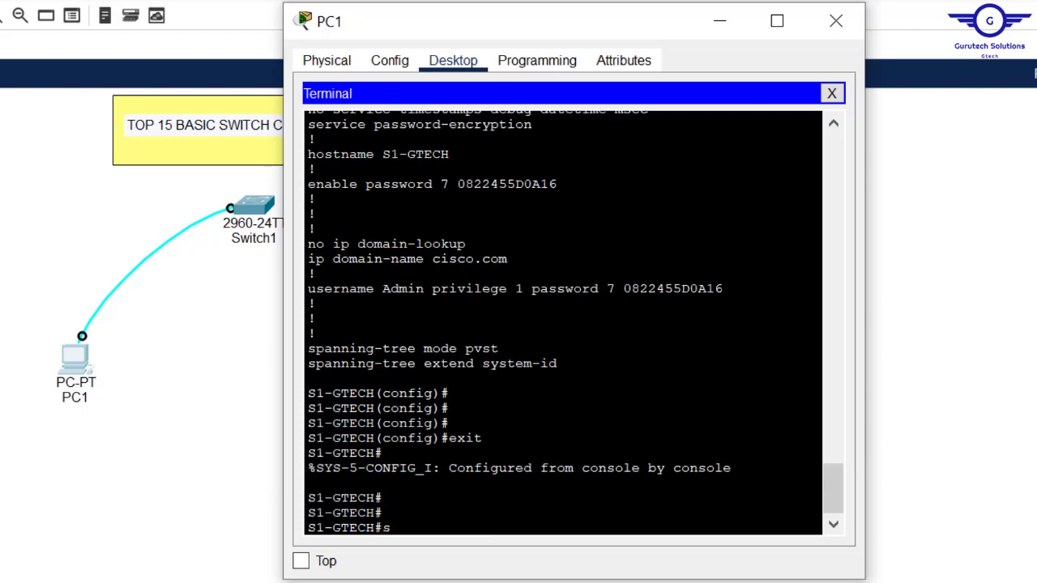
{"action": "key", "text": "BackSpace"}
{"action": "key", "text": "BackSpace"}
{"action": "type", "text": "clo"}
{"action": "key", "text": "Tab"}
{"action": "type", "text": "s"}
{"action": "key", "text": "Tab"}
{"action": "key", "text": "Tab"}
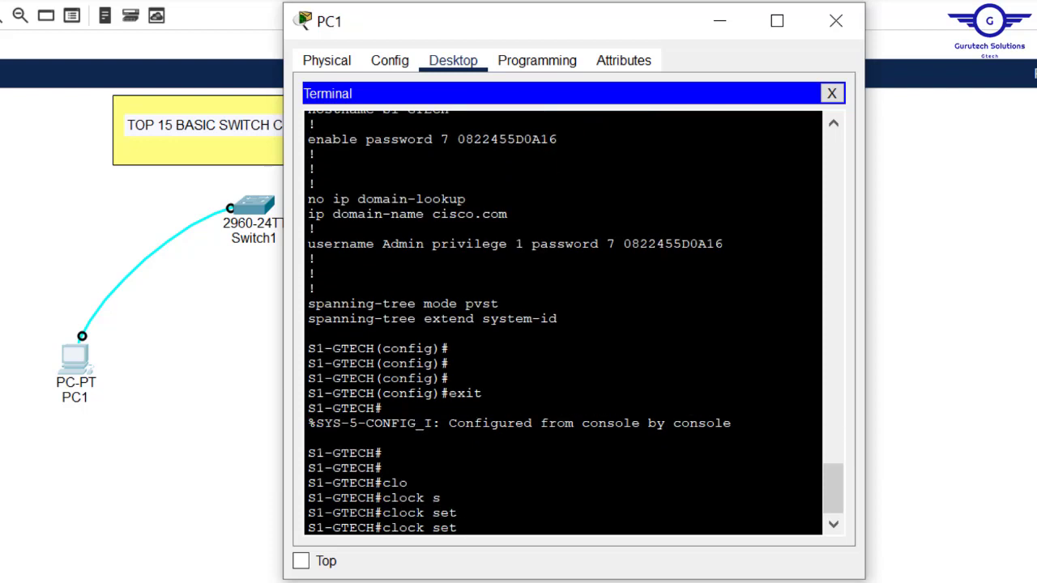
{"action": "type", "text": "13:21"}
{"action": "key", "text": "BackSpace"}
{"action": "type", "text": ":30"}
{"action": "left_click_drag", "start_coordinate": [467, 528], "coordinate": [533, 528]}
{"action": "left_click", "coordinate": [524, 528]}
{"action": "type", "text": "28"}
{"action": "key", "text": "BackSpace"}
{"action": "type", "text": "/02"}
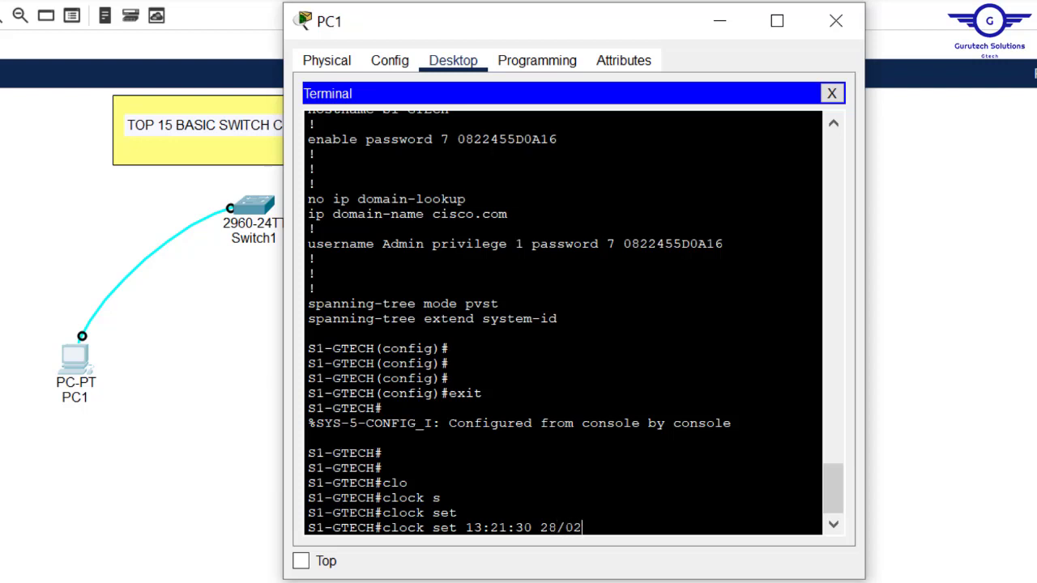
{"action": "type", "text": "/2023"}
{"action": "key", "text": "Return"}
Step: Retry the clock command with the month-first date 02/28/2023
{"action": "key", "text": "Up"}
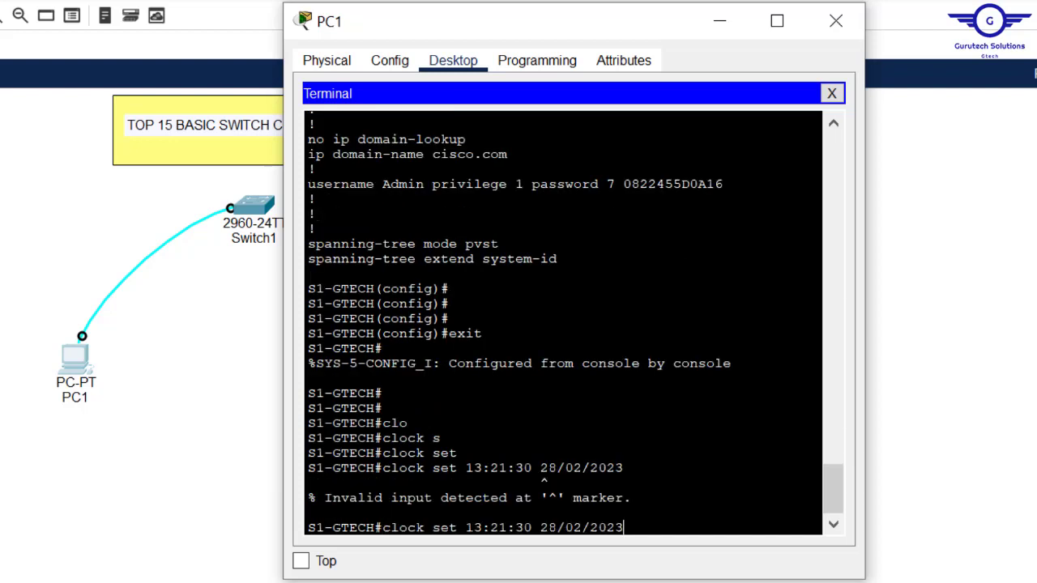
{"action": "key", "text": "BackSpace"}
{"action": "key", "text": "BackSpace"}
{"action": "key", "text": "BackSpace"}
{"action": "key", "text": "BackSpace"}
{"action": "key", "text": "BackSpace"}
{"action": "key", "text": "BackSpace"}
{"action": "key", "text": "BackSpace"}
{"action": "key", "text": "BackSpace"}
{"action": "key", "text": "BackSpace"}
{"action": "key", "text": "BackSpace"}
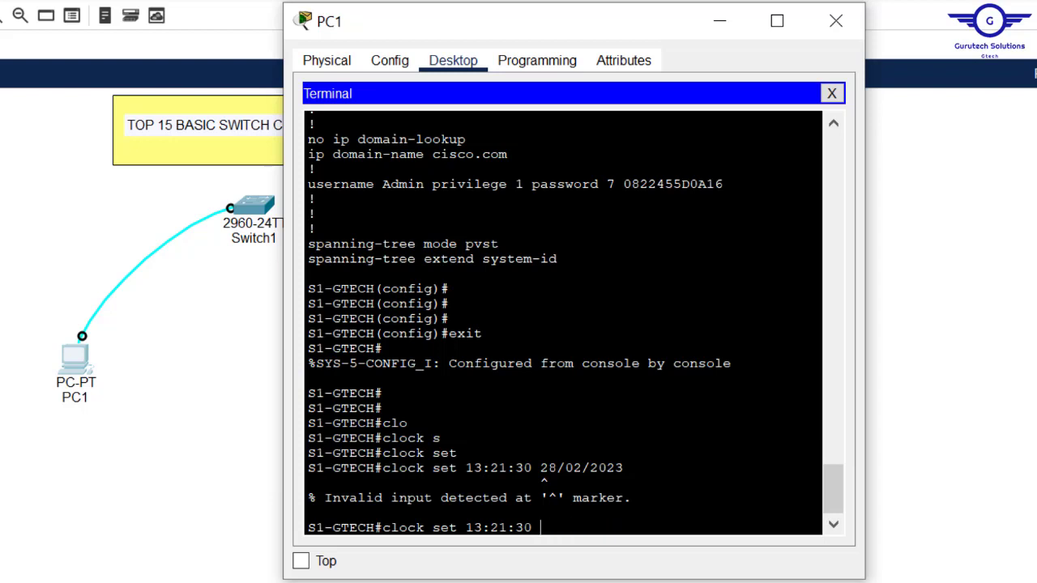
{"action": "type", "text": "02/28/2023"}
{"action": "key", "text": "Return"}
Step: Set the clock to 13:21:30 February 28 2023
{"action": "key", "text": "Up"}
{"action": "key", "text": "BackSpace"}
{"action": "key", "text": "BackSpace"}
{"action": "key", "text": "BackSpace"}
{"action": "key", "text": "BackSpace"}
{"action": "key", "text": "BackSpace"}
{"action": "key", "text": "BackSpace"}
{"action": "key", "text": "BackSpace"}
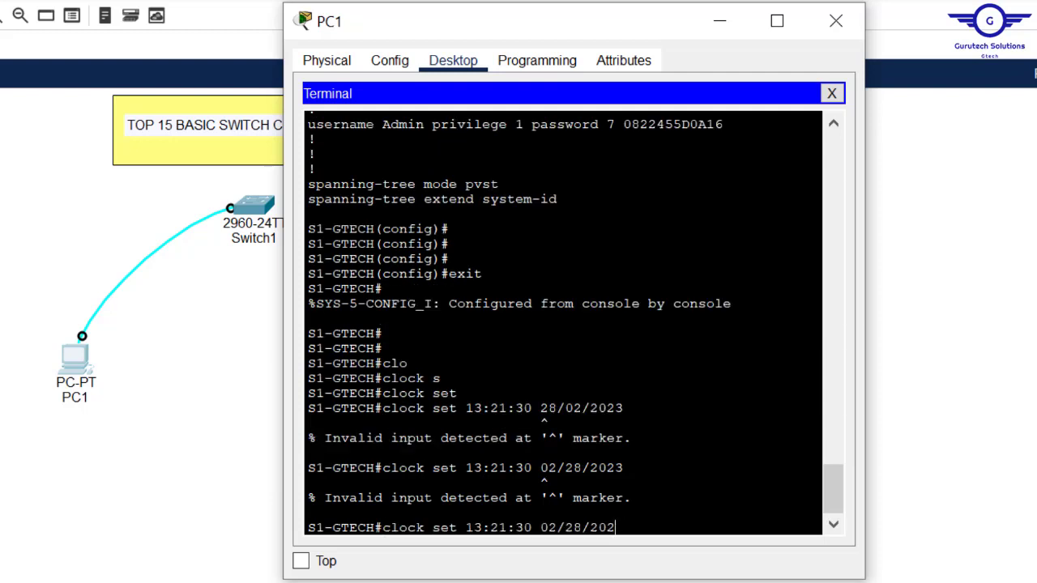
{"action": "key", "text": "BackSpace"}
{"action": "key", "text": "BackSpace"}
{"action": "key", "text": "BackSpace"}
{"action": "type", "text": "Feb"}
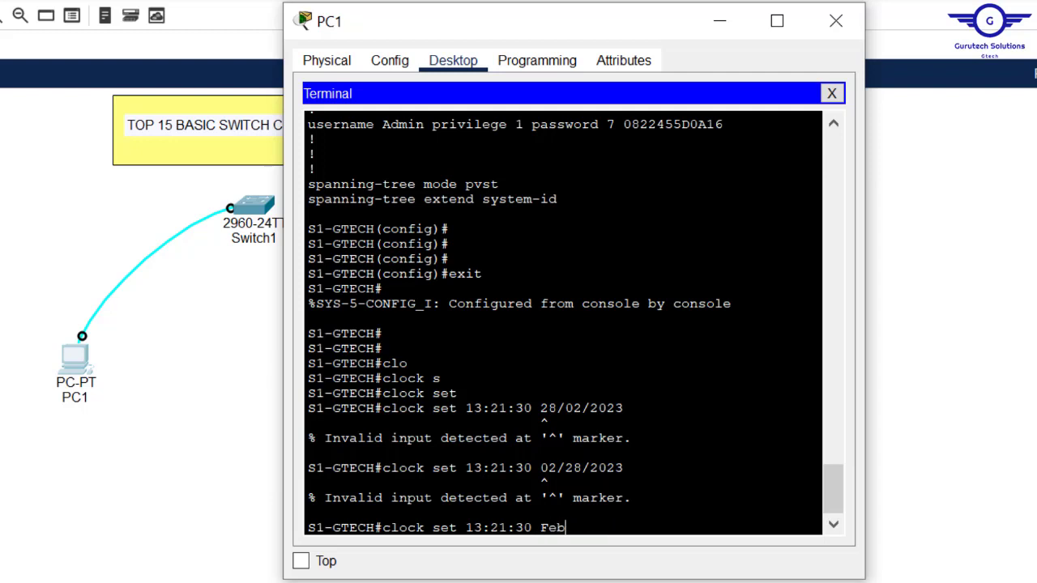
{"action": "type", "text": "ruary 28 2023"}
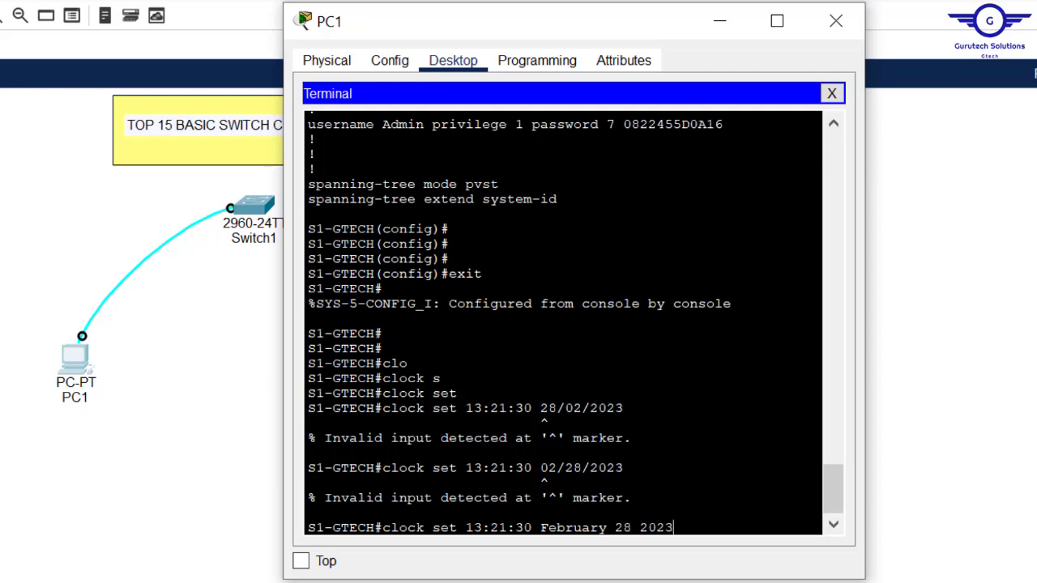
{"action": "key", "text": "Return"}
{"action": "key", "text": "Return"}
{"action": "key", "text": "Return"}
{"action": "key", "text": "Return"}
{"action": "key", "text": "Return"}
{"action": "key", "text": "Return"}
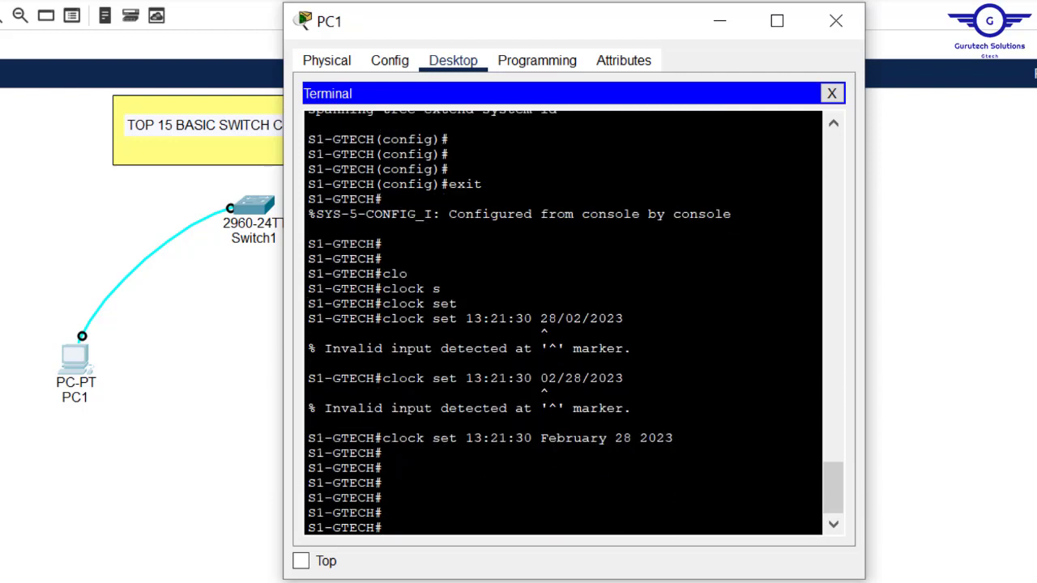
{"action": "key", "text": "Up"}
{"action": "key", "text": "Return"}
{"action": "key", "text": "Return"}
{"action": "key", "text": "Return"}
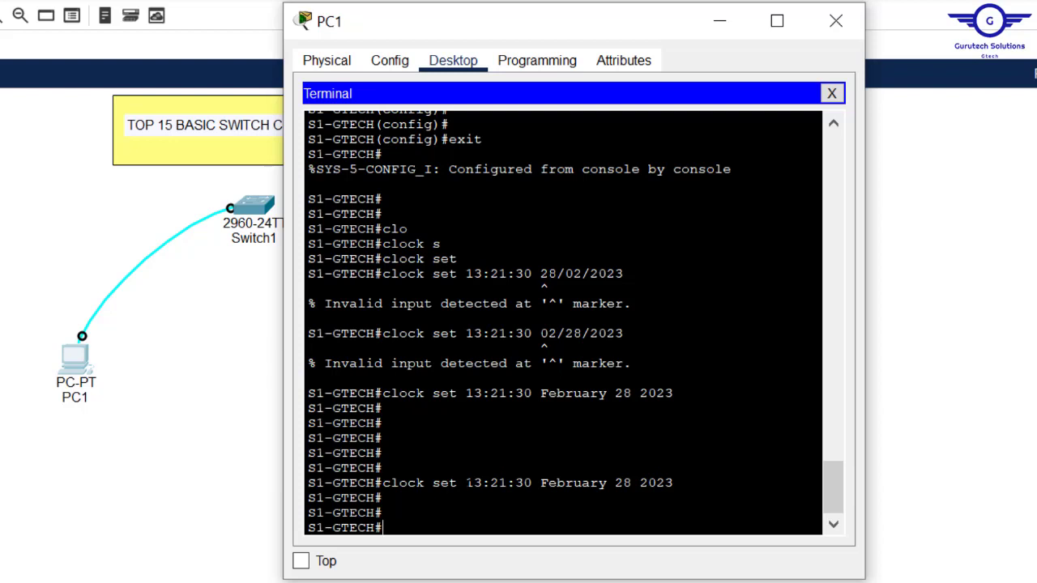
{"action": "left_click_drag", "start_coordinate": [466, 483], "coordinate": [673, 483]}
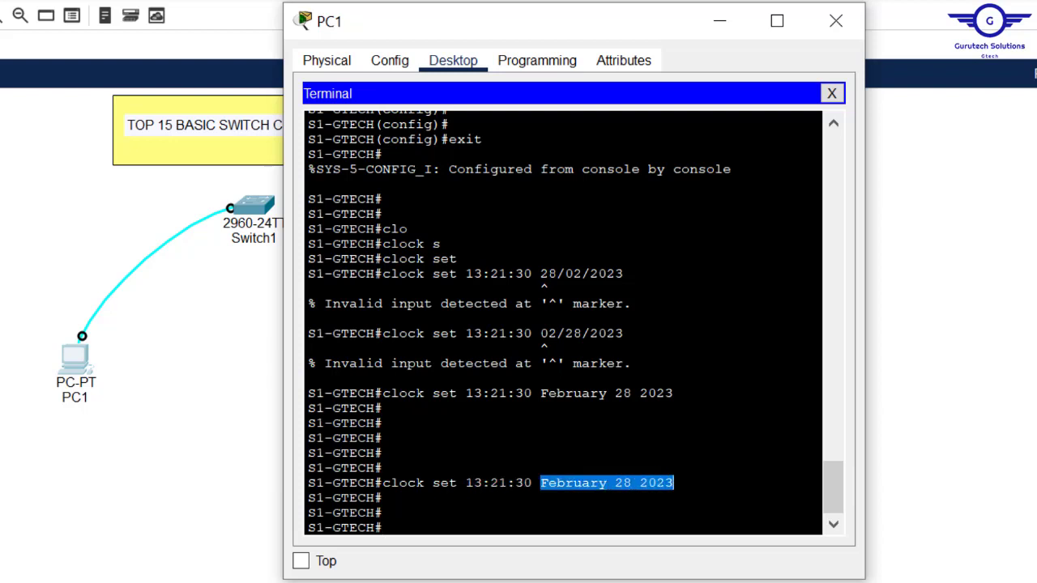
{"action": "key", "text": "Return"}
{"action": "key", "text": "Return"}
{"action": "key", "text": "Return"}
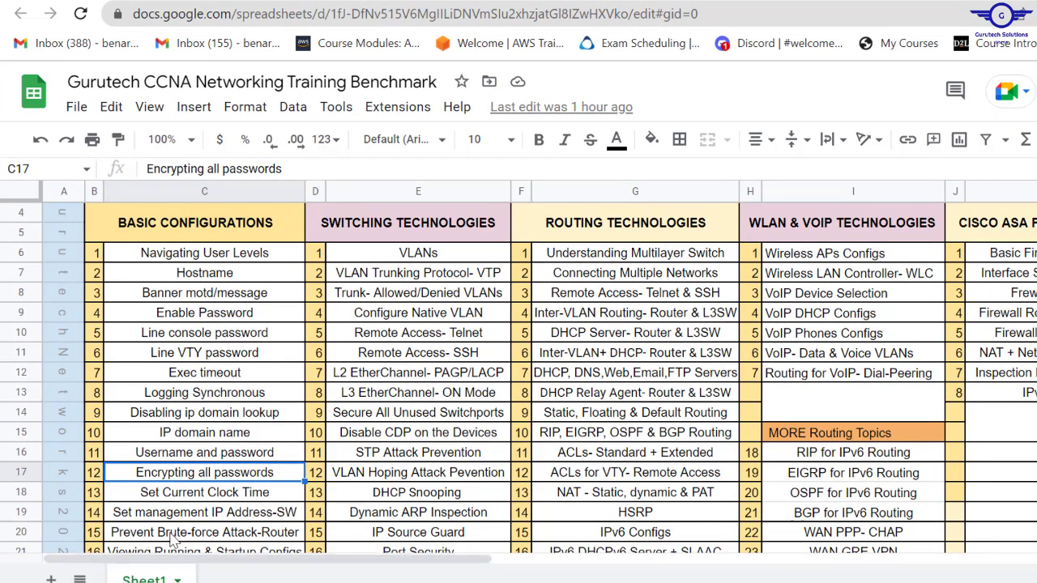
Step: Select the Prevent Brute-force Attack-Router topic in cell C20
{"action": "left_click", "coordinate": [278, 535]}
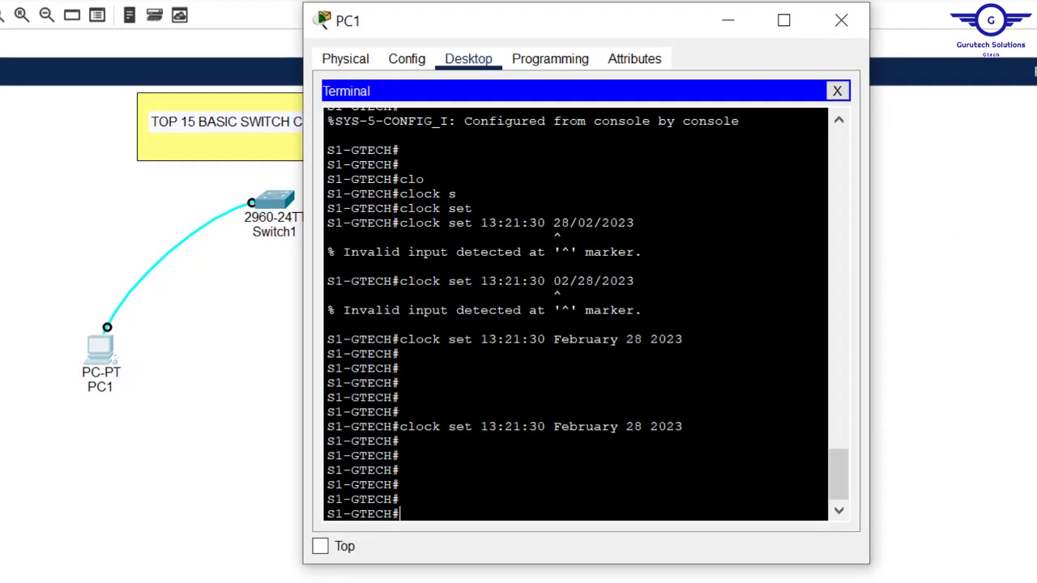
Step: Enable interface VLAN 1 with IP address 192.168.10.254 255.255.255.0
{"action": "type", "text": "conf t"}
{"action": "key", "text": "Return"}
{"action": "key", "text": "Return"}
{"action": "key", "text": "Return"}
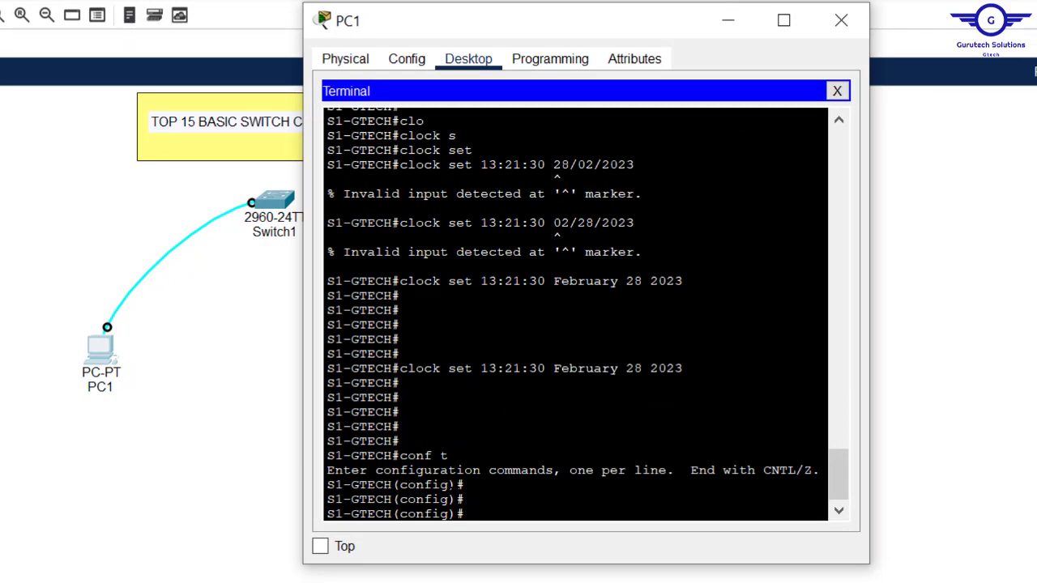
{"action": "left_click_drag", "start_coordinate": [591, 22], "coordinate": [658, 14]}
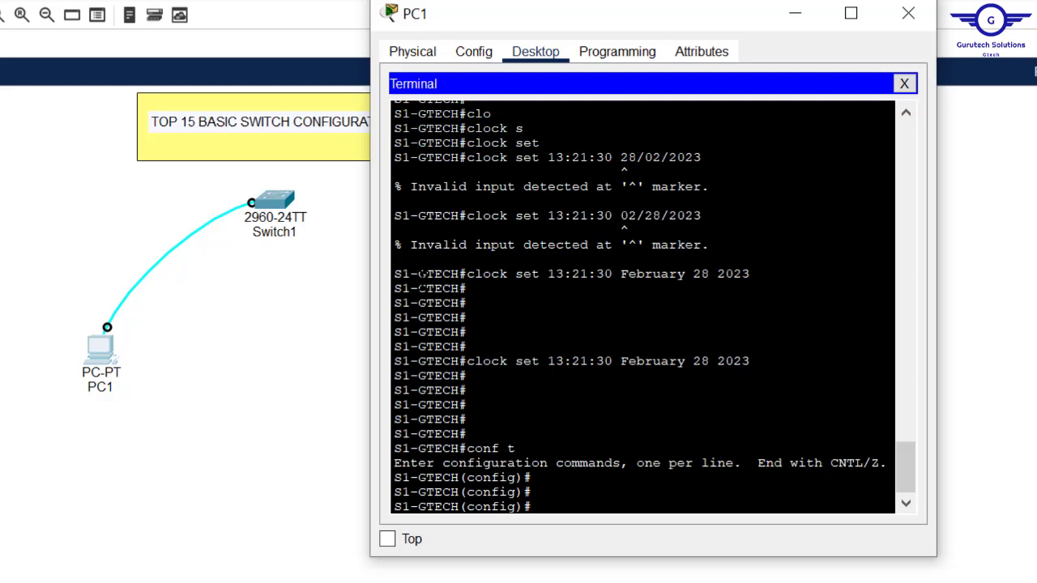
{"action": "type", "text": "int vlan 1"}
{"action": "key", "text": "Return"}
{"action": "key", "text": "Return"}
{"action": "key", "text": "Return"}
{"action": "key", "text": "Return"}
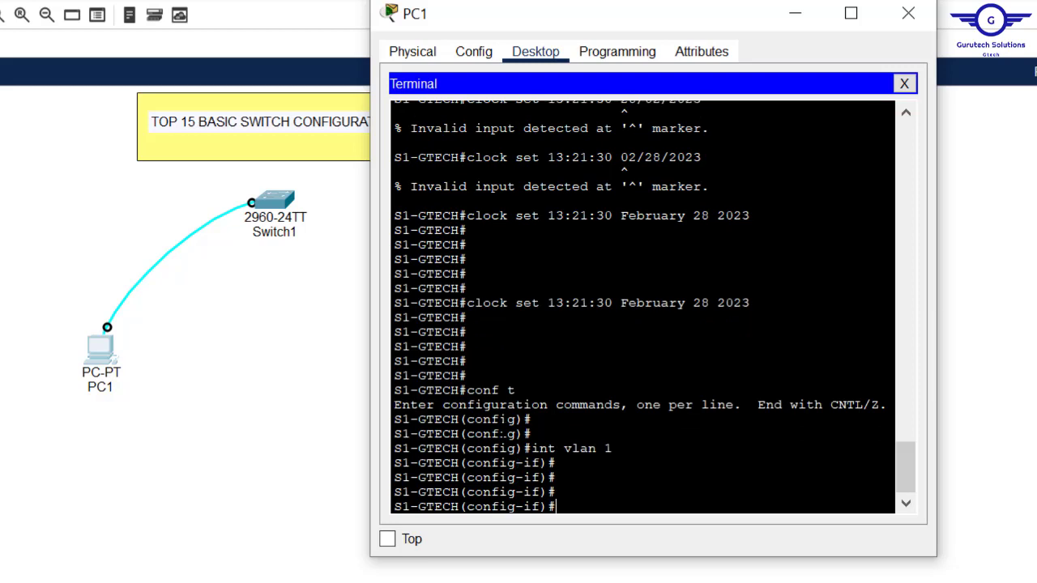
{"action": "type", "text": "no shut"}
{"action": "key", "text": "Return"}
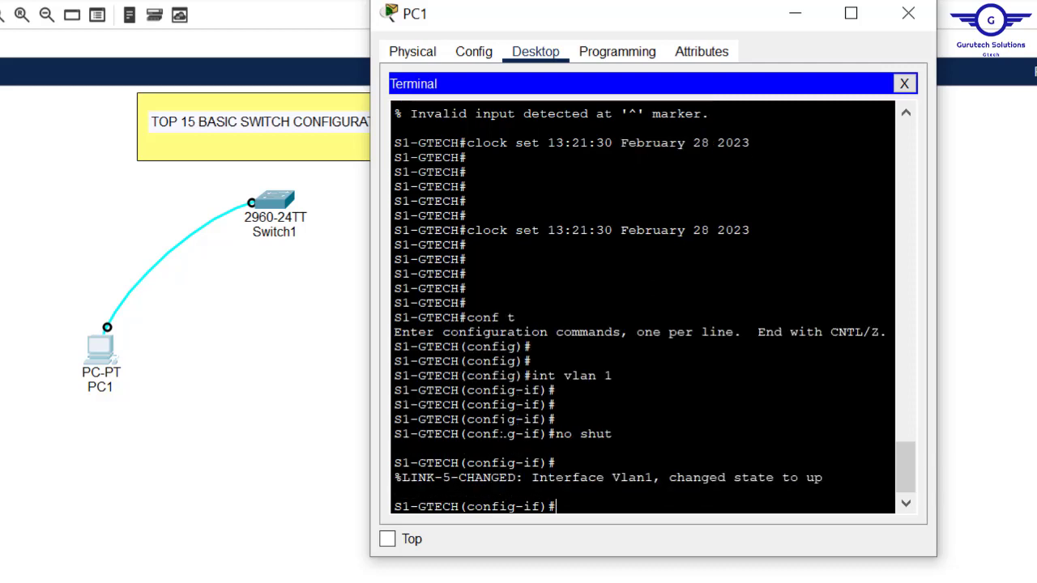
{"action": "key", "text": "Return"}
{"action": "key", "text": "Return"}
{"action": "type", "text": "ip"}
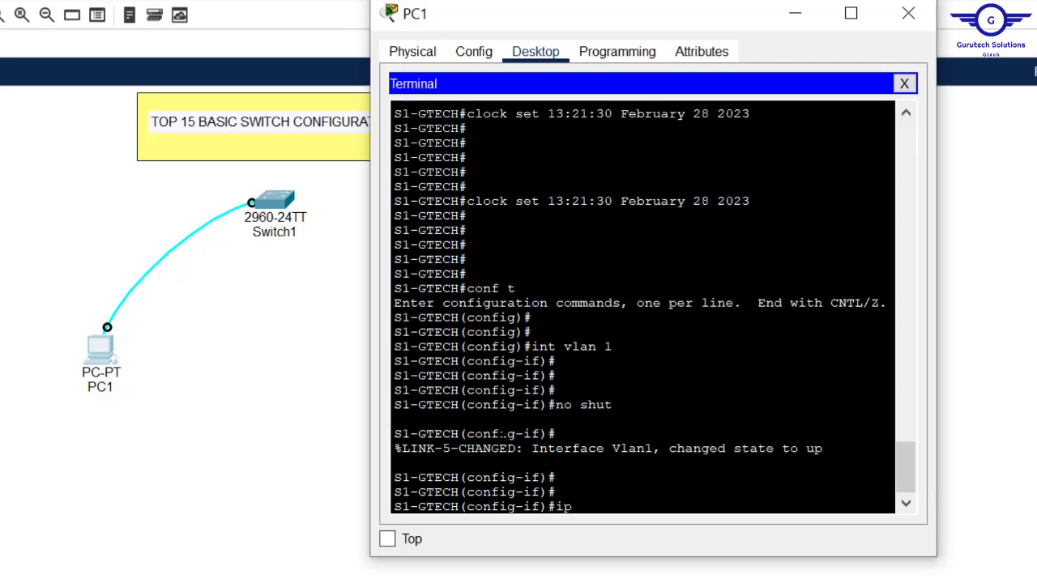
{"action": "type", "text": " add 192.168.1"}
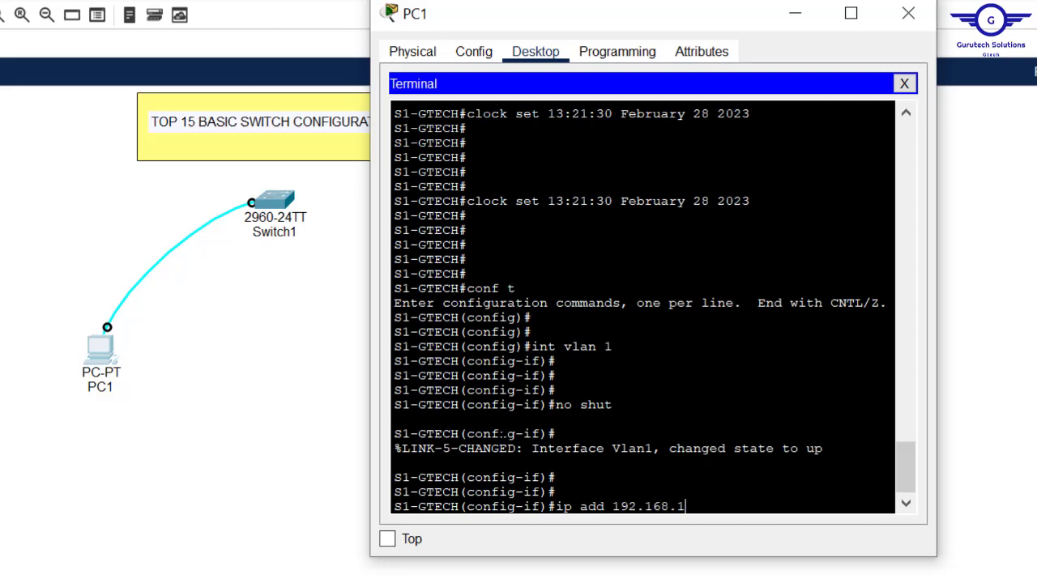
{"action": "type", "text": "0.254 255.255"}
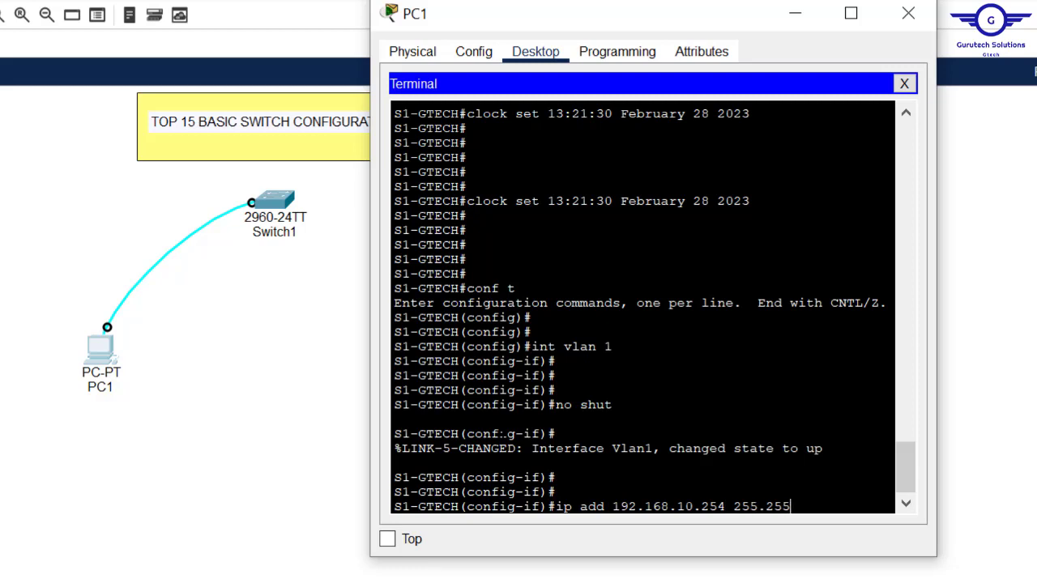
{"action": "type", "text": ".255.0"}
{"action": "key", "text": "Return"}
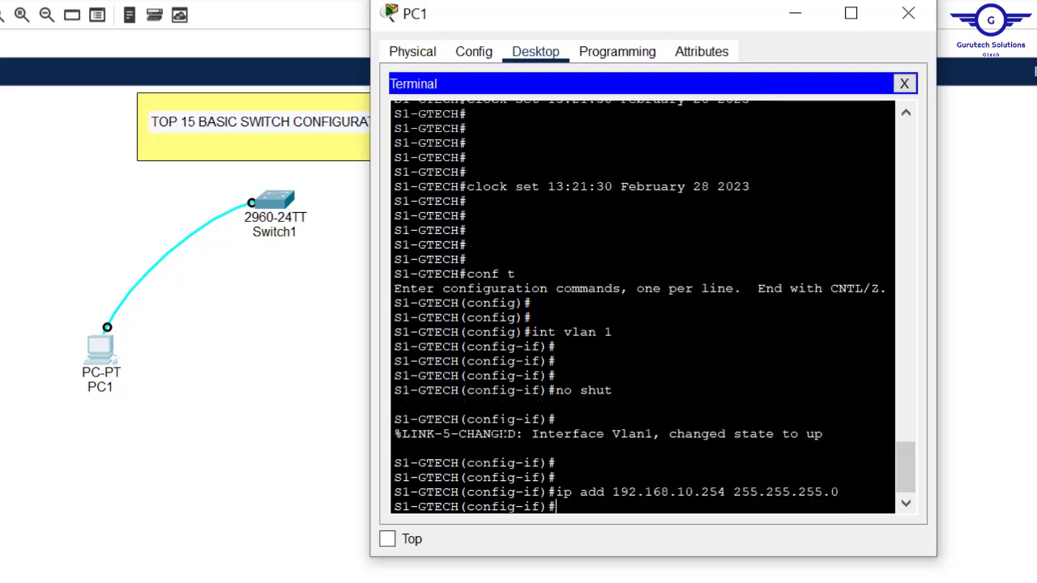
Step: Exit the interface and set ip default-gateway 192.168.10.1
{"action": "type", "text": "exit"}
{"action": "key", "text": "Return"}
{"action": "key", "text": "Return"}
{"action": "key", "text": "Return"}
{"action": "key", "text": "Return"}
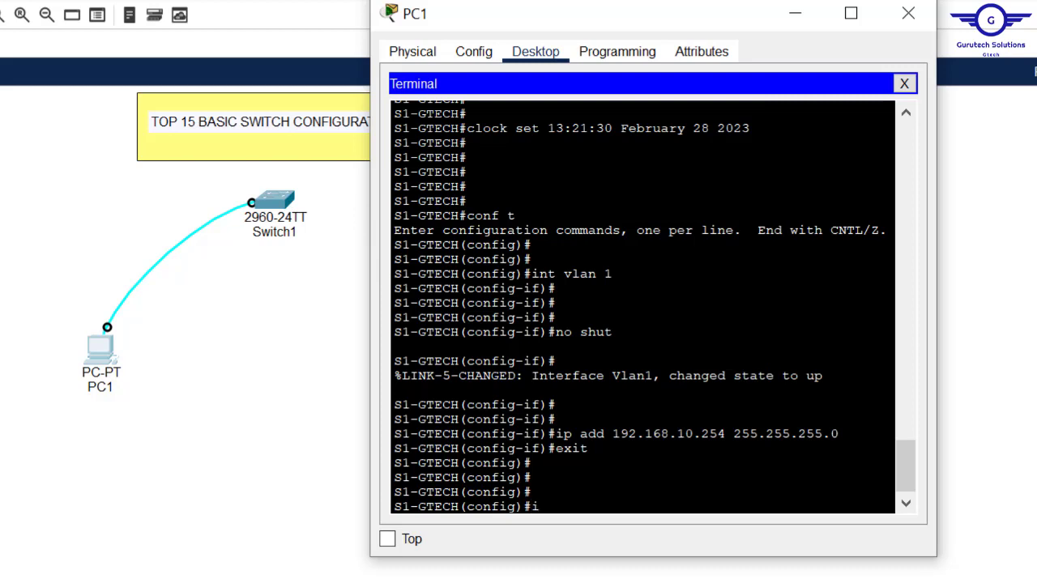
{"action": "type", "text": "p def"}
{"action": "key", "text": "Tab"}
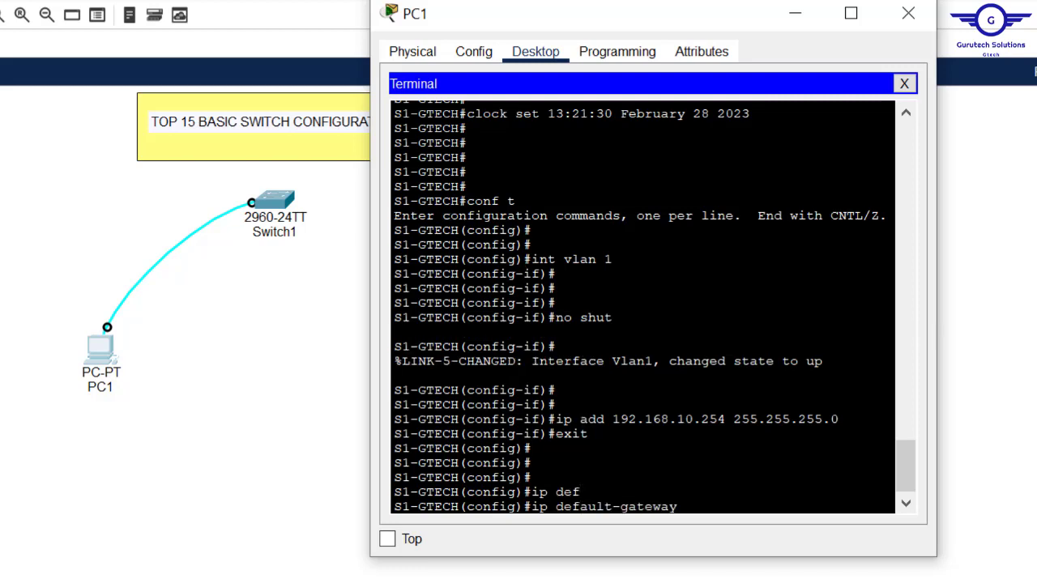
{"action": "type", "text": "192.168.10.1"}
{"action": "left_click_drag", "start_coordinate": [783, 507], "coordinate": [693, 506]}
{"action": "left_click", "coordinate": [725, 418]}
{"action": "left_click_drag", "start_coordinate": [726, 419], "coordinate": [620, 419]}
{"action": "key", "text": "Return"}
{"action": "key", "text": "Return"}
{"action": "key", "text": "Return"}
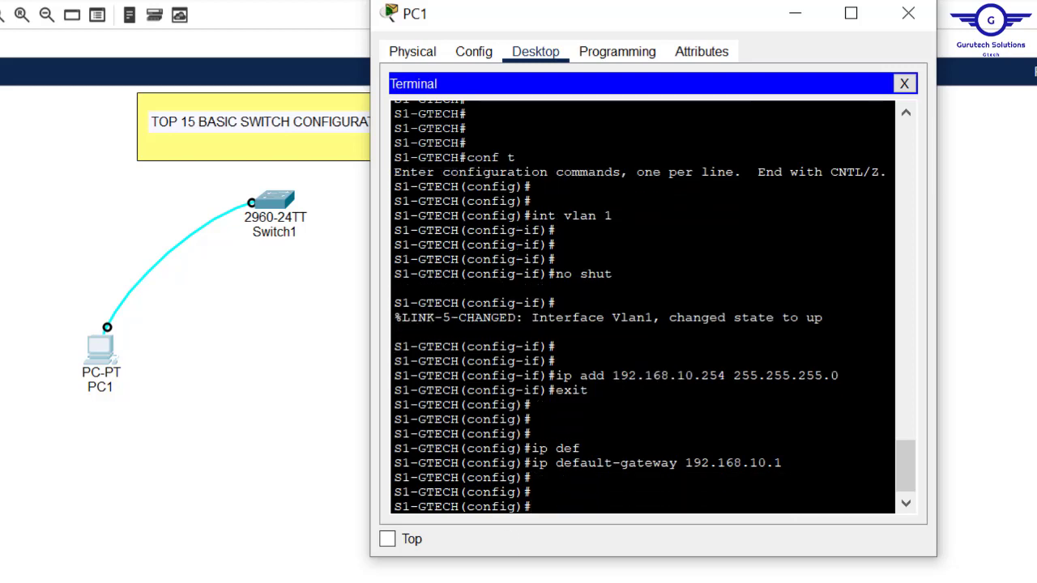
{"action": "left_click_drag", "start_coordinate": [564, 216], "coordinate": [531, 462]}
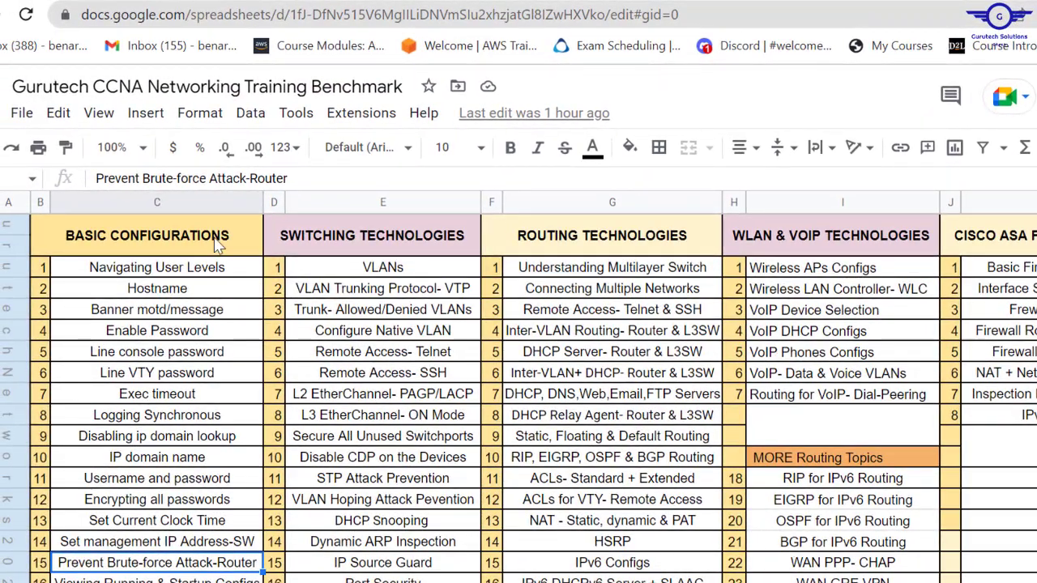
{"action": "scroll", "coordinate": [85, 486], "scroll_direction": "down", "scroll_amount": 3}
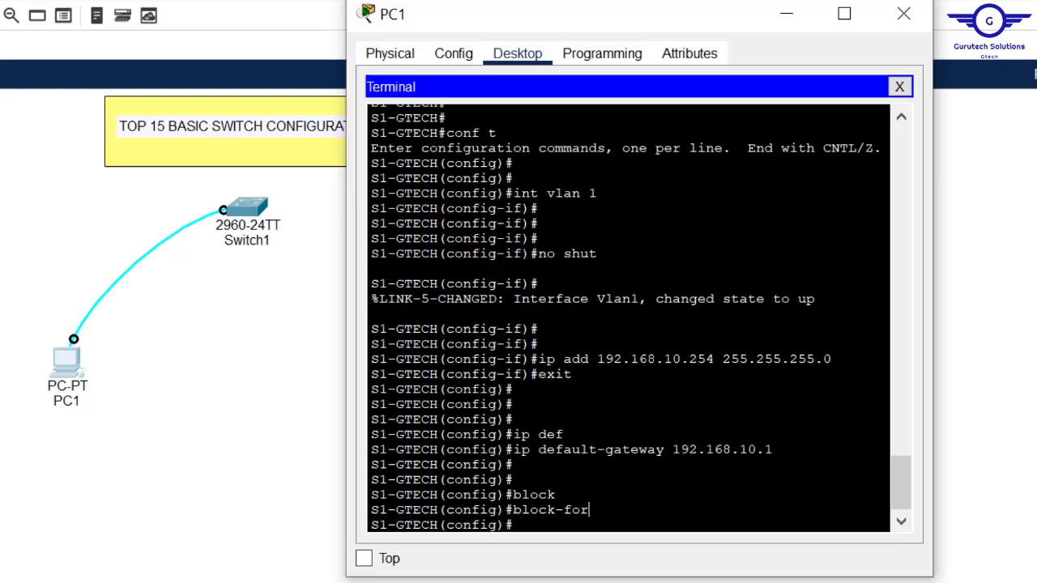
Step: Run 'do sh run' and highlight password-encryption, enable secret, hostname, domain-lookup and user password lines
{"action": "key", "text": "Return"}
{"action": "key", "text": "Return"}
{"action": "key", "text": "Return"}
{"action": "key", "text": "Return"}
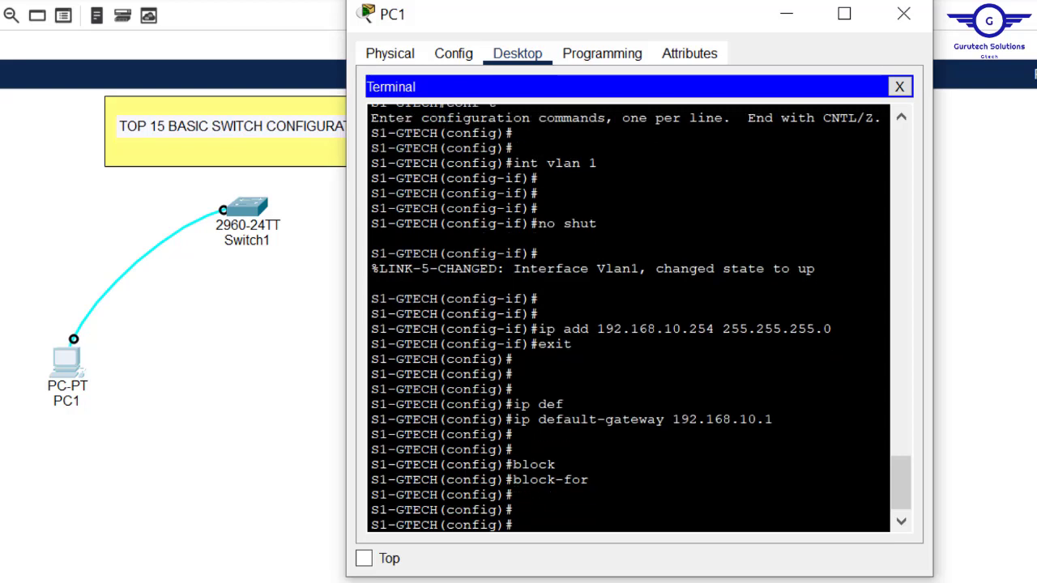
{"action": "type", "text": "do sh"}
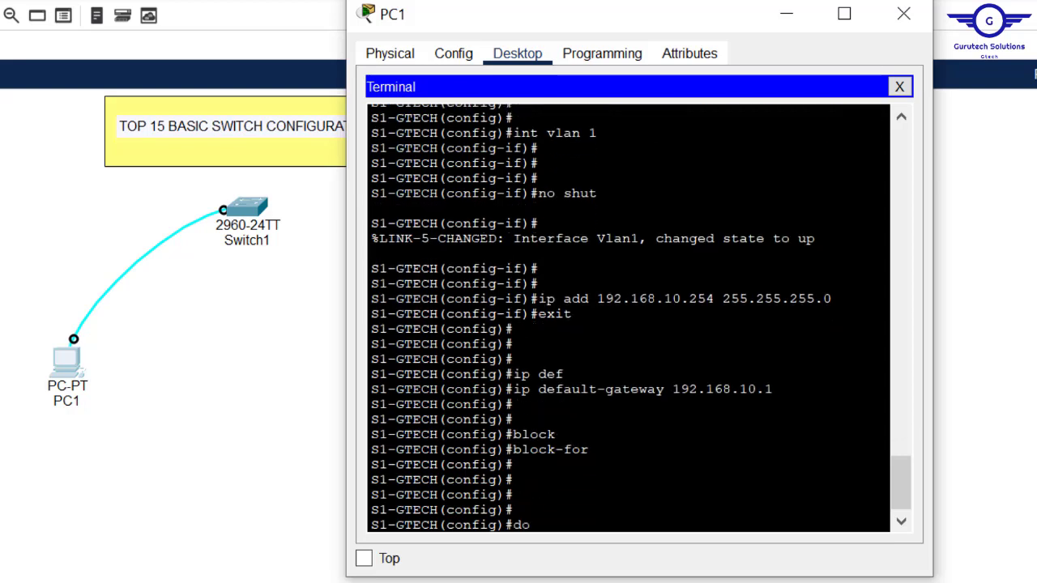
{"action": "type", "text": " run"}
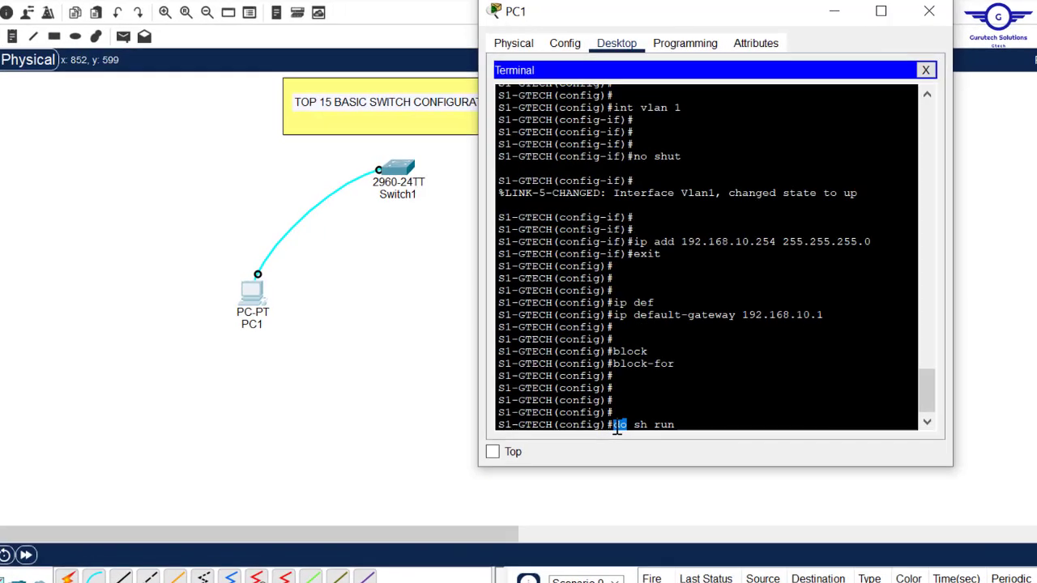
{"action": "key", "text": "Return"}
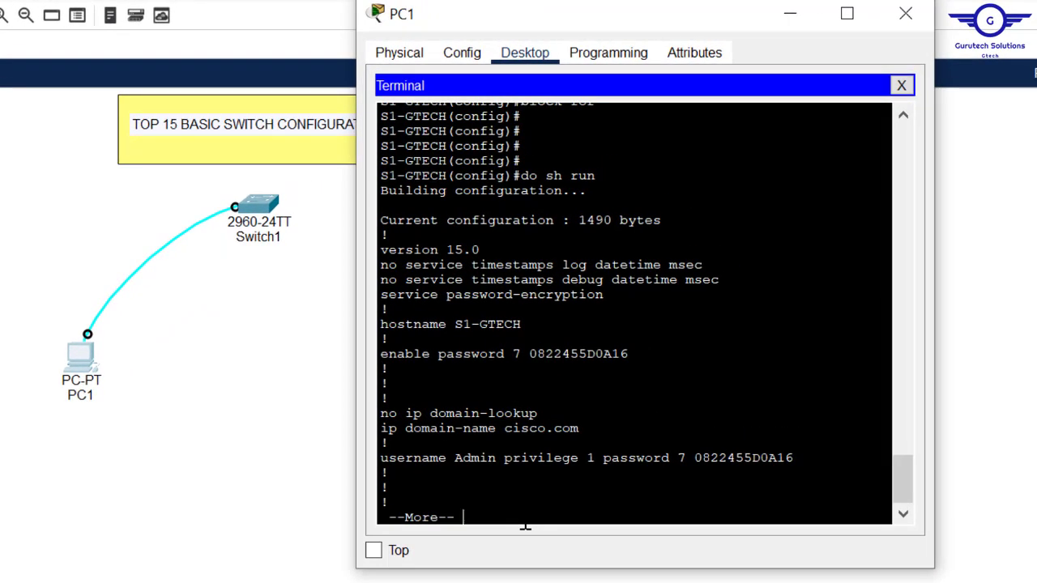
{"action": "left_click_drag", "start_coordinate": [604, 294], "coordinate": [382, 295]}
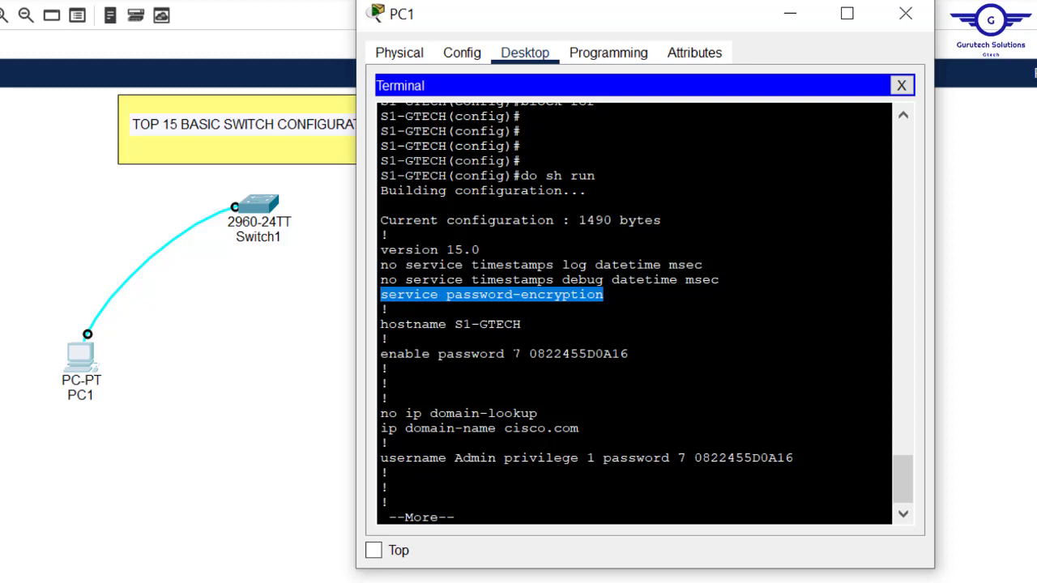
{"action": "left_click_drag", "start_coordinate": [629, 354], "coordinate": [381, 354]}
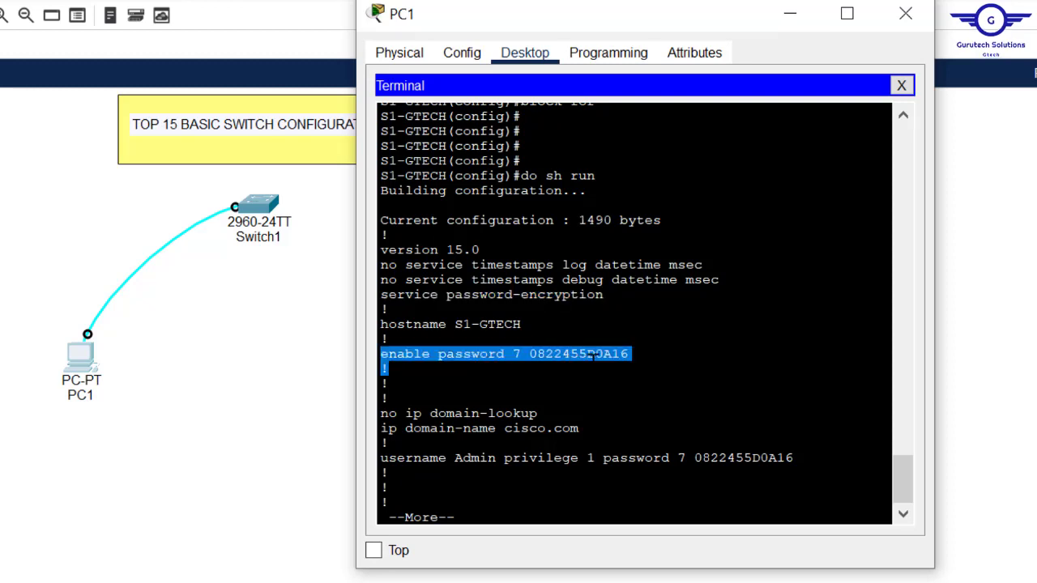
{"action": "left_click_drag", "start_coordinate": [521, 324], "coordinate": [397, 324]}
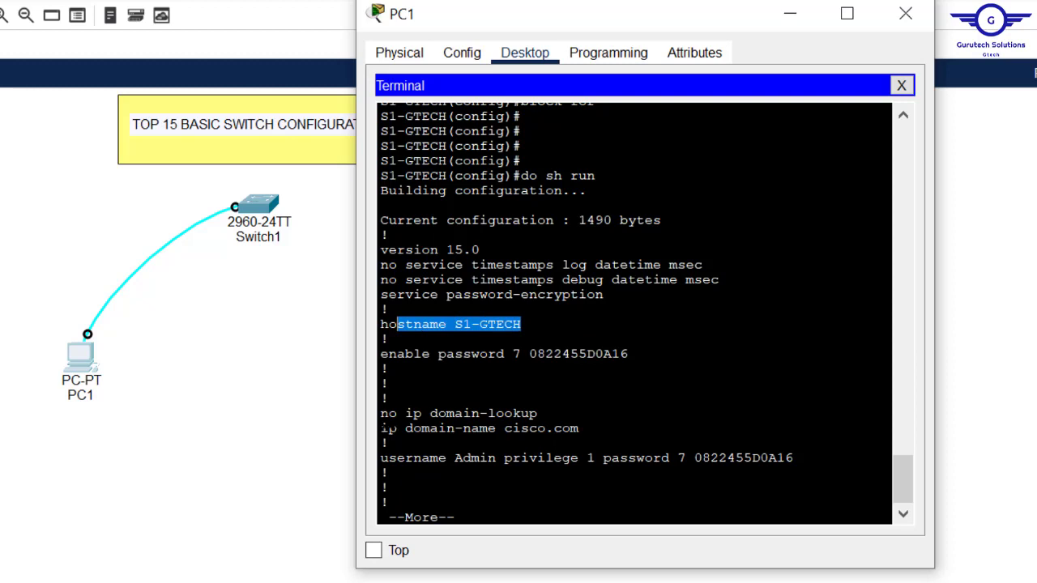
{"action": "left_click_drag", "start_coordinate": [382, 413], "coordinate": [579, 428]}
{"action": "left_click", "coordinate": [503, 428]}
{"action": "left_click_drag", "start_coordinate": [454, 457], "coordinate": [770, 458]}
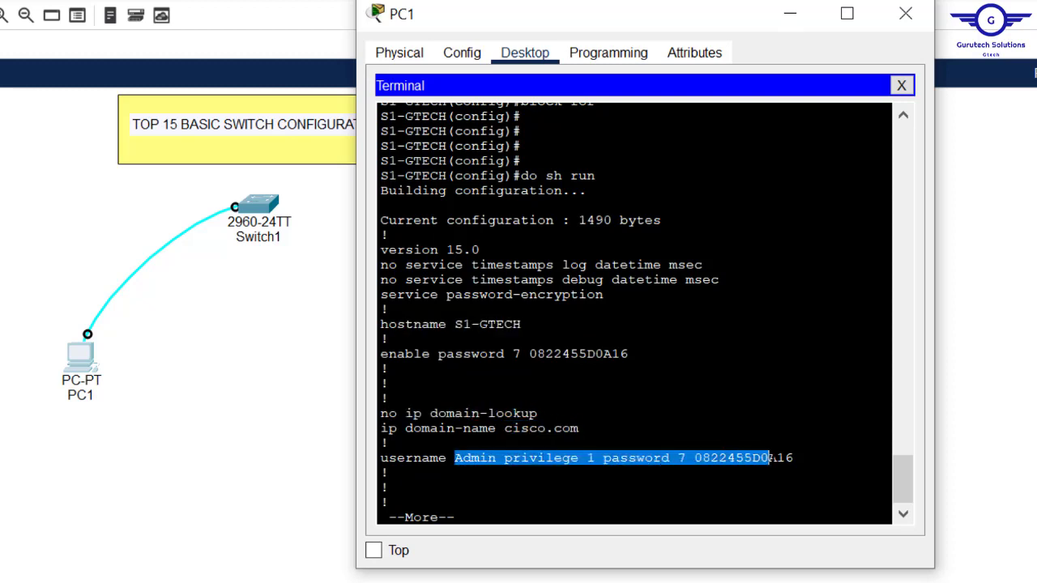
Step: Page through the listing, highlighting the Vlan1 address, default gateway, and console/vty line settings
{"action": "key", "text": "Return"}
{"action": "key", "text": "Return"}
{"action": "key", "text": "Return"}
{"action": "key", "text": "Return"}
{"action": "key", "text": "Return"}
{"action": "key", "text": "Return"}
{"action": "key", "text": "Return"}
{"action": "key", "text": "Return"}
{"action": "key", "text": "Return"}
{"action": "key", "text": "Return"}
{"action": "key", "text": "Return"}
{"action": "key", "text": "Return"}
{"action": "key", "text": "Return"}
{"action": "key", "text": "Return"}
{"action": "key", "text": "Return"}
{"action": "key", "text": "Return"}
{"action": "key", "text": "Return"}
{"action": "key", "text": "Return"}
{"action": "key", "text": "Return"}
{"action": "key", "text": "Return"}
{"action": "key", "text": "Return"}
{"action": "key", "text": "Return"}
{"action": "key", "text": "Return"}
{"action": "key", "text": "Return"}
{"action": "key", "text": "Return"}
{"action": "key", "text": "Return"}
{"action": "key", "text": "Return"}
{"action": "key", "text": "Return"}
{"action": "key", "text": "Return"}
{"action": "key", "text": "Return"}
{"action": "key", "text": "Return"}
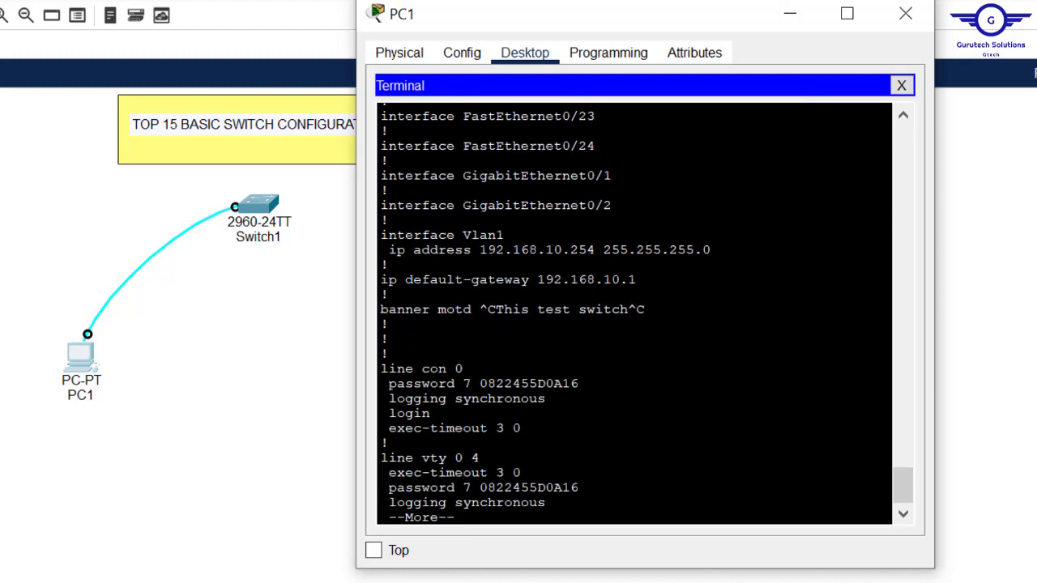
{"action": "left_click_drag", "start_coordinate": [387, 235], "coordinate": [638, 280]}
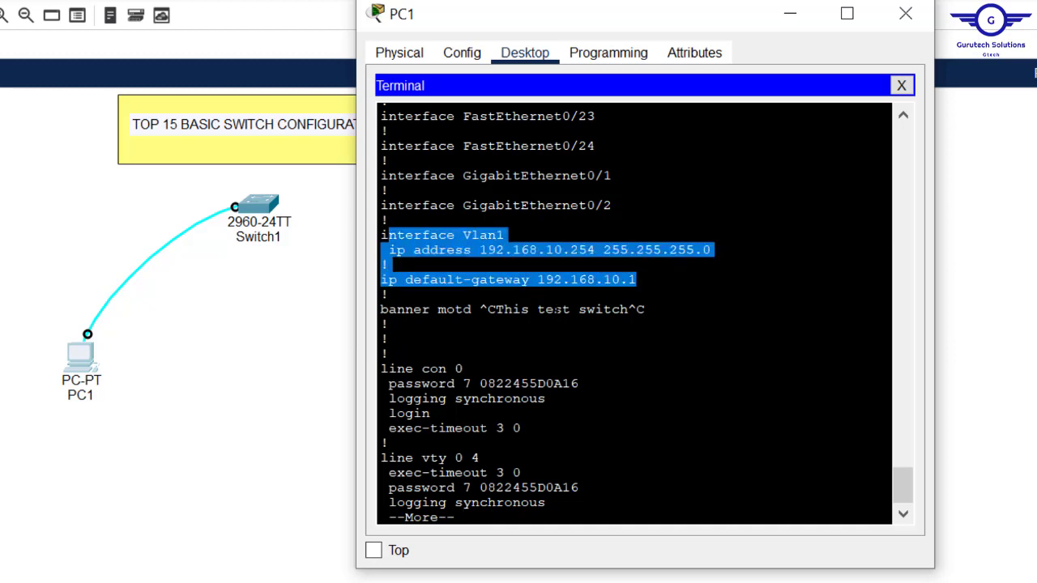
{"action": "key", "text": "Return"}
{"action": "key", "text": "Return"}
{"action": "key", "text": "Return"}
{"action": "key", "text": "Return"}
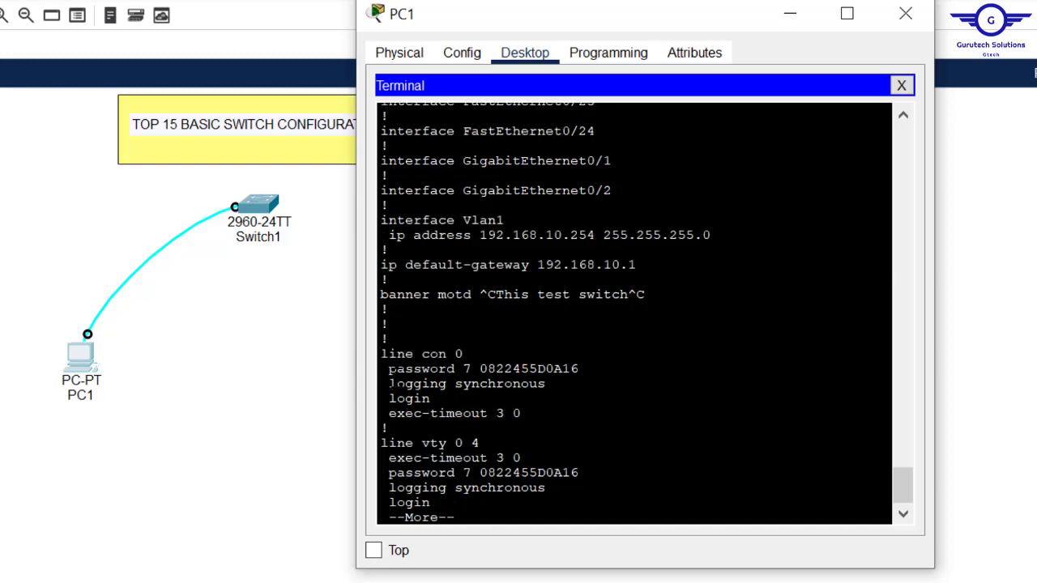
{"action": "key", "text": "Return"}
{"action": "key", "text": "Return"}
{"action": "key", "text": "Return"}
{"action": "key", "text": "Return"}
{"action": "key", "text": "Return"}
{"action": "key", "text": "Return"}
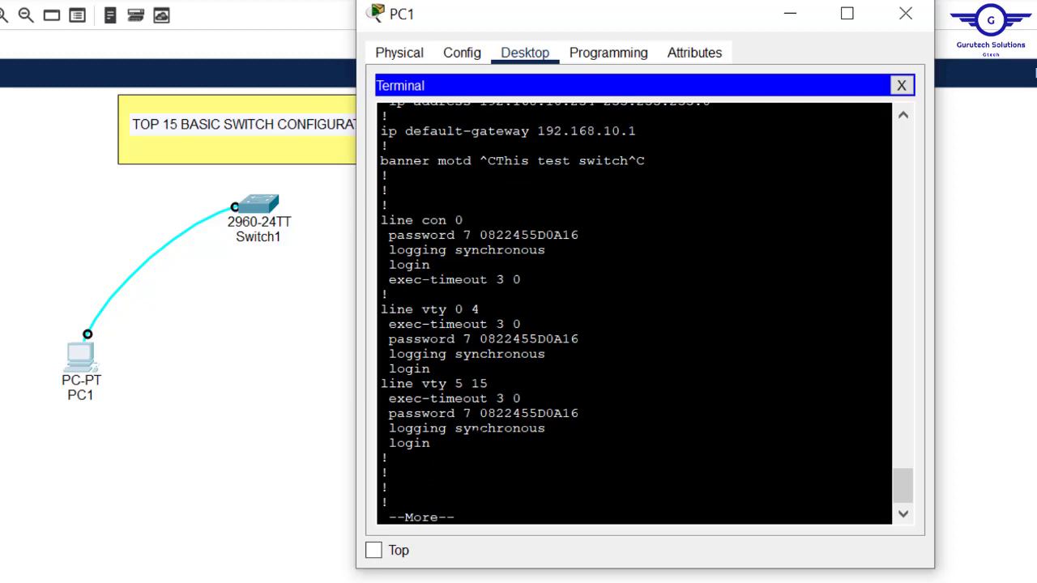
{"action": "left_click_drag", "start_coordinate": [432, 444], "coordinate": [385, 227]}
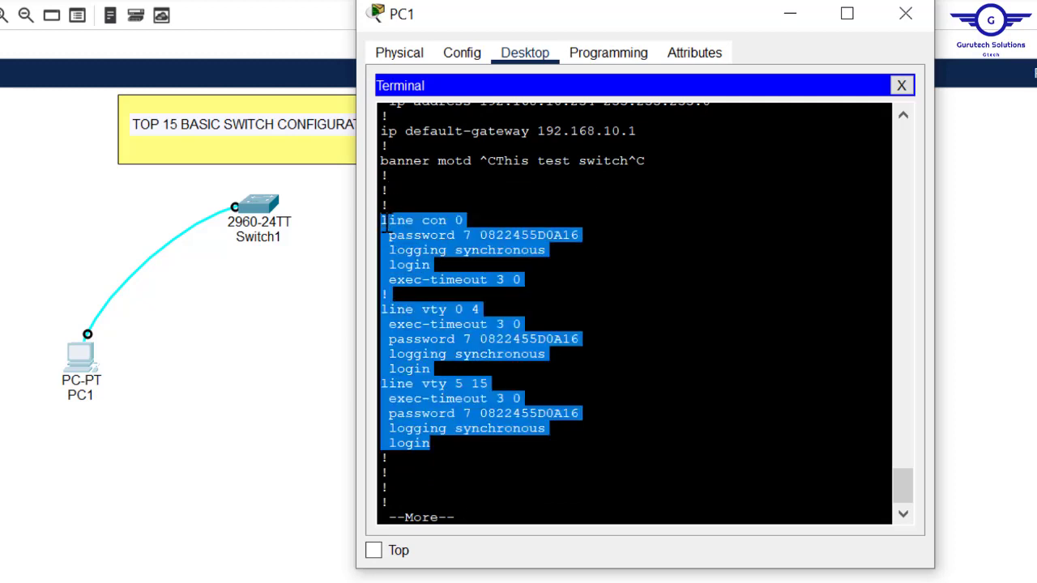
{"action": "key", "text": "Return"}
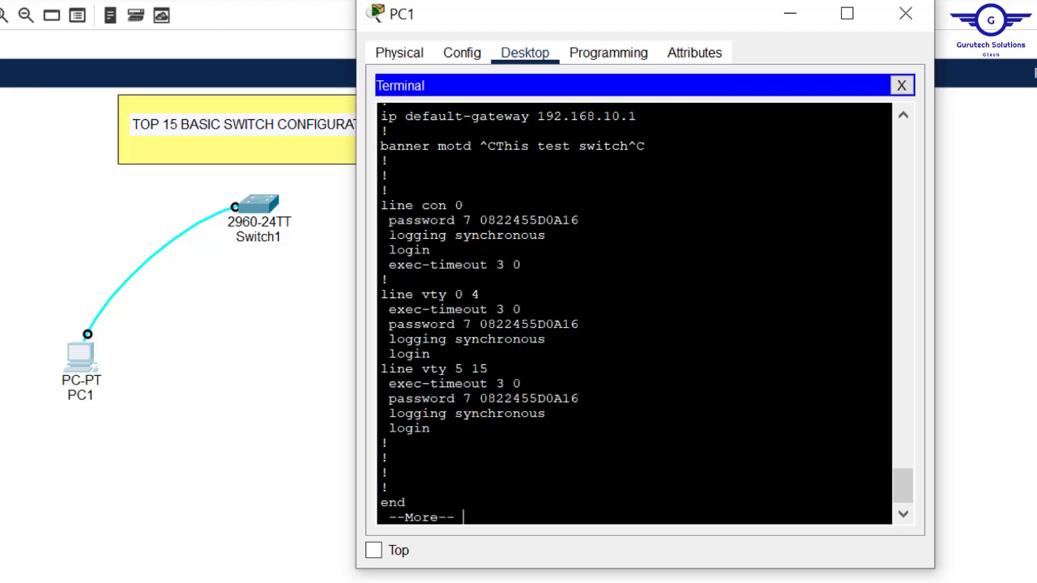
{"action": "key", "text": "Return"}
{"action": "key", "text": "Return"}
{"action": "key", "text": "Return"}
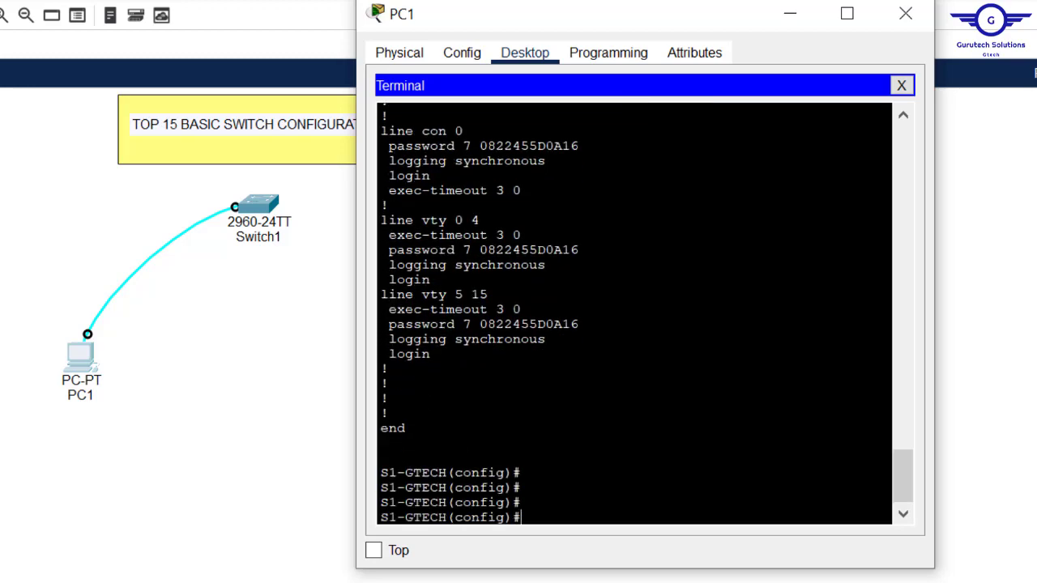
{"action": "key", "text": "Return"}
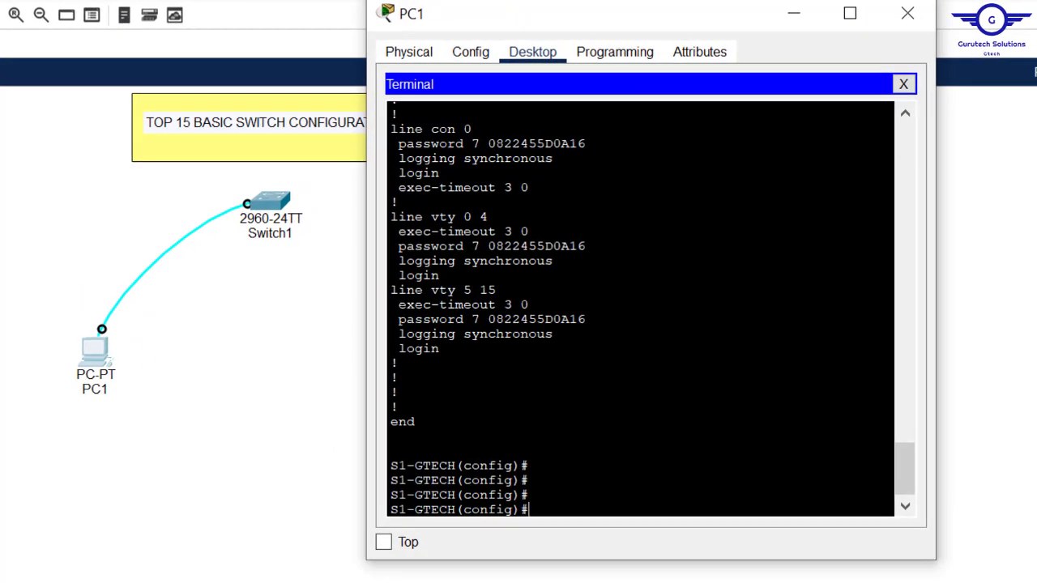
Step: Run 'do sh start' and confirm no startup configuration is present yet
{"action": "type", "text": "do sh star"}
{"action": "type", "text": "t"}
{"action": "key", "text": "Return"}
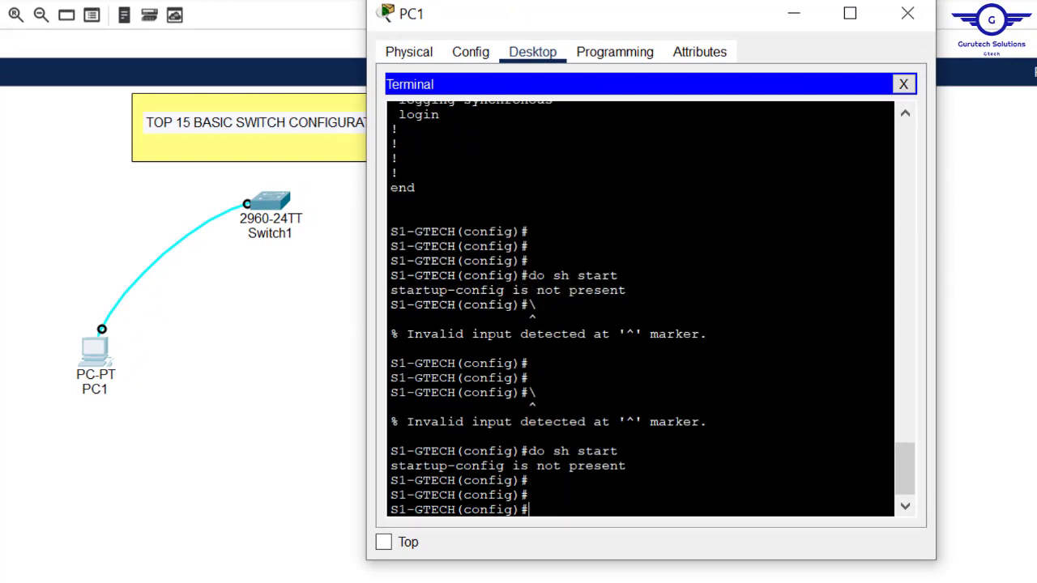
{"action": "key", "text": "Return"}
{"action": "key", "text": "Return"}
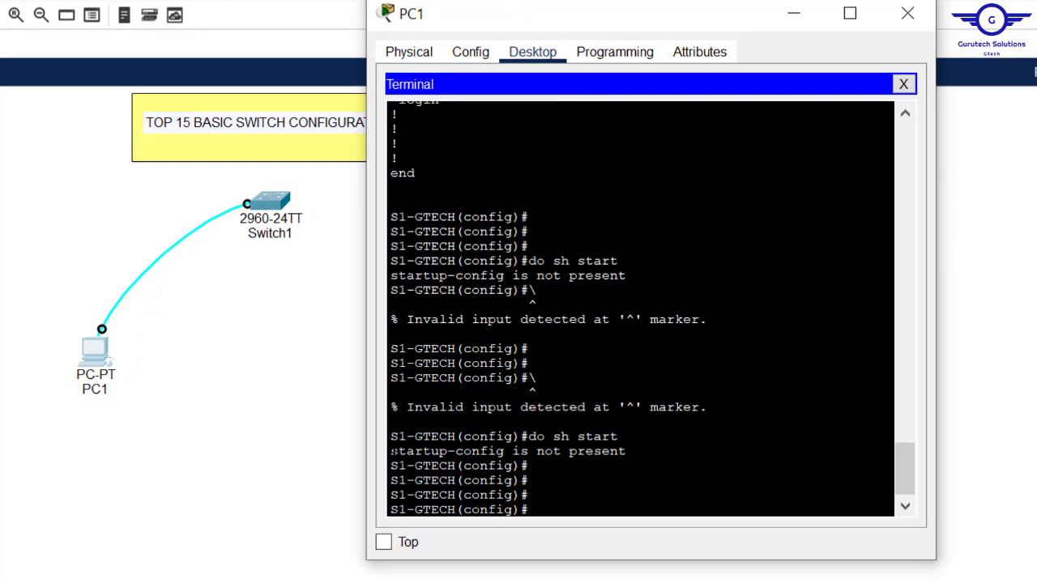
{"action": "left_click_drag", "start_coordinate": [626, 452], "coordinate": [391, 451]}
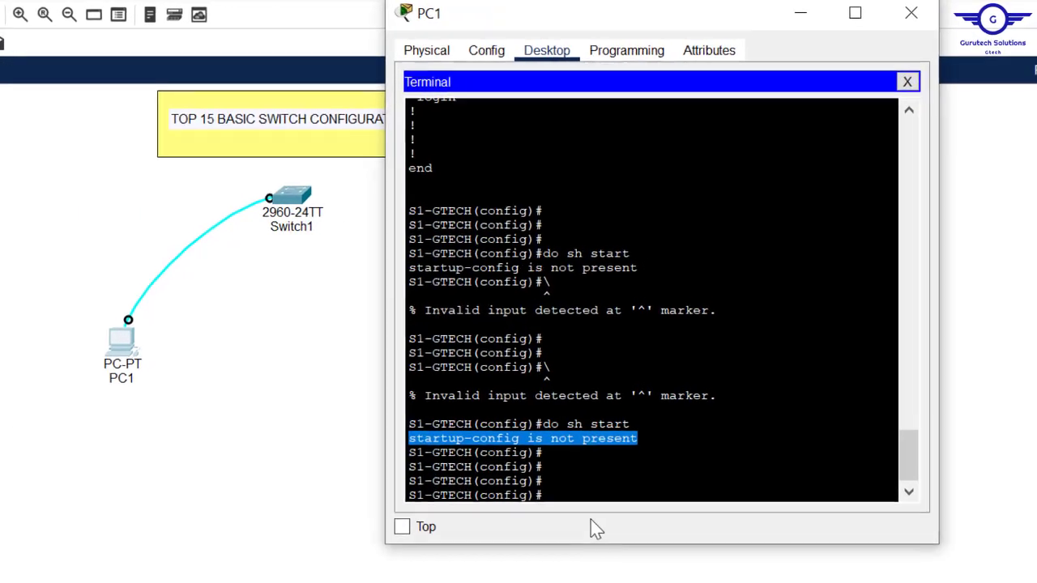
Step: Save the running configuration with 'do write', correcting the mistyped command
{"action": "key", "text": "Return"}
{"action": "key", "text": "Return"}
{"action": "type", "text": "do "}
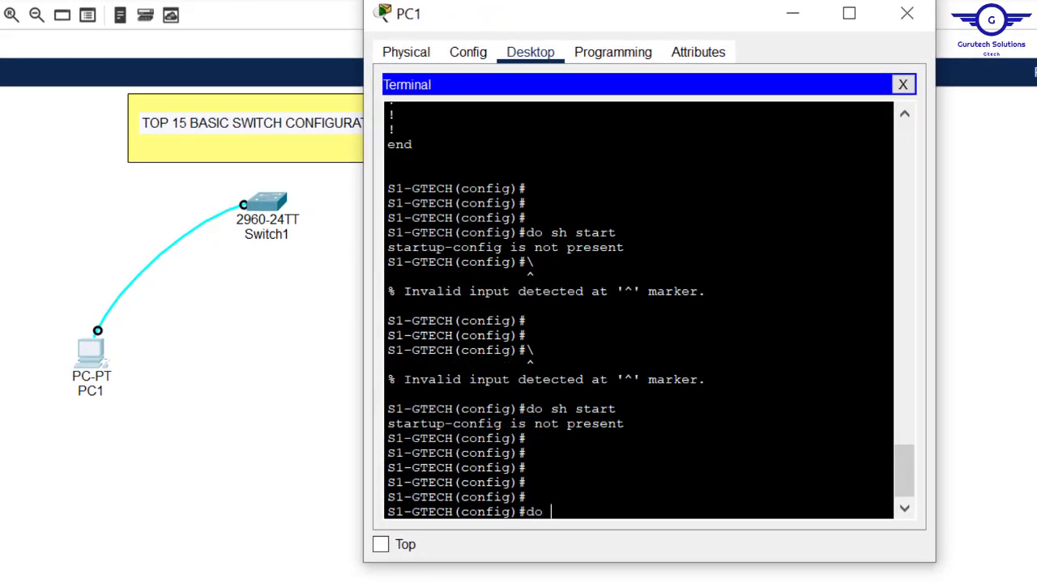
{"action": "type", "text": "wwrite"}
{"action": "key", "text": "Return"}
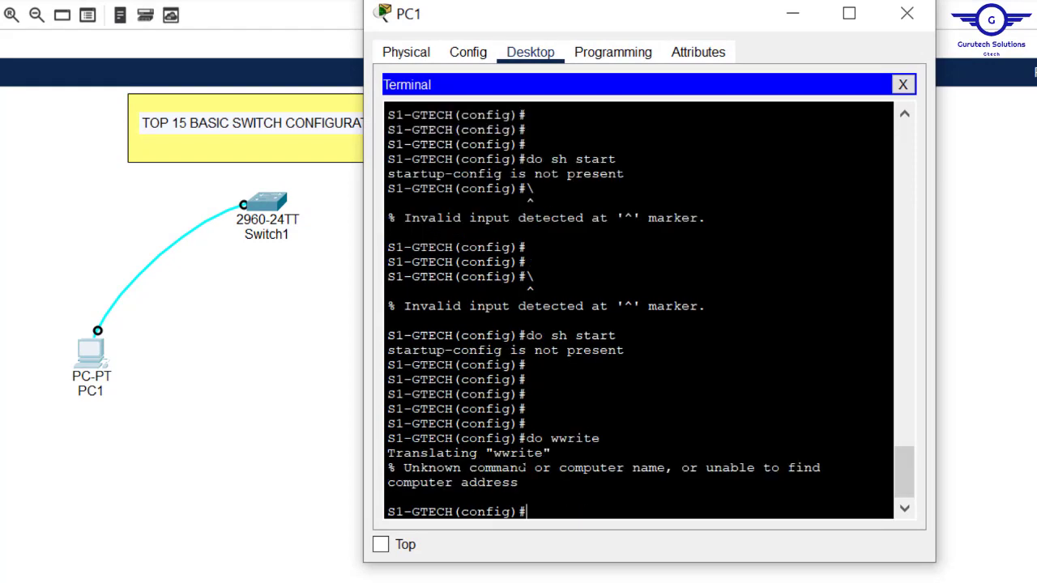
{"action": "key", "text": "Up"}
{"action": "key", "text": "BackSpace"}
{"action": "key", "text": "Return"}
{"action": "key", "text": "Return"}
{"action": "key", "text": "Return"}
{"action": "key", "text": "Return"}
{"action": "key", "text": "Return"}
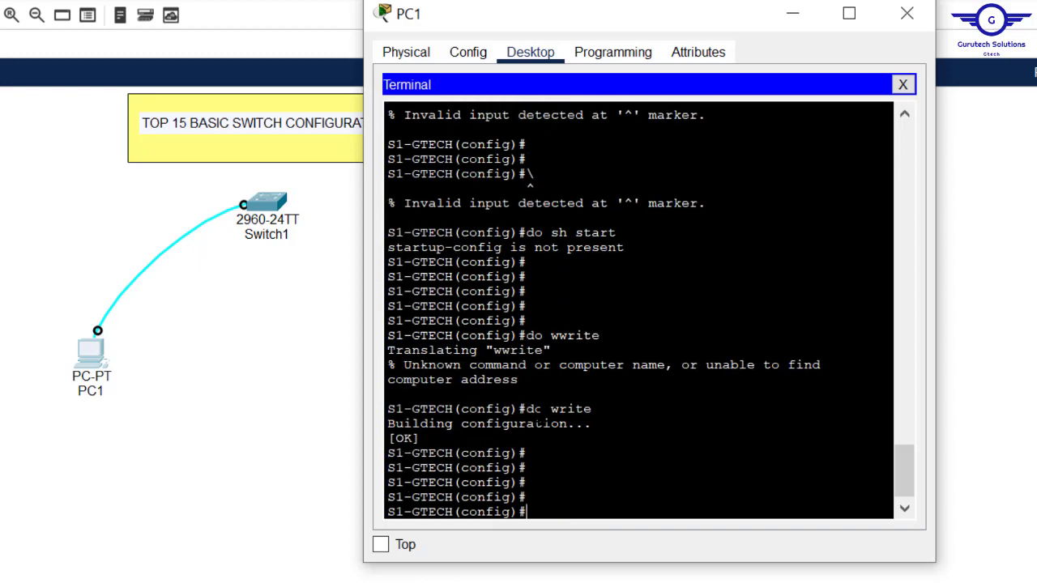
{"action": "left_click_drag", "start_coordinate": [428, 454], "coordinate": [389, 425]}
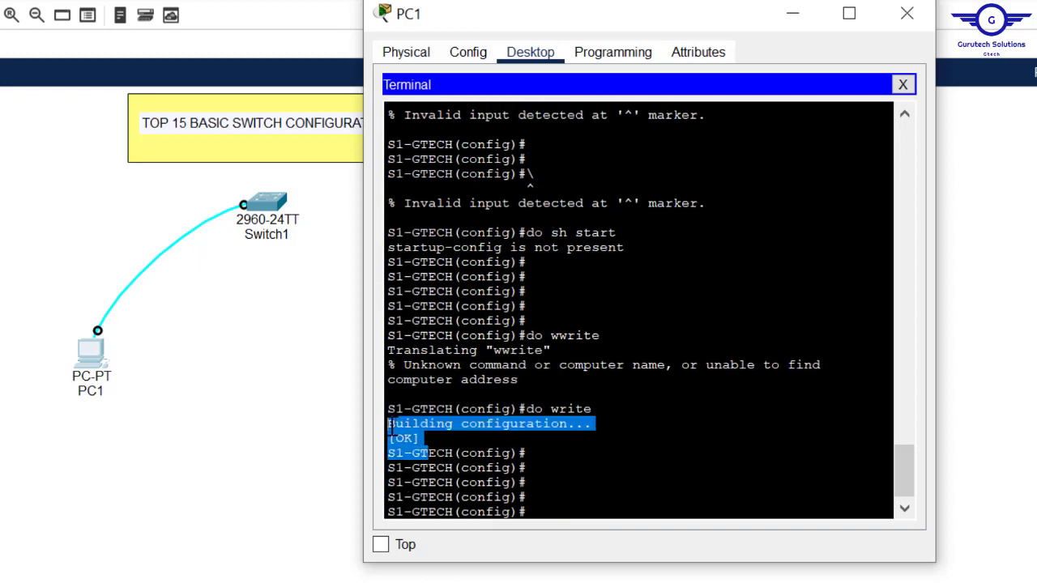
{"action": "key", "text": "Return"}
{"action": "key", "text": "Return"}
{"action": "key", "text": "Return"}
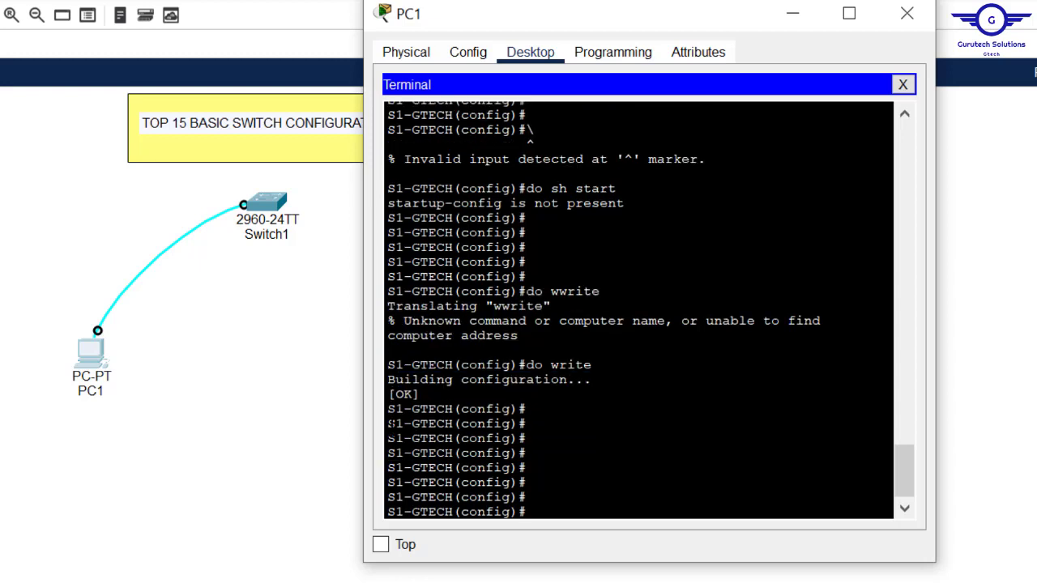
Step: Display the saved 1490-byte startup configuration with 'do sh start'
{"action": "key", "text": "Up"}
{"action": "key", "text": "Up"}
{"action": "key", "text": "Up"}
{"action": "key", "text": "Return"}
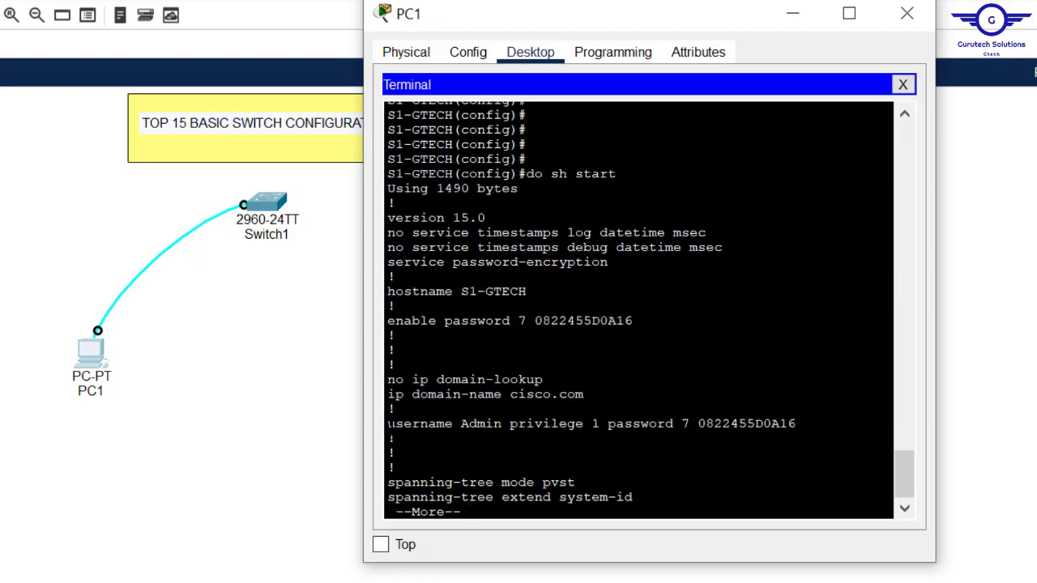
{"action": "key", "text": "Return"}
{"action": "key", "text": "Return"}
{"action": "key", "text": "Return"}
{"action": "key", "text": "Return"}
{"action": "key", "text": "Return"}
{"action": "key", "text": "Return"}
{"action": "key", "text": "Return"}
{"action": "key", "text": "Return"}
{"action": "key", "text": "Return"}
{"action": "key", "text": "Return"}
{"action": "key", "text": "Return"}
{"action": "key", "text": "Return"}
{"action": "key", "text": "Return"}
{"action": "key", "text": "Return"}
{"action": "key", "text": "Return"}
{"action": "key", "text": "Return"}
{"action": "key", "text": "Return"}
{"action": "key", "text": "Return"}
{"action": "key", "text": "Return"}
{"action": "key", "text": "Return"}
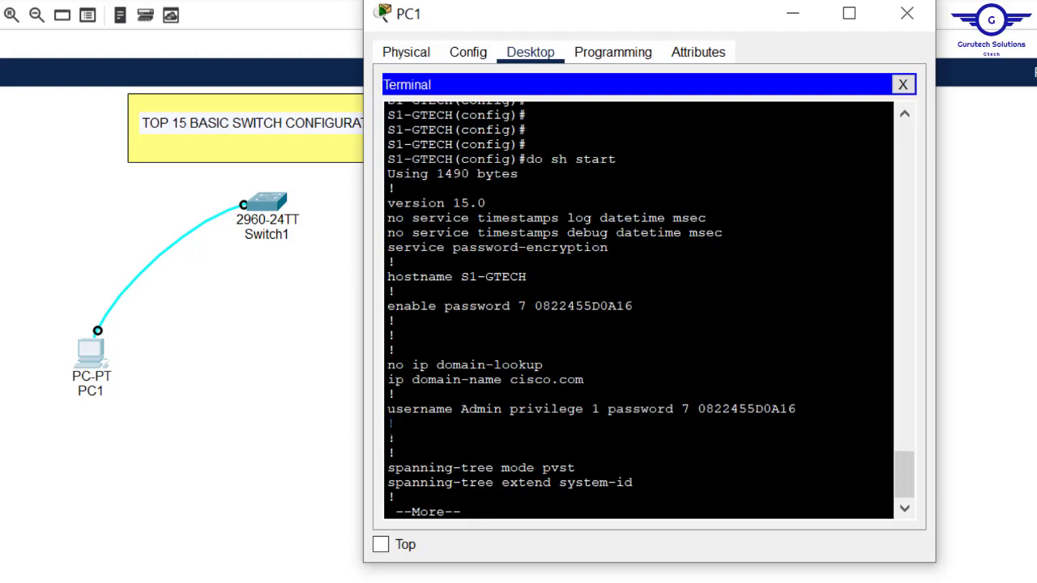